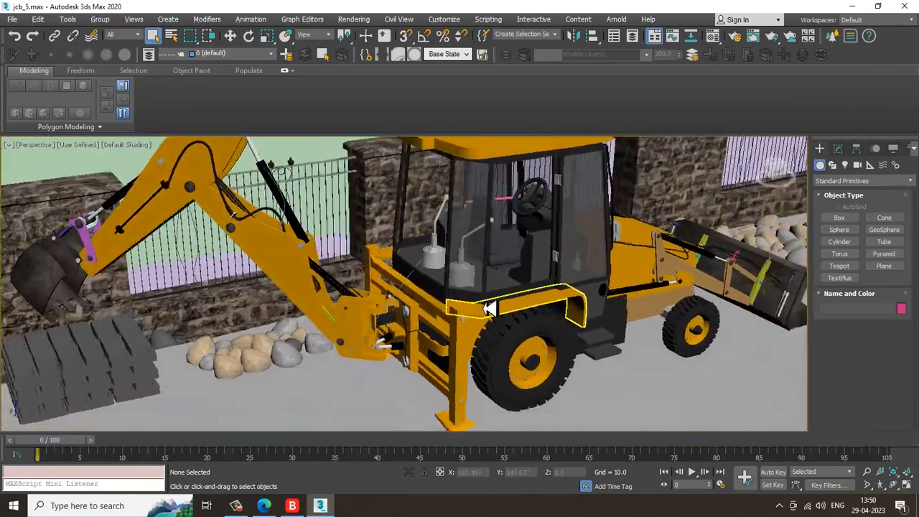
Orbit and zoom around the backhoe model to examine the cabin and its interior
alt+middle_drag(488, 309, 537, 324)
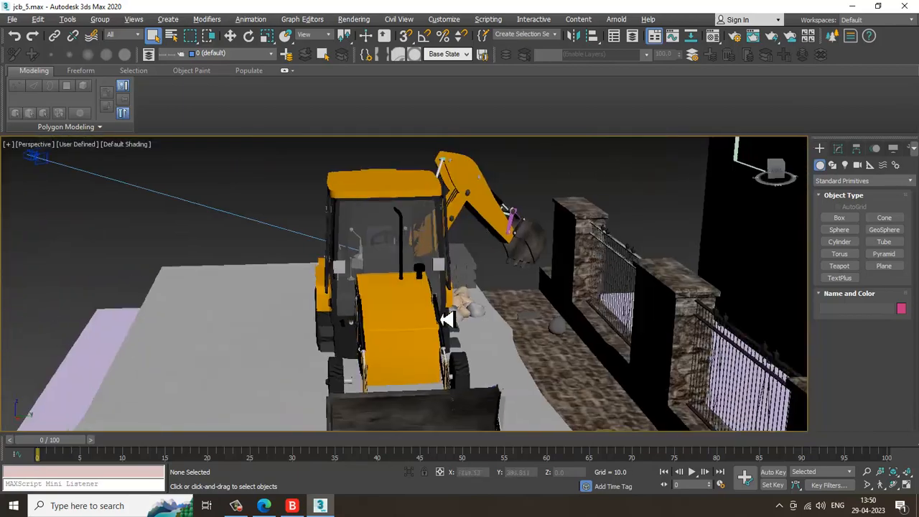
alt+middle_drag(446, 320, 621, 296)
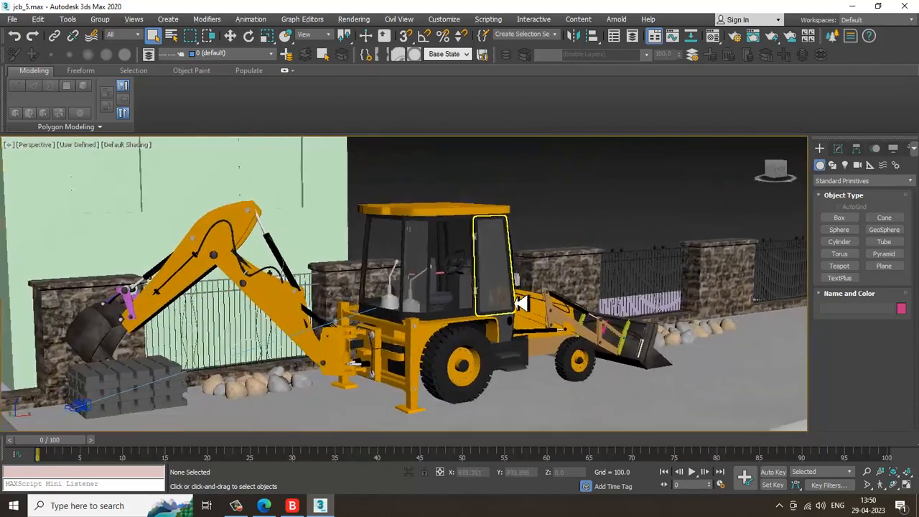
alt+middle_drag(518, 307, 400, 309)
scroll(527, 316, down, 3)
scroll(449, 305, up, 3)
scroll(334, 304, up, 4)
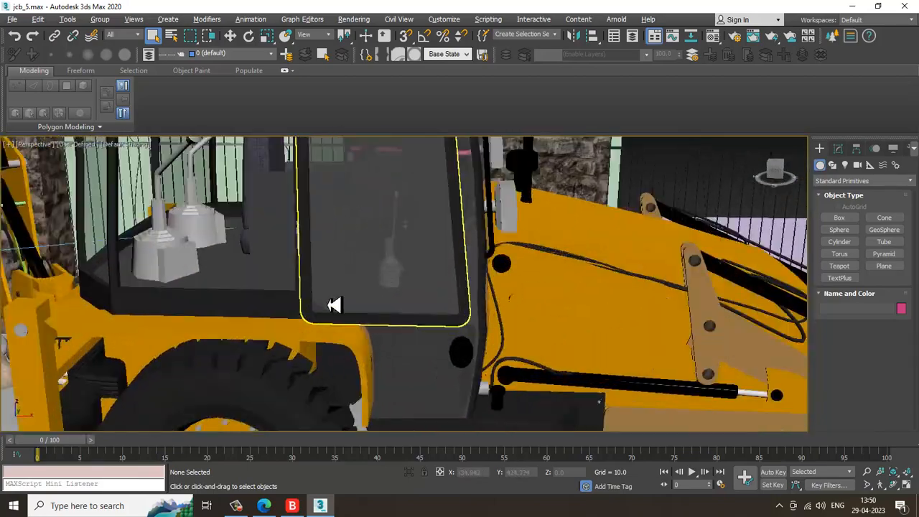
alt+middle_drag(335, 303, 404, 310)
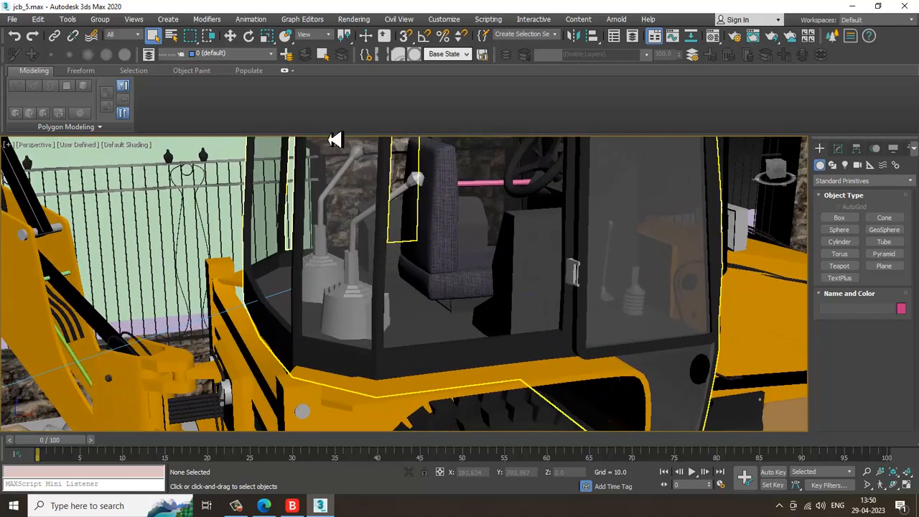
Open the reference photo WhatsApp Image 2023-03-25 at 8.08.34 PM.jpeg from the JCb folder on drive D: as an image view
click(12, 24)
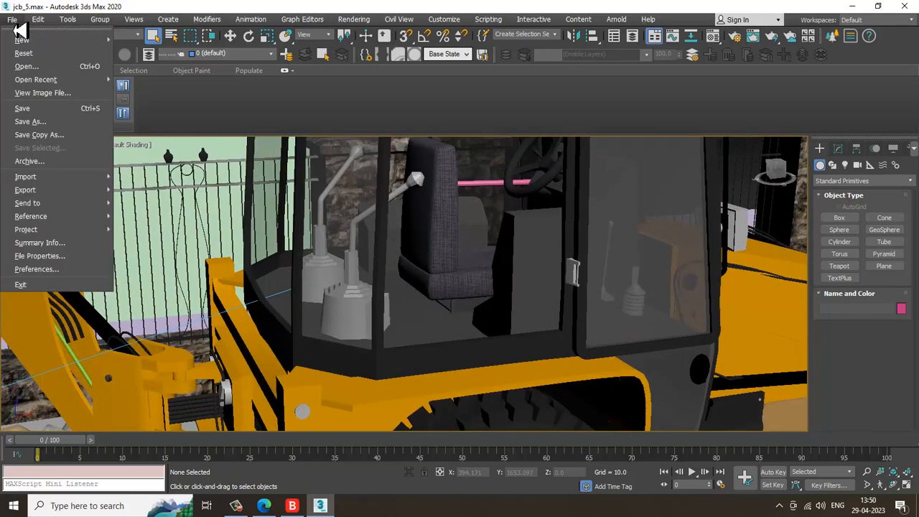
click(88, 109)
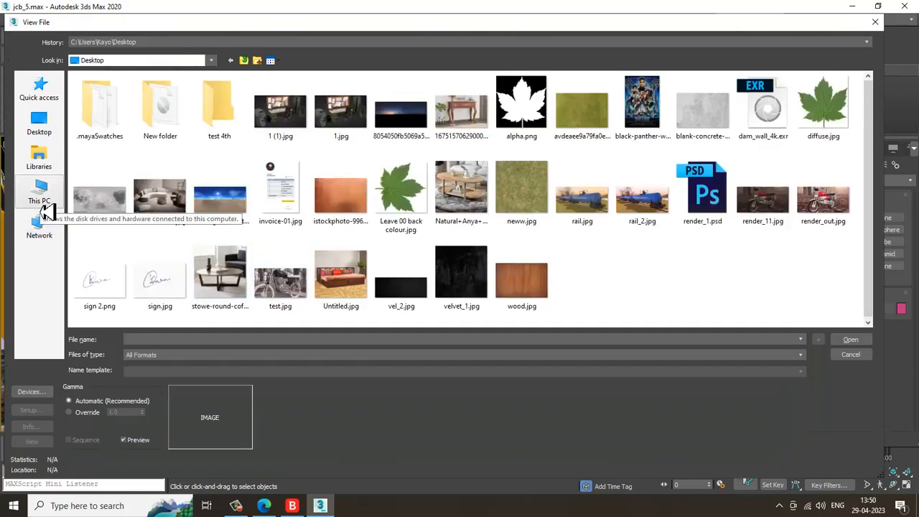
click(44, 208)
double_click(246, 177)
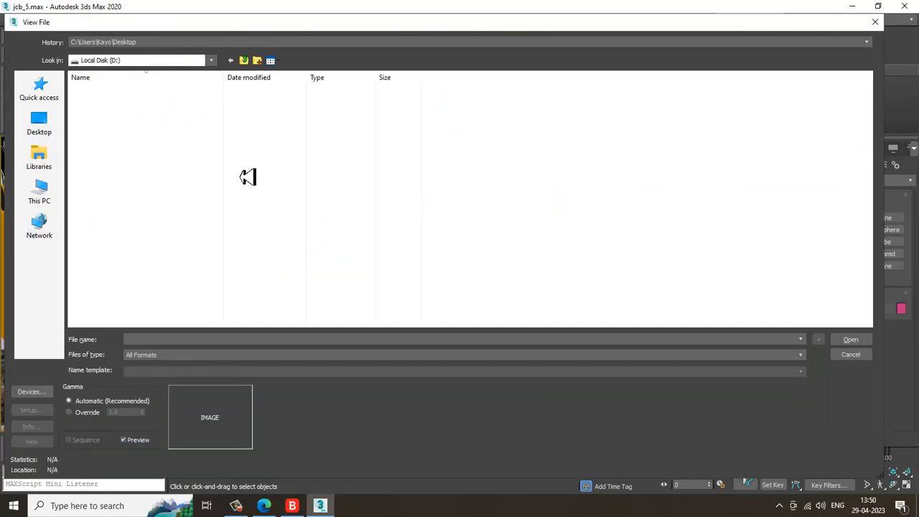
click(179, 167)
scroll(296, 270, up, 5)
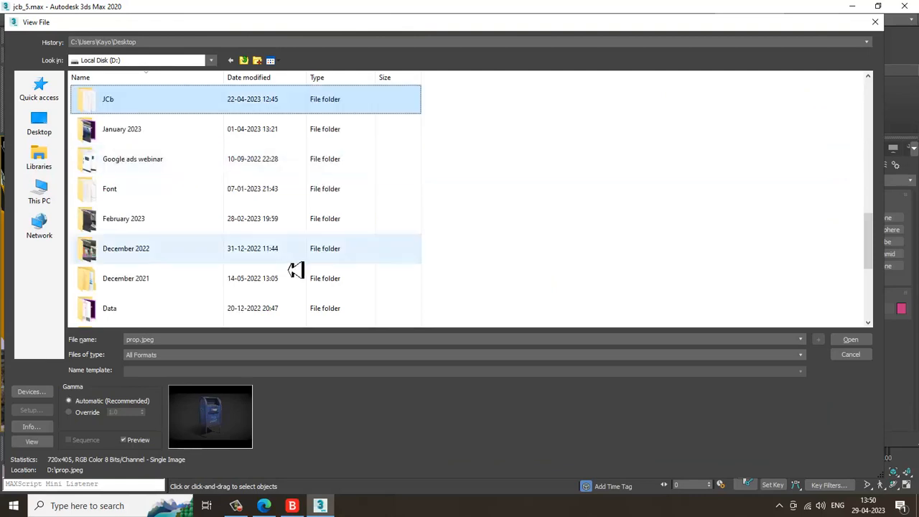
double_click(160, 99)
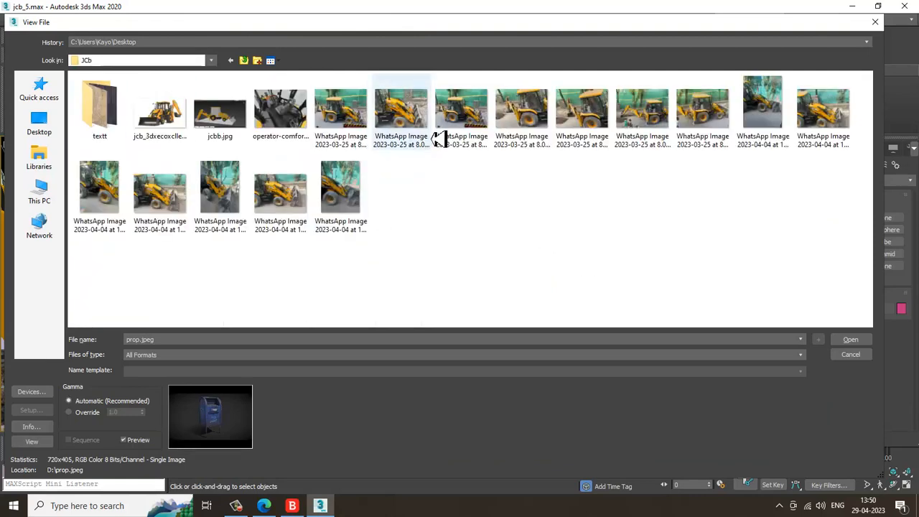
double_click(722, 114)
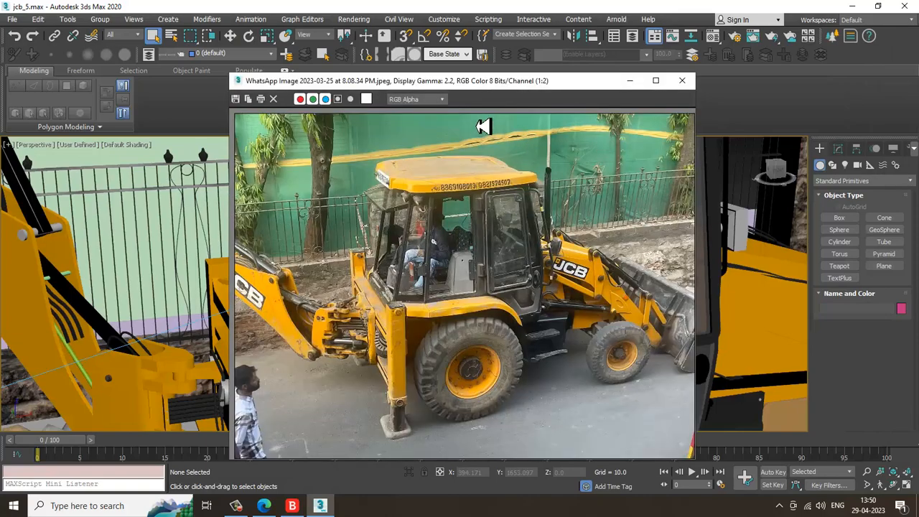
Move the reference photo window aside and select both control lever bases inside the cabin
drag(543, 81, 208, 10)
alt+middle_drag(555, 237, 574, 341)
click(546, 336)
scroll(554, 318, up, 3)
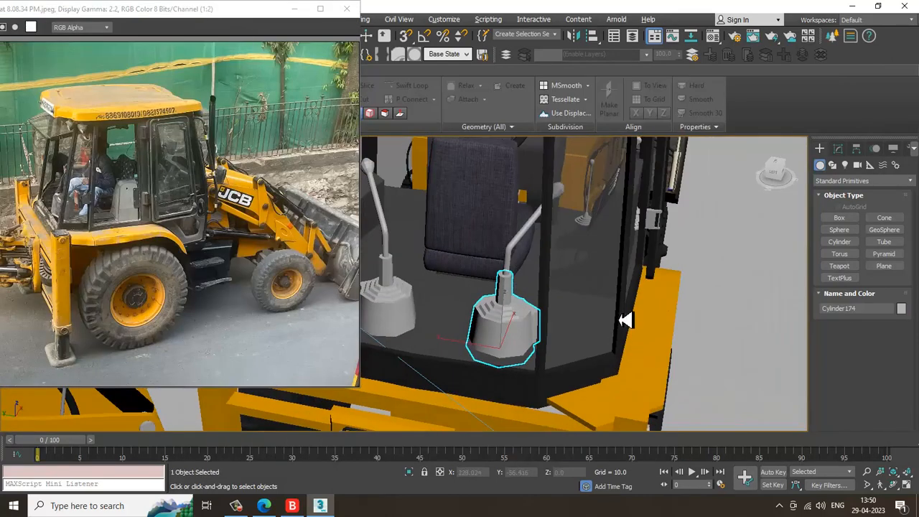
ctrl+click(414, 310)
alt+middle_drag(505, 285, 557, 286)
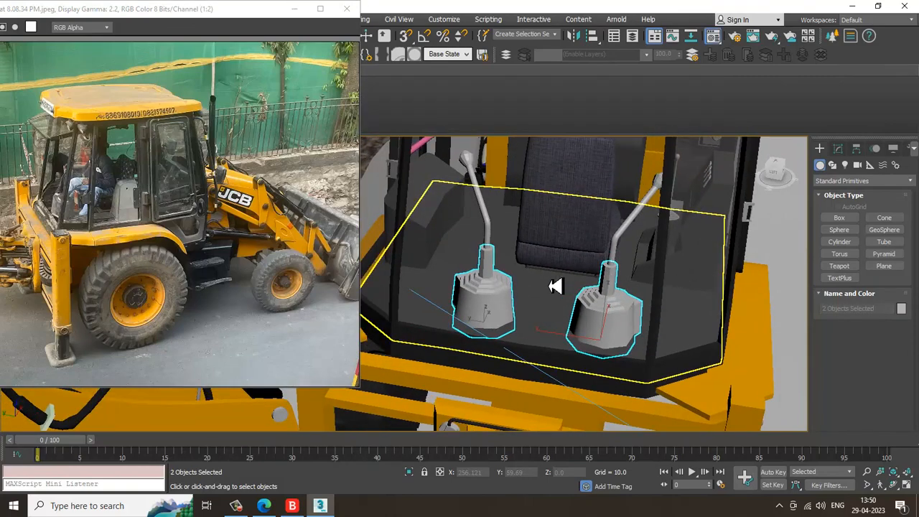
Open the material editor, switch it to the Slate Material Editor and maximize it
key(m)
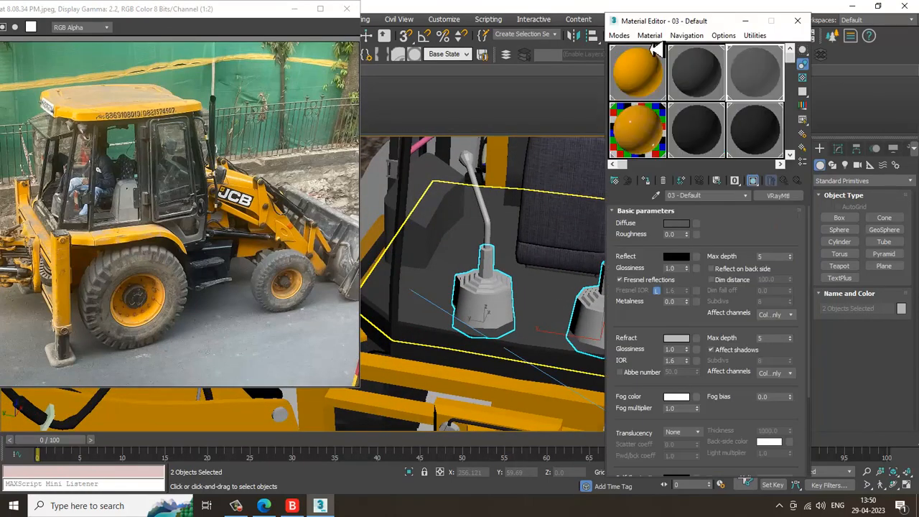
click(617, 36)
click(641, 65)
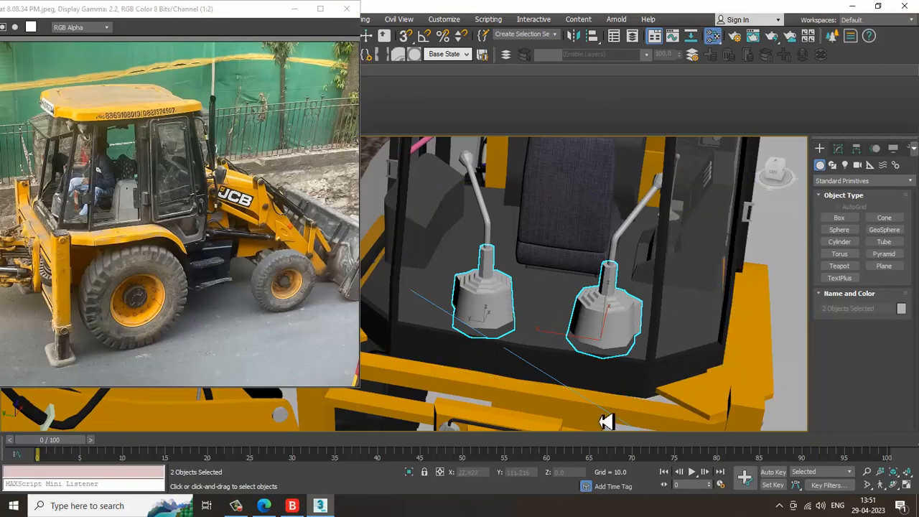
key(m)
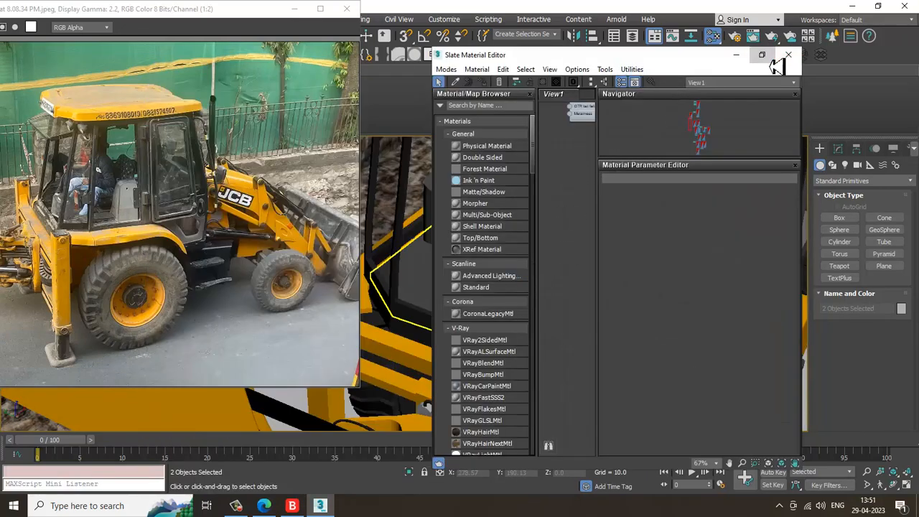
click(762, 54)
Pan through the material node view and open a VRayMtl material's parameters for inspection
click(340, 306)
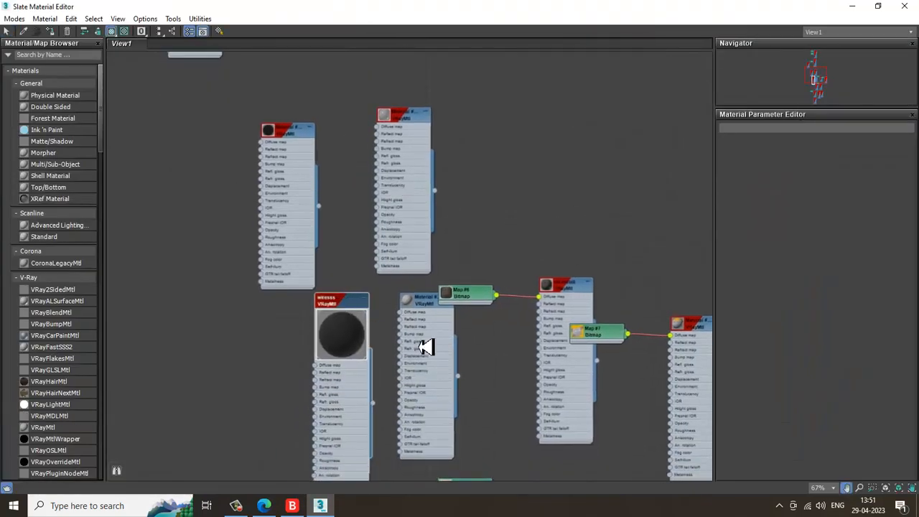
middle_drag(424, 347, 428, 326)
click(297, 108)
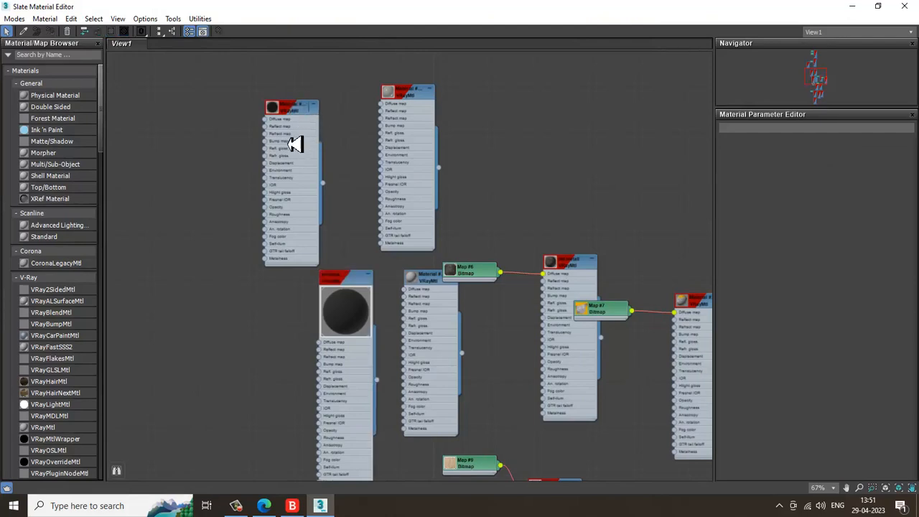
middle_drag(453, 166, 451, 51)
middle_drag(400, 147, 403, 322)
middle_drag(327, 131, 381, 353)
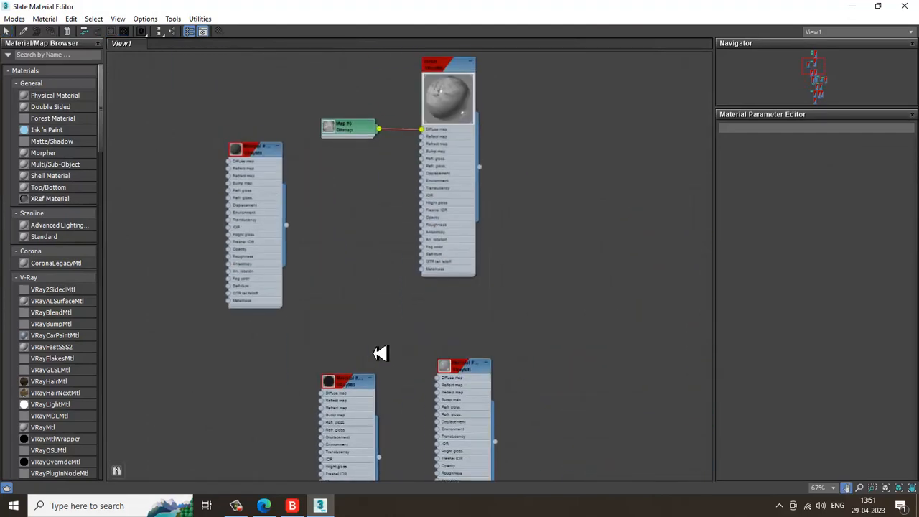
click(254, 150)
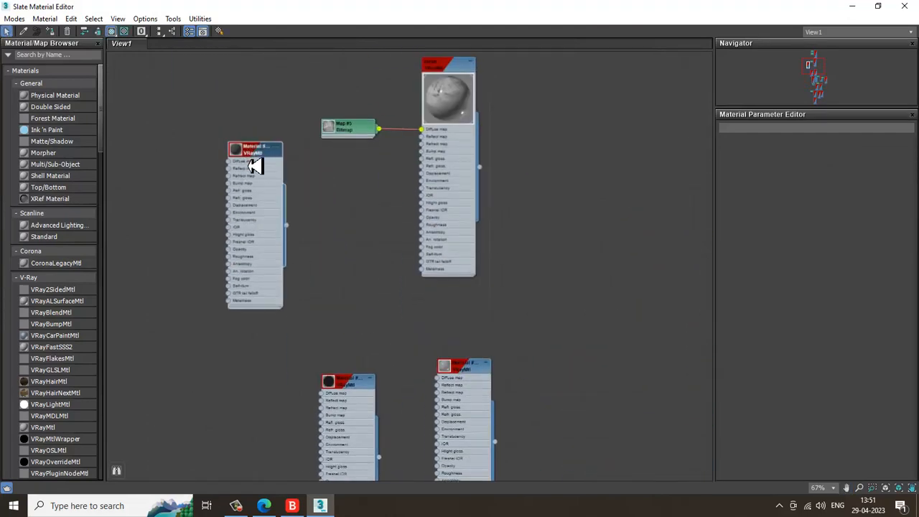
double_click(262, 152)
scroll(262, 152, up, 3)
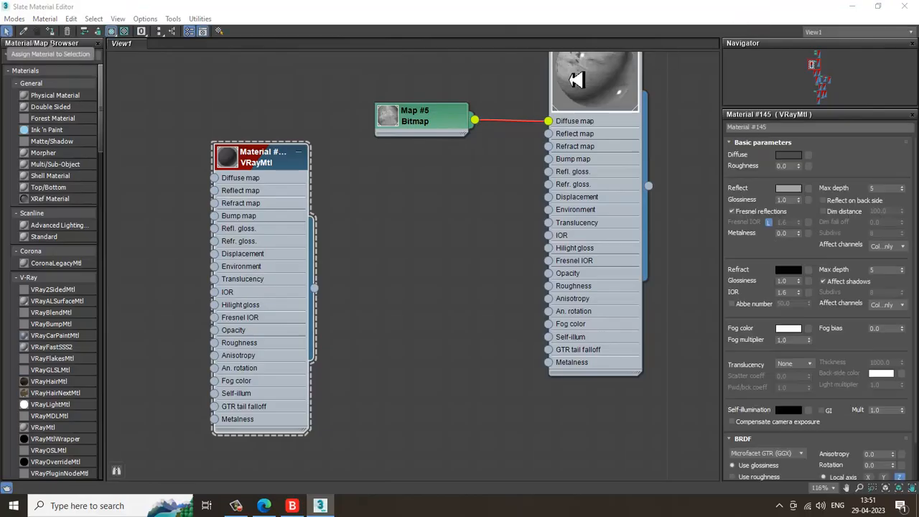
Restore the editor and main windows and orbit the viewport to inspect the selected lever bases
click(873, 9)
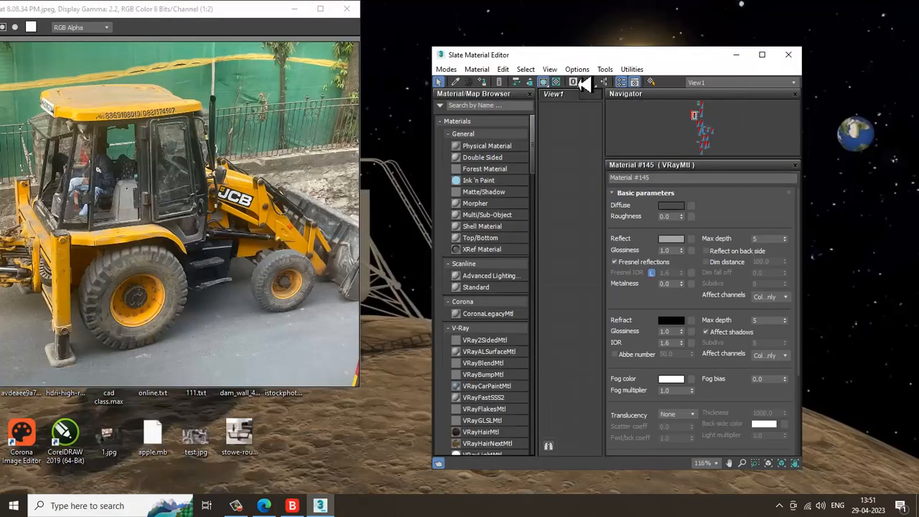
click(320, 506)
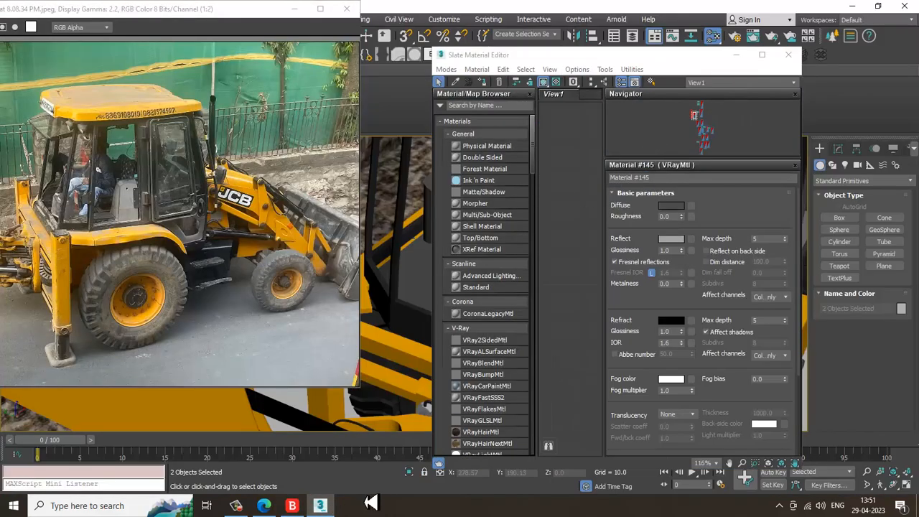
click(295, 10)
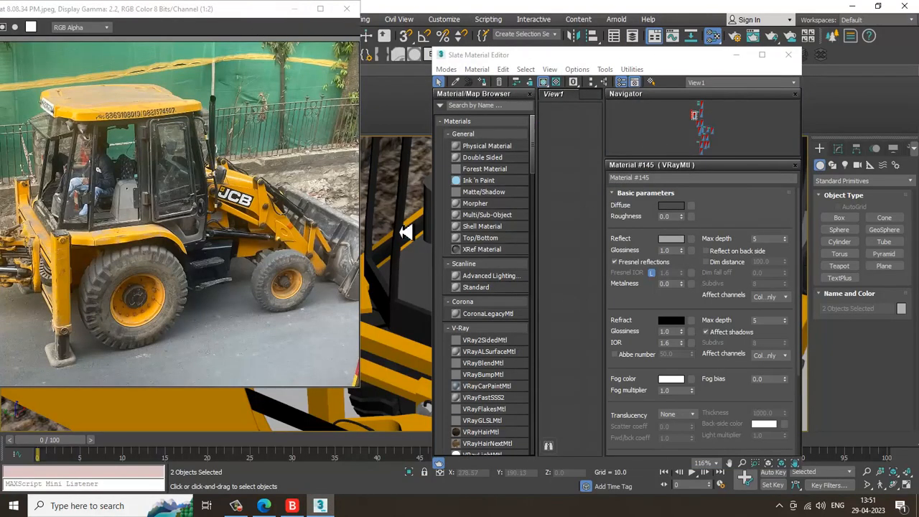
alt+middle_drag(276, 335, 269, 294)
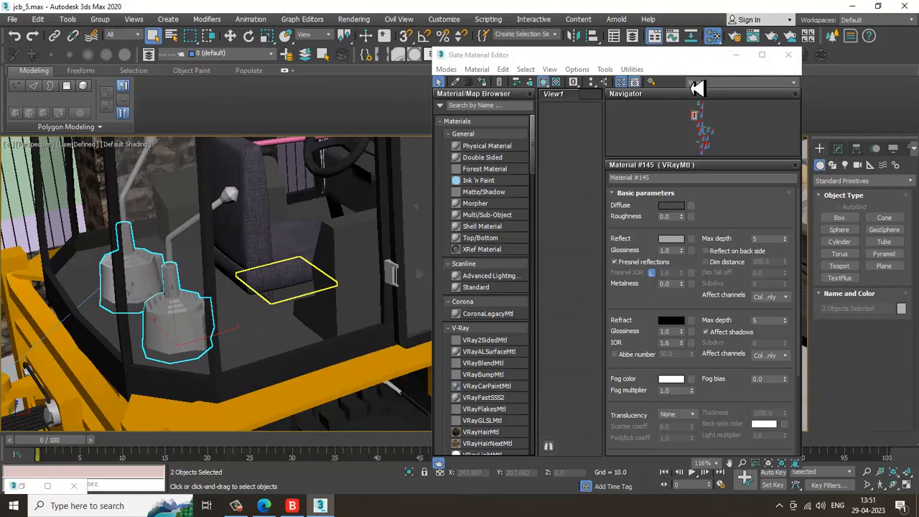
Assign the dark grey VRayMtl material from the Slate Material Editor to the selected lever bases
click(765, 59)
middle_drag(468, 406, 497, 180)
scroll(474, 315, down, 2)
middle_drag(493, 322, 407, 107)
middle_drag(448, 228, 408, 54)
middle_drag(524, 307, 390, 102)
middle_drag(485, 371, 450, 143)
click(307, 316)
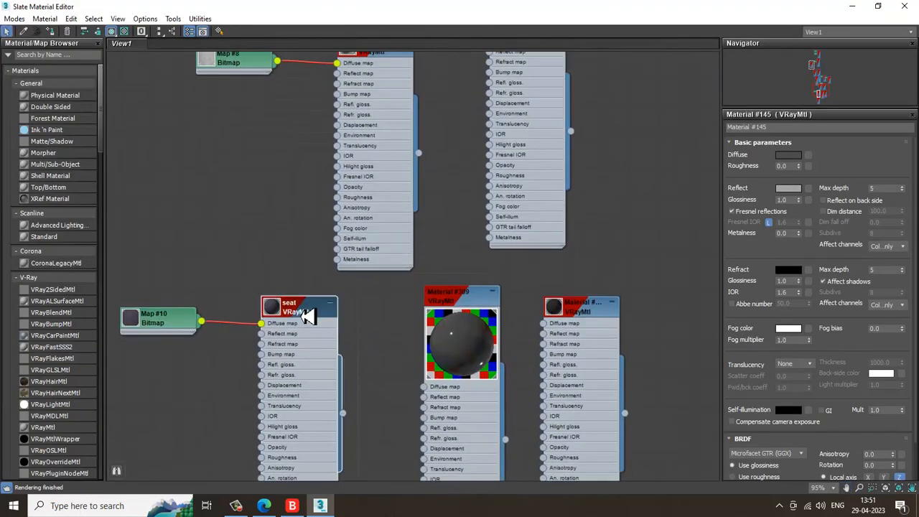
middle_drag(484, 378, 468, 346)
click(579, 278)
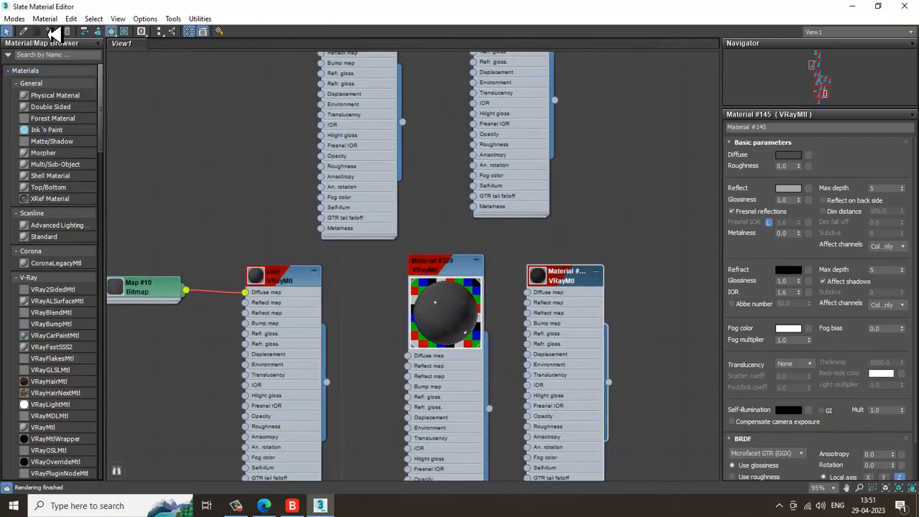
double_click(257, 13)
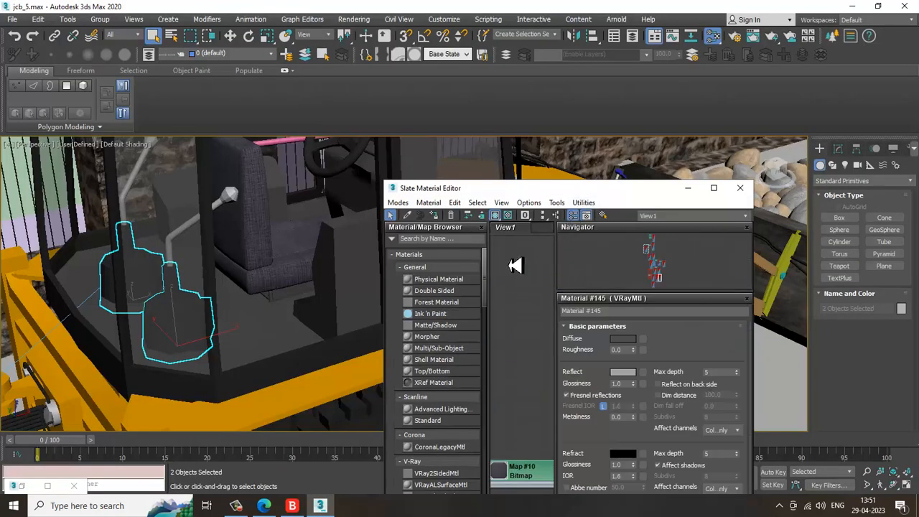
Select the two lever rods and assign the dark VRayMtl material (Material #146) to them
alt+middle_drag(246, 265, 215, 267)
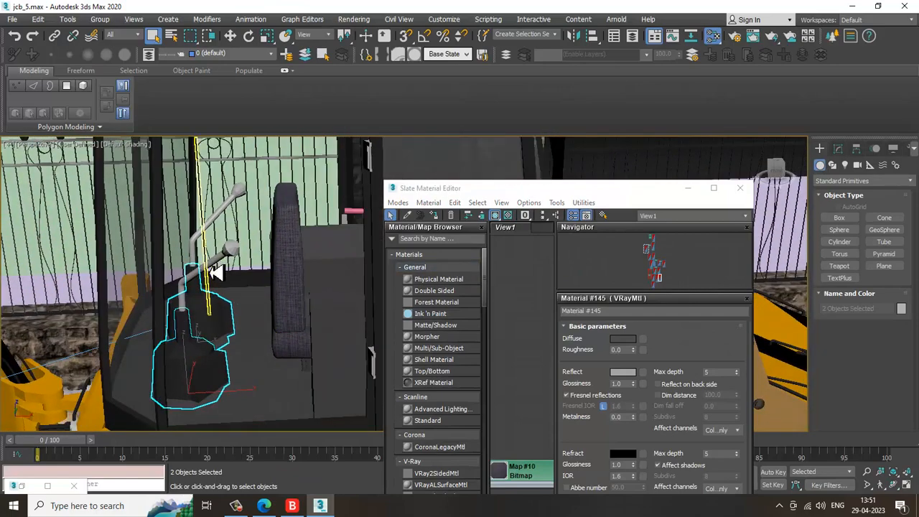
click(215, 266)
ctrl+click(230, 216)
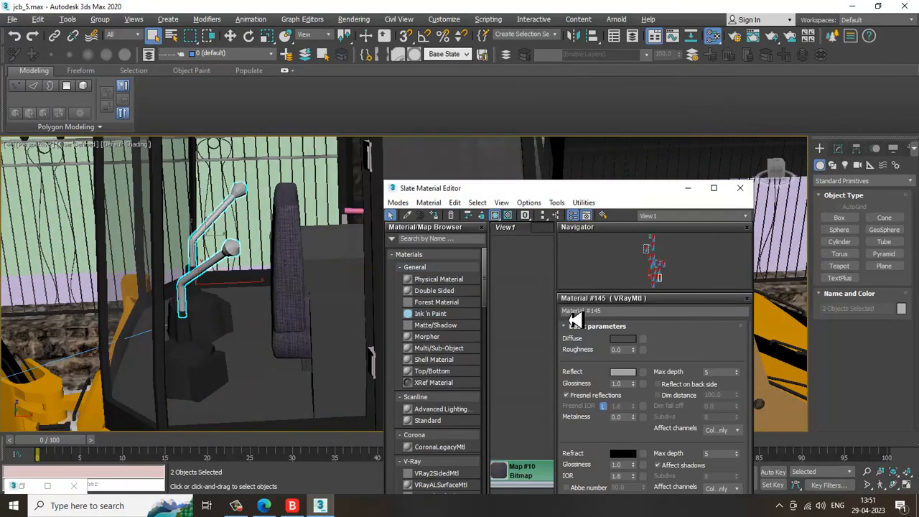
click(714, 188)
scroll(476, 285, up, 4)
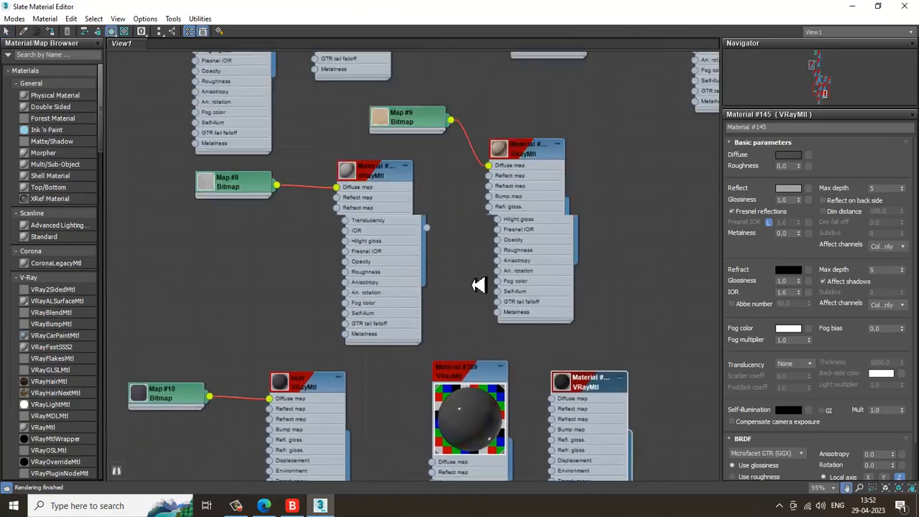
middle_drag(423, 232, 440, 445)
mouse_move(282, 149)
middle_down()
mouse_move(335, 244)
mouse_move(366, 356)
middle_up()
middle_drag(277, 204, 316, 291)
double_click(298, 229)
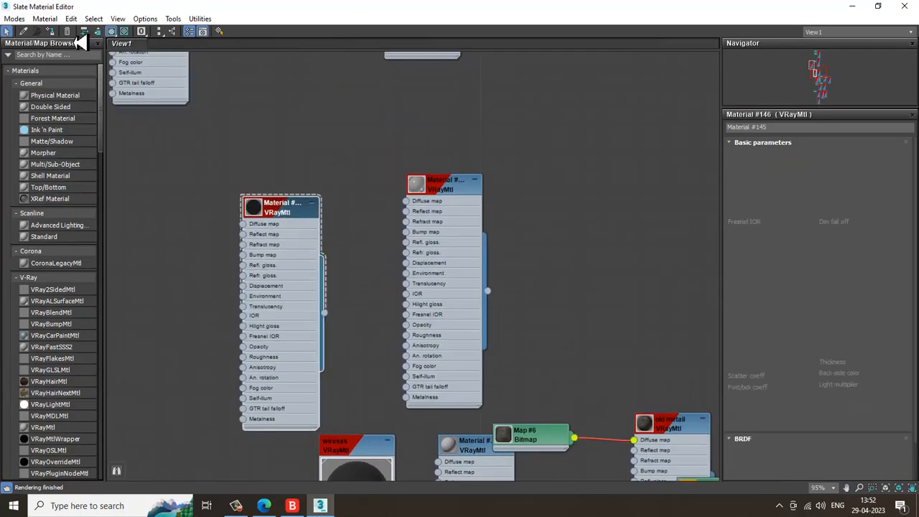
click(853, 7)
Select the two hinge brackets on the cabin door and assign the dark Material #146 to them
scroll(480, 209, down, 6)
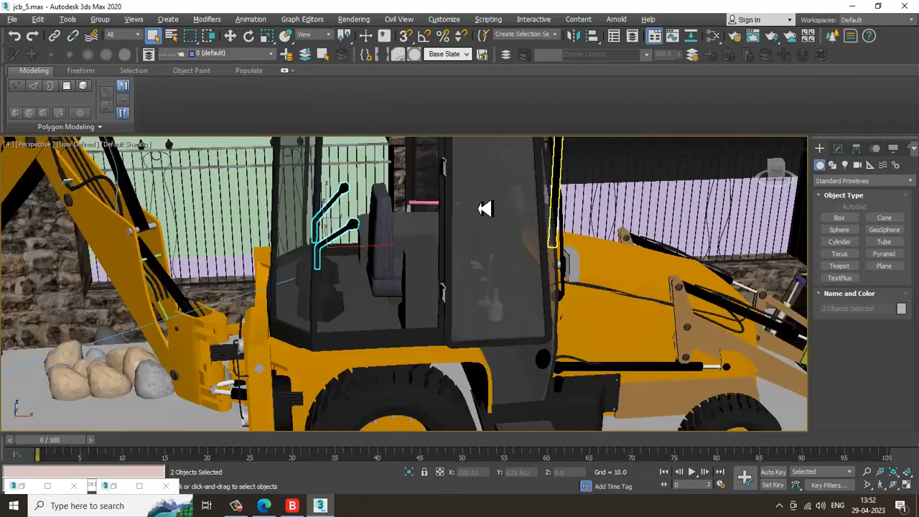
alt+middle_drag(479, 209, 463, 133)
scroll(448, 214, up, 5)
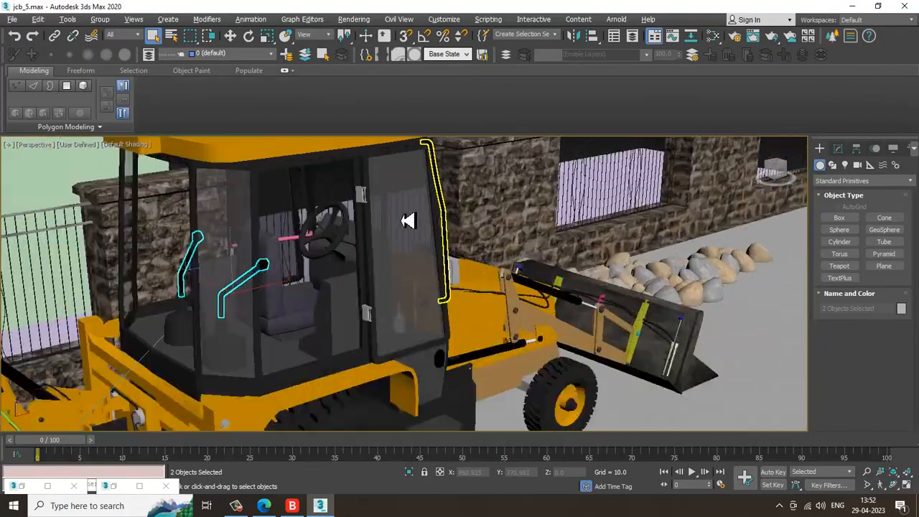
alt+middle_drag(381, 290, 435, 281)
scroll(435, 281, up, 4)
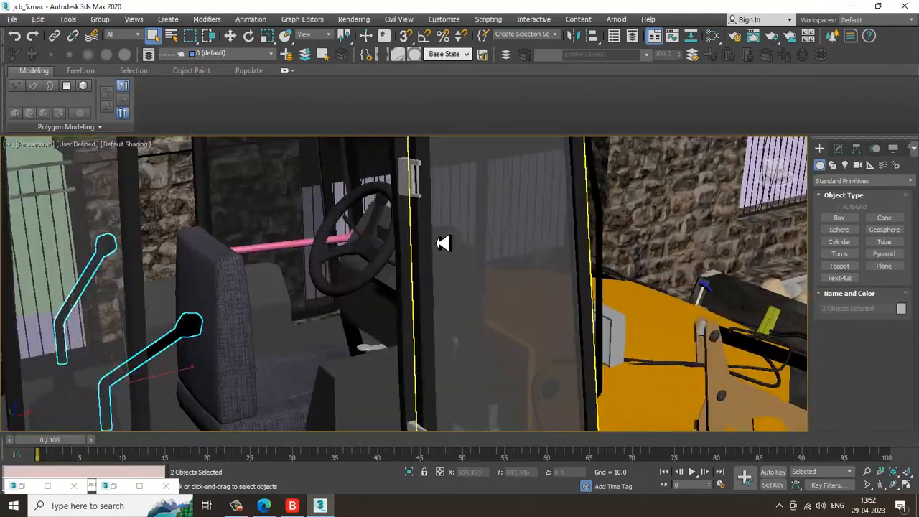
click(417, 183)
scroll(466, 226, down, 2)
scroll(426, 388, up, 2)
middle_drag(425, 391, 440, 346)
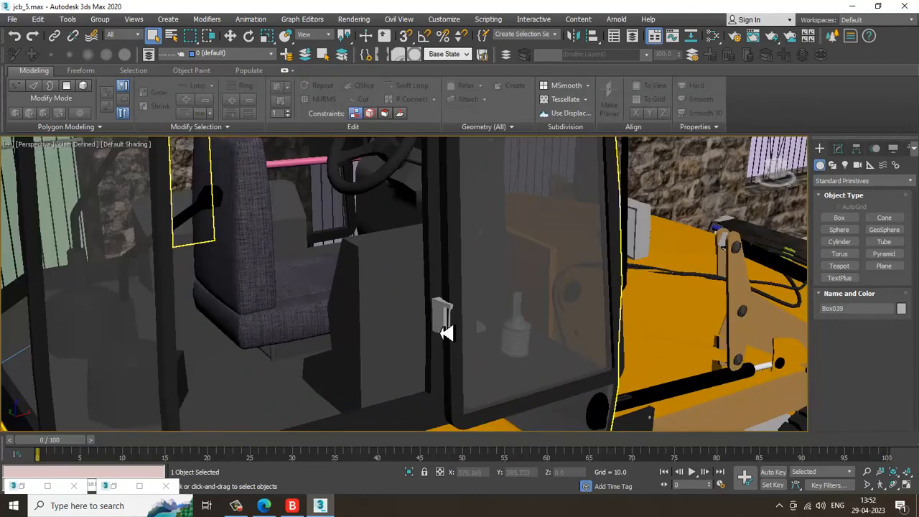
ctrl+click(445, 333)
scroll(490, 261, down, 4)
scroll(509, 272, up, 2)
key(m)
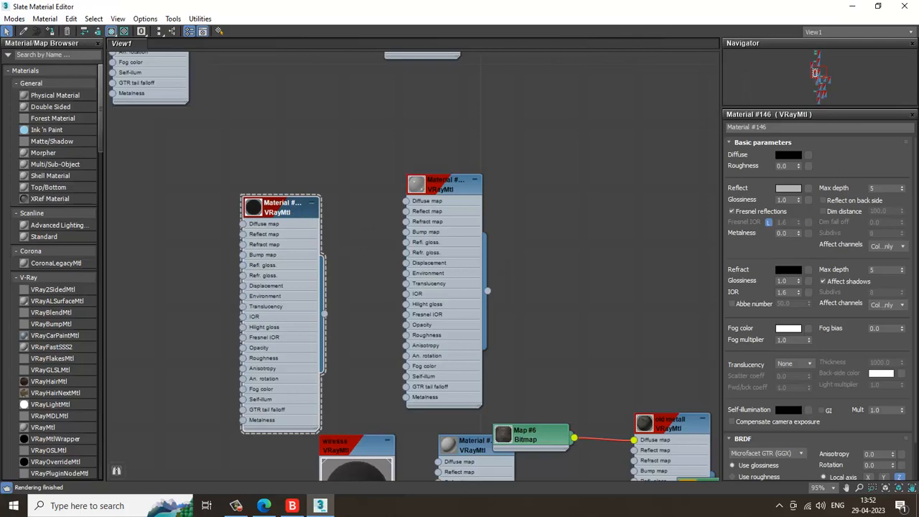
click(854, 9)
Select the joystick stick beside the seat and assign the dark VRayMtl Material #146 to it
scroll(503, 263, up, 2)
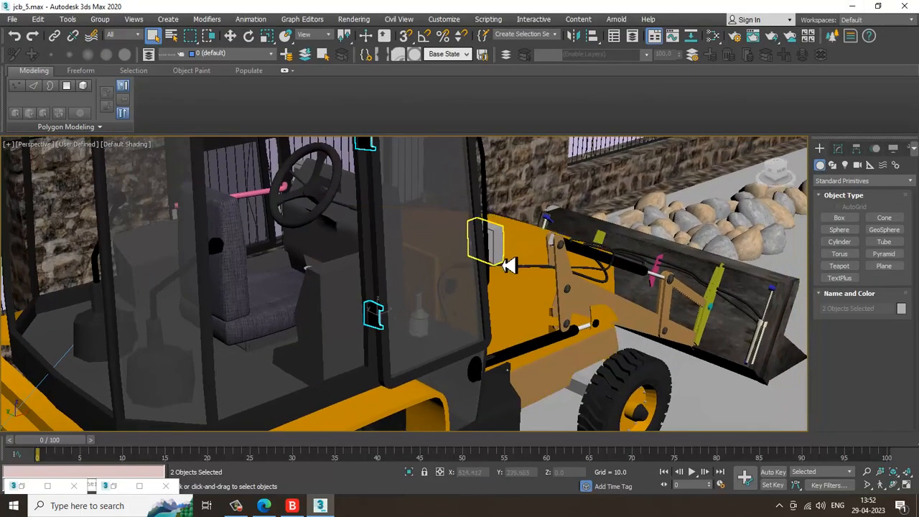
alt+middle_drag(513, 271, 468, 307)
scroll(589, 185, up, 2)
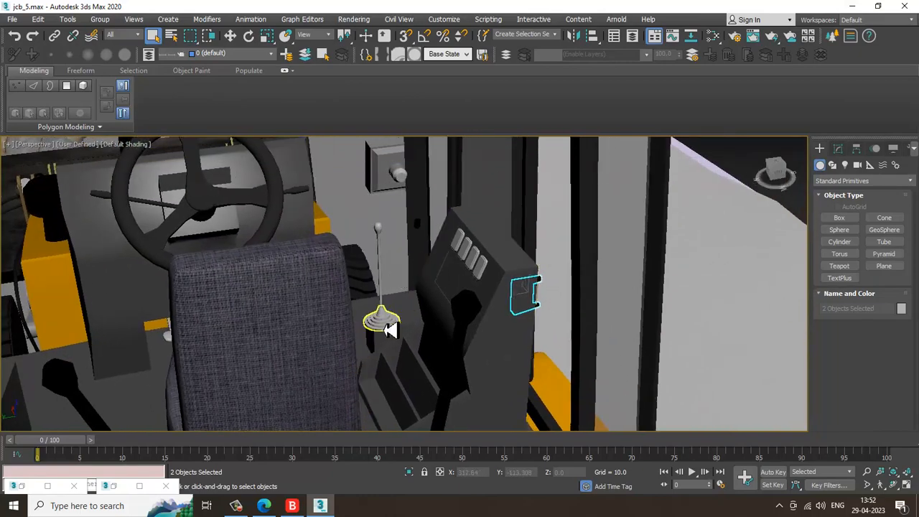
click(389, 327)
alt+middle_drag(396, 296, 468, 270)
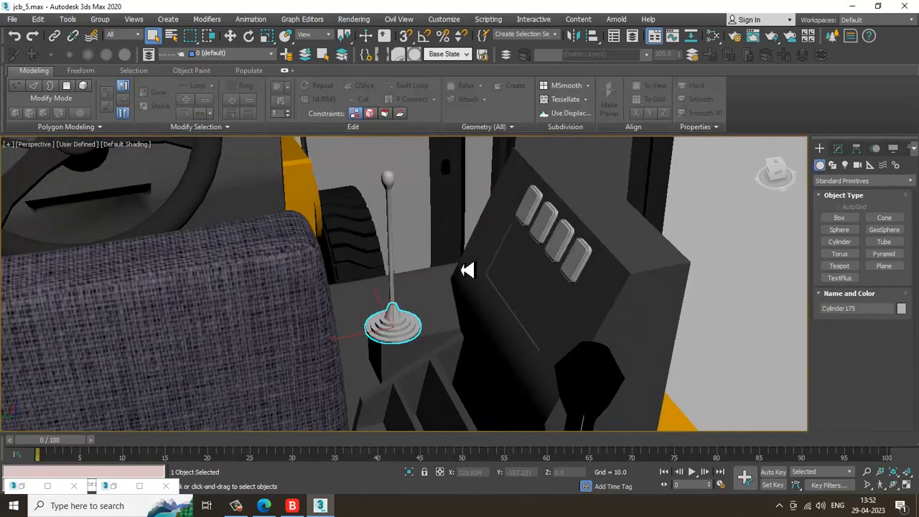
key(m)
middle_drag(349, 180, 318, 355)
double_click(548, 361)
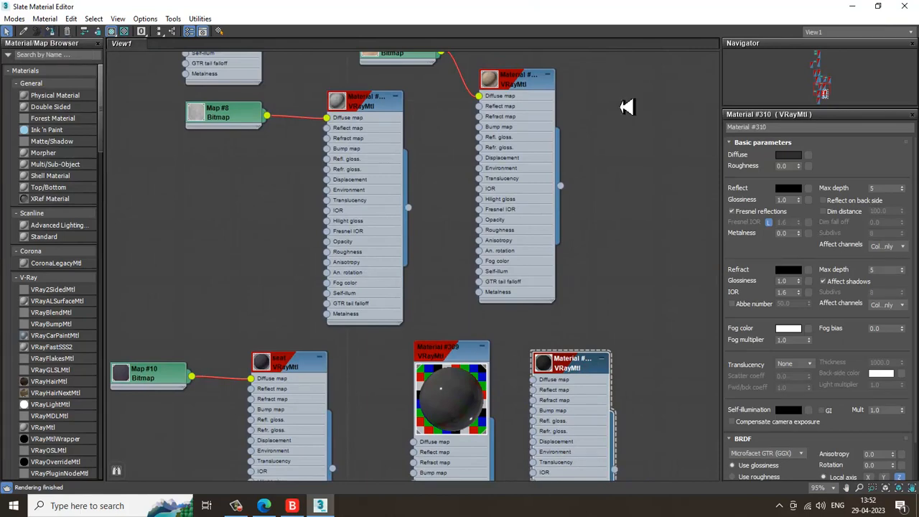
double_click(600, 20)
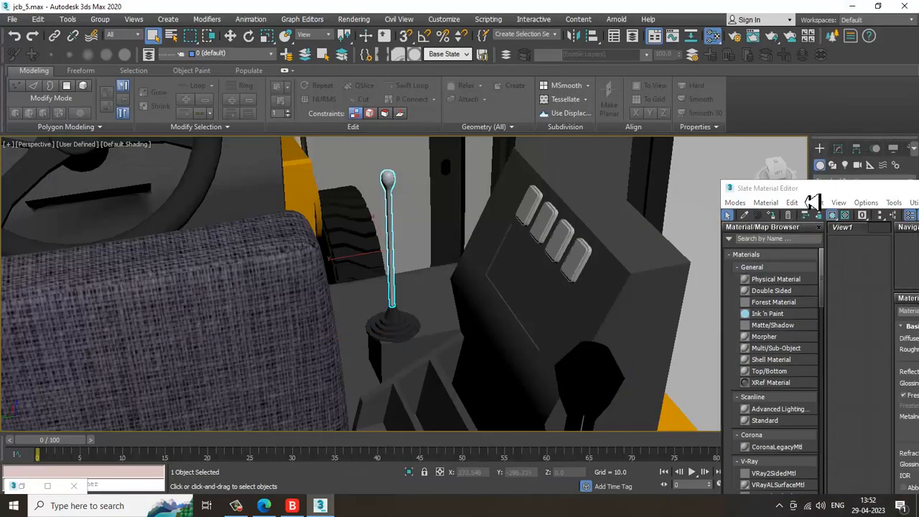
drag(813, 189, 557, 98)
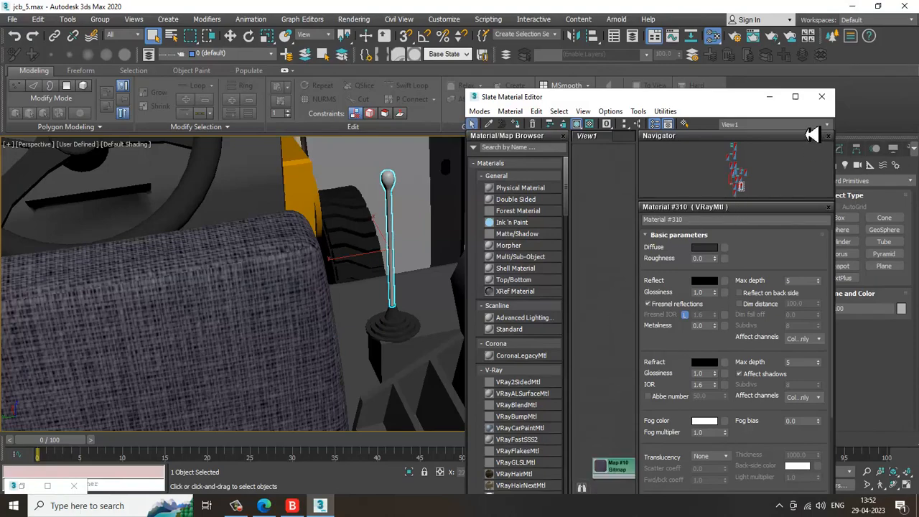
click(817, 97)
key(m)
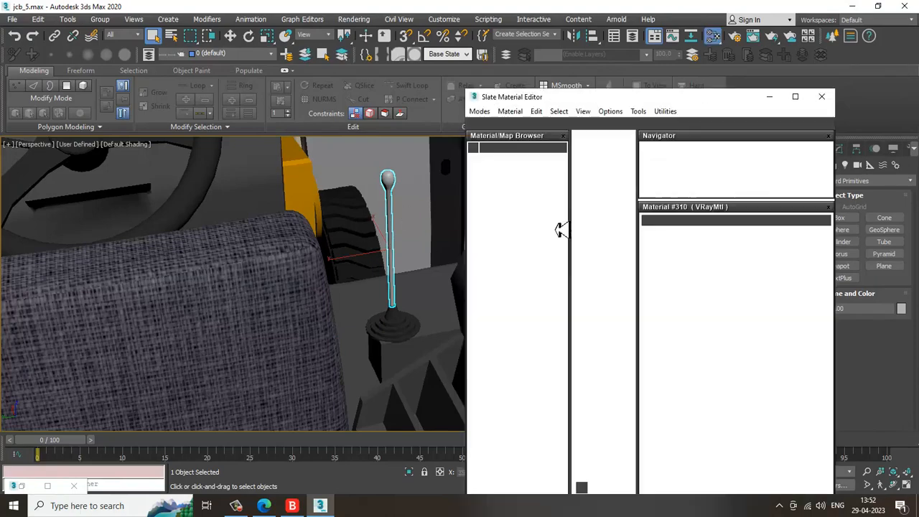
click(795, 96)
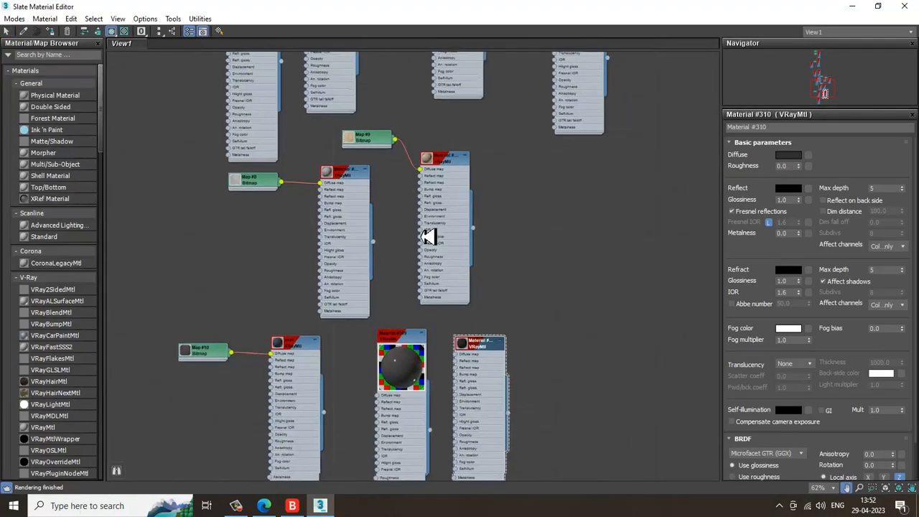
scroll(396, 390, up, 5)
middle_drag(434, 230, 459, 386)
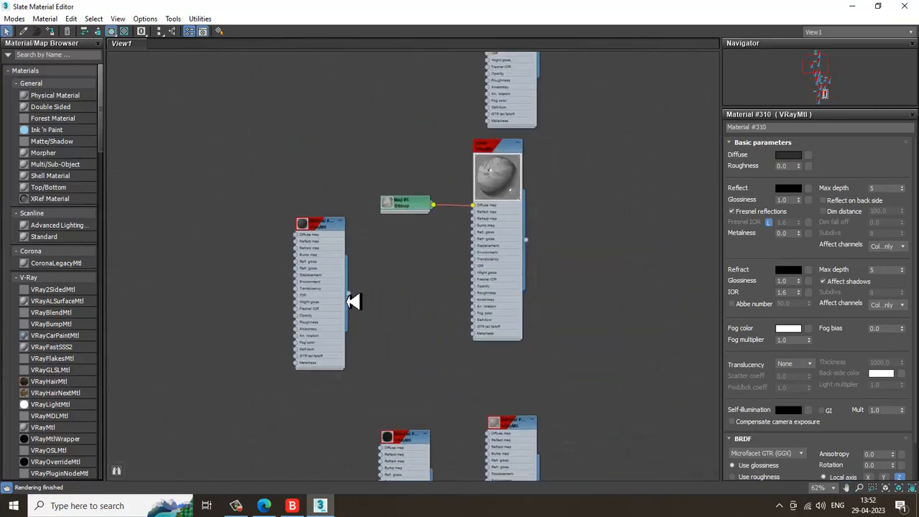
double_click(406, 437)
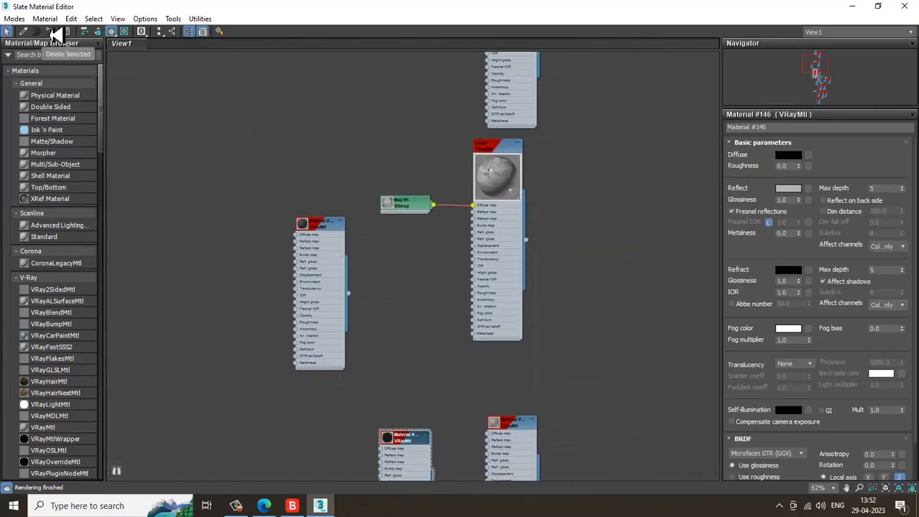
click(878, 6)
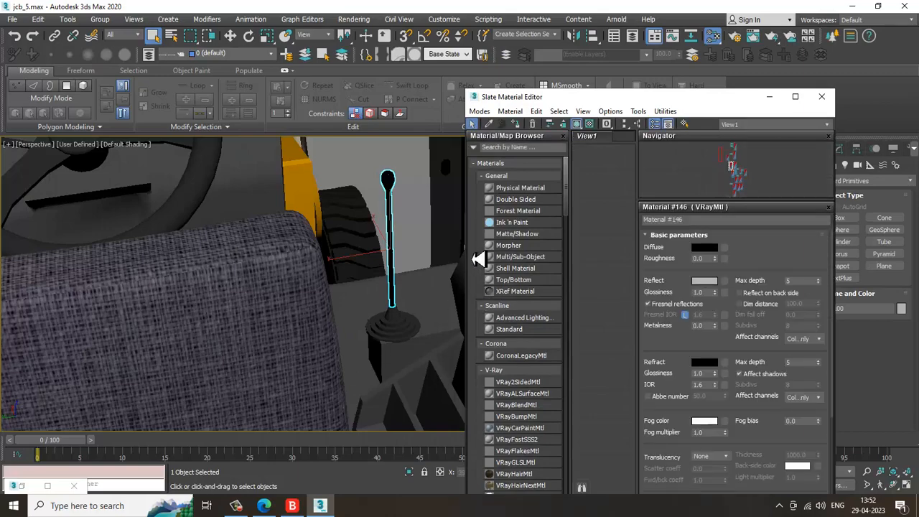
Select the two hinge brackets on the left cabin door post and open their material in the editor
scroll(482, 256, down, 3)
alt+middle_drag(323, 263, 280, 316)
scroll(237, 228, up, 3)
click(134, 343)
scroll(195, 294, down, 4)
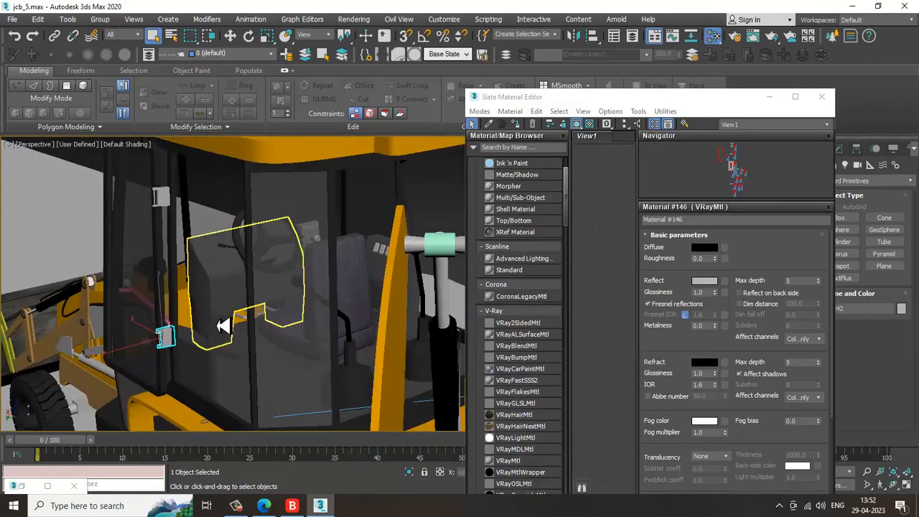
alt+middle_drag(226, 324, 145, 310)
ctrl+click(188, 228)
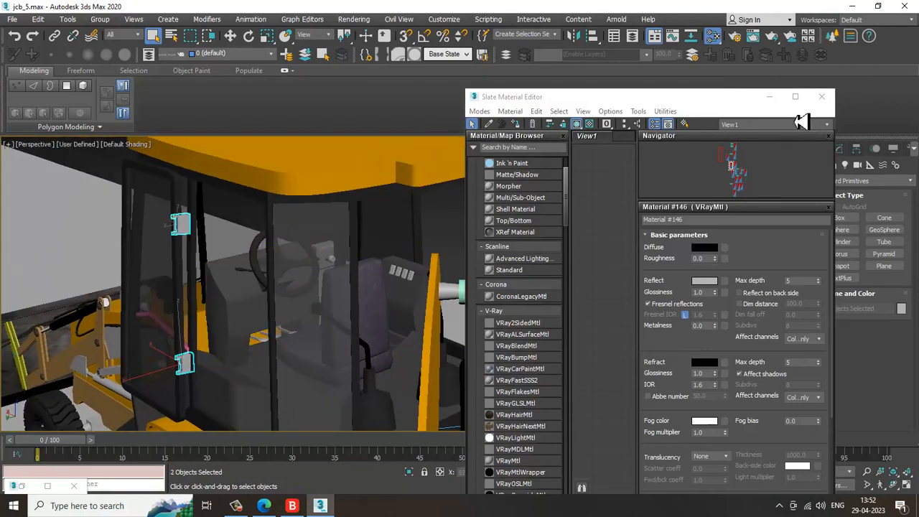
click(795, 97)
middle_drag(462, 399, 489, 272)
double_click(490, 321)
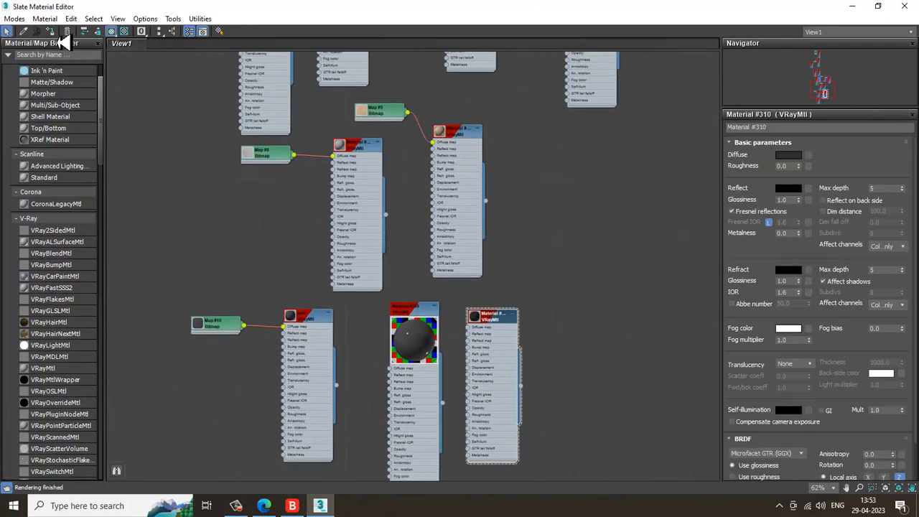
click(855, 7)
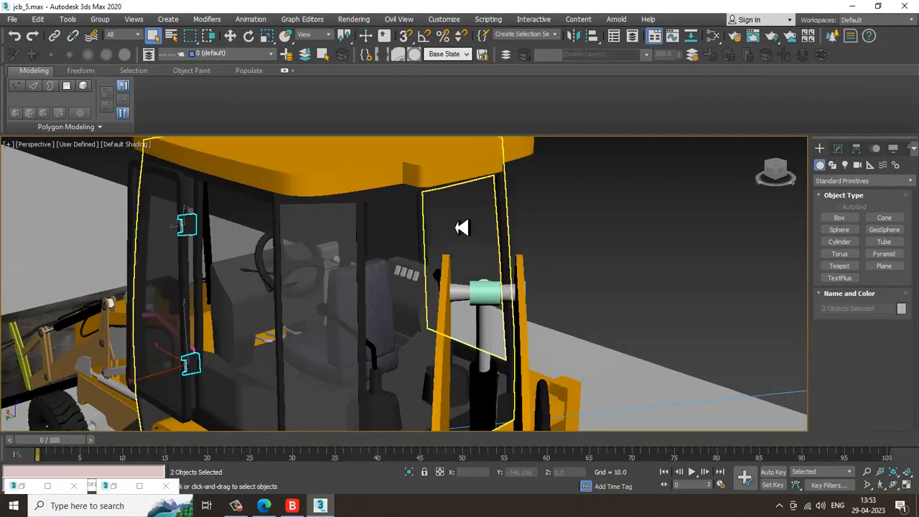
Inspect the reflection colour of VRayMtl Material #309 without changing it
alt+middle_drag(377, 234, 508, 265)
click(515, 308)
key(m)
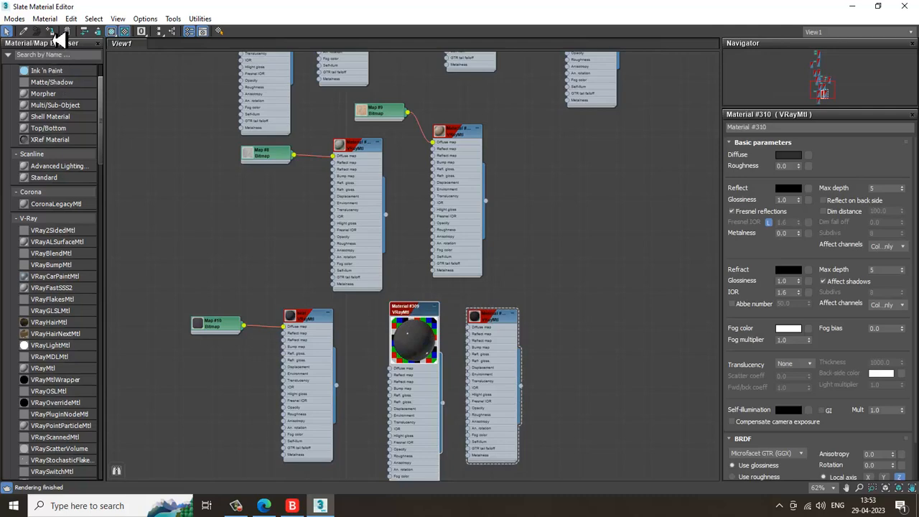
scroll(484, 297, up, 3)
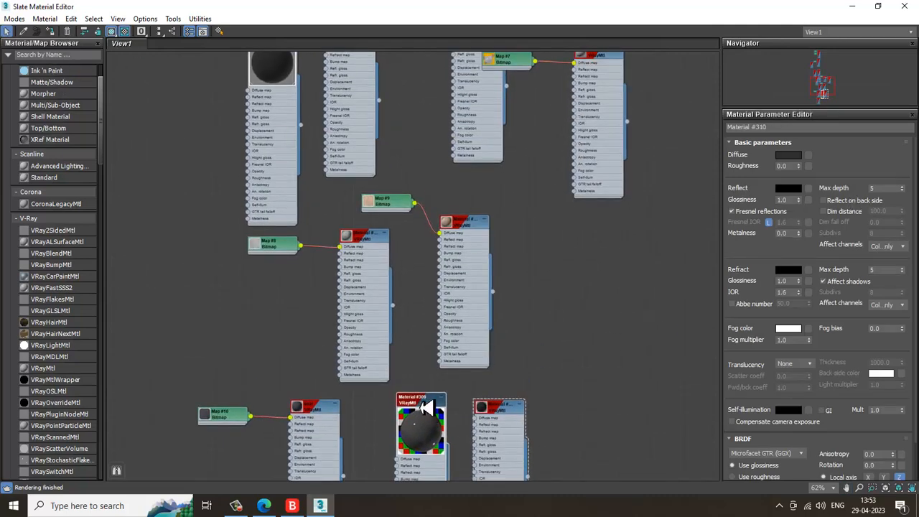
double_click(427, 408)
click(790, 190)
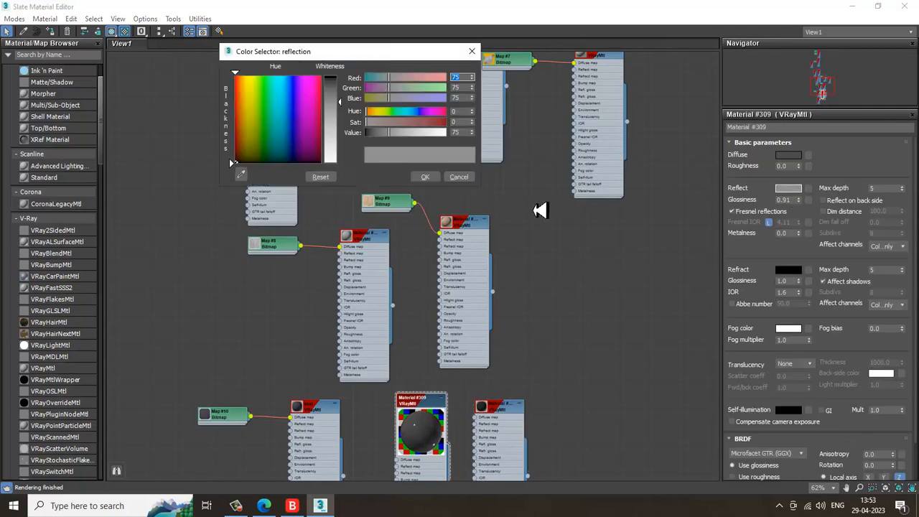
click(461, 179)
scroll(471, 267, down, 1)
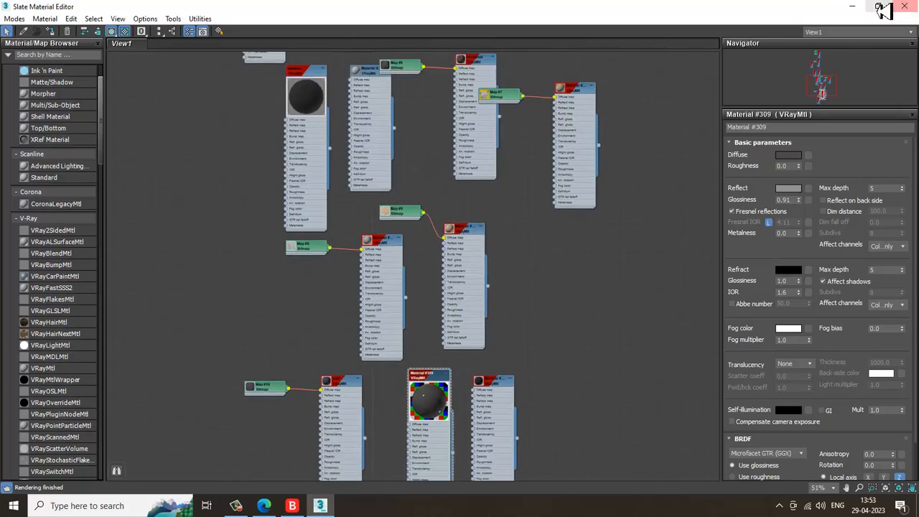
click(854, 7)
Select the two green plates and the pink plate on the loader bucket and assign Material #146 to them
alt+middle_drag(448, 258, 428, 276)
scroll(433, 287, up, 5)
middle_drag(371, 295, 218, 326)
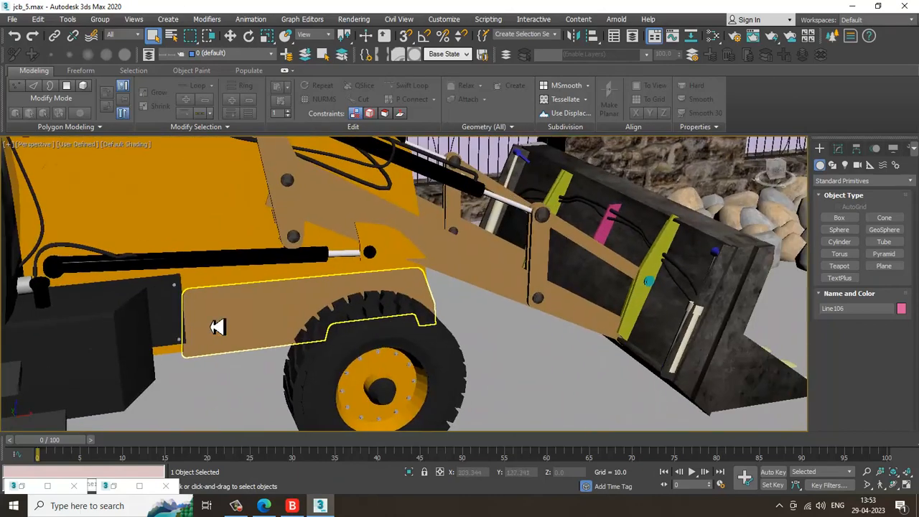
scroll(218, 326, up, 4)
middle_drag(478, 282, 250, 356)
scroll(517, 245, down, 1)
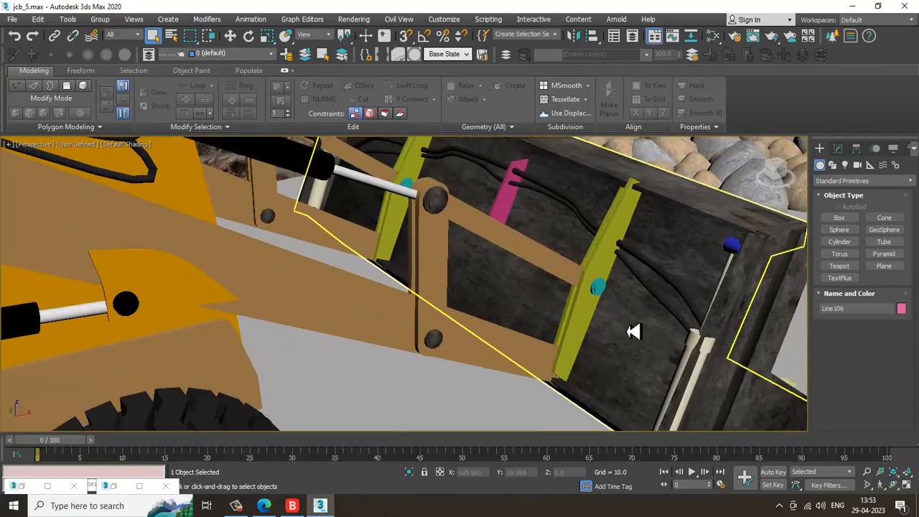
click(610, 240)
scroll(512, 209, down, 2)
alt+middle_drag(513, 210, 538, 289)
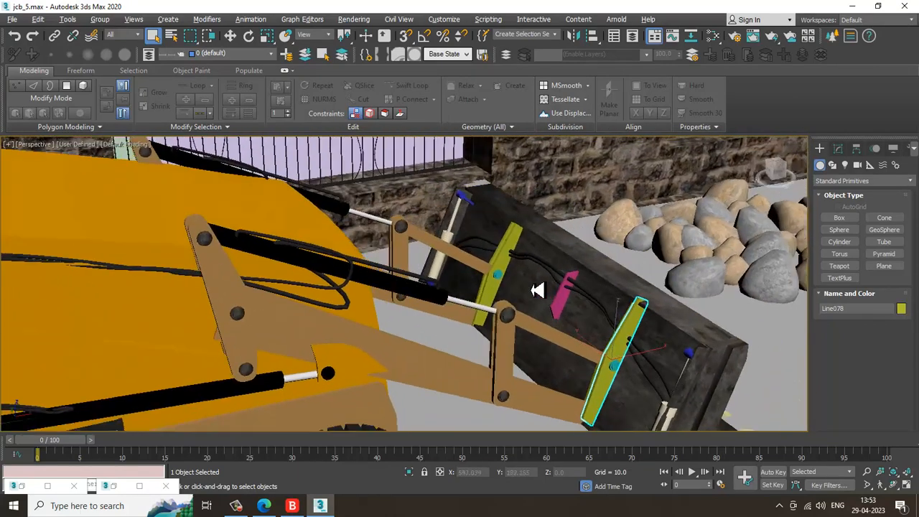
scroll(524, 254, up, 2)
ctrl+click(524, 227)
scroll(542, 253, down, 1)
scroll(542, 253, up, 2)
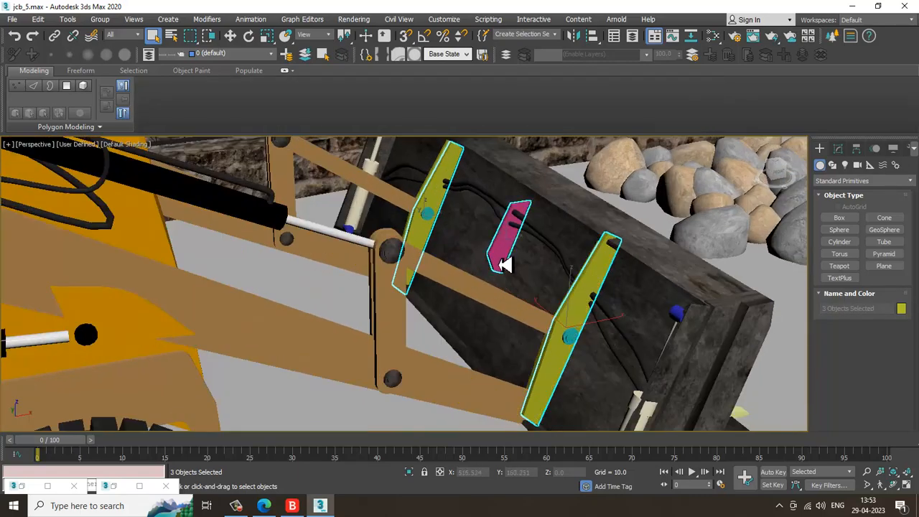
key(m)
scroll(363, 212, up, 3)
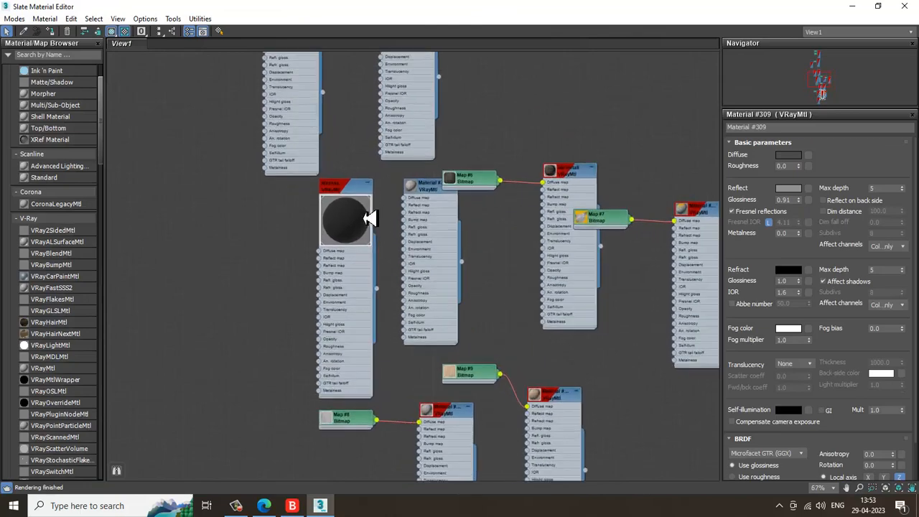
scroll(368, 218, up, 1)
middle_drag(364, 191, 333, 287)
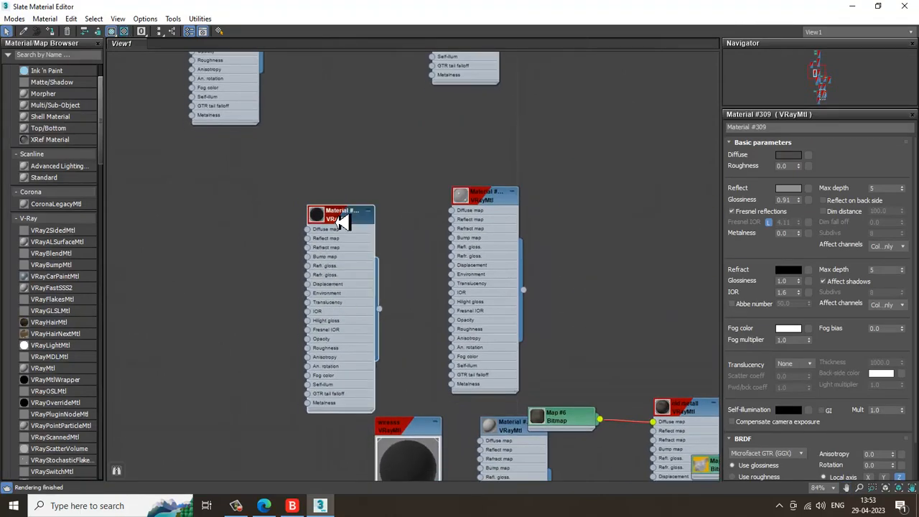
double_click(344, 223)
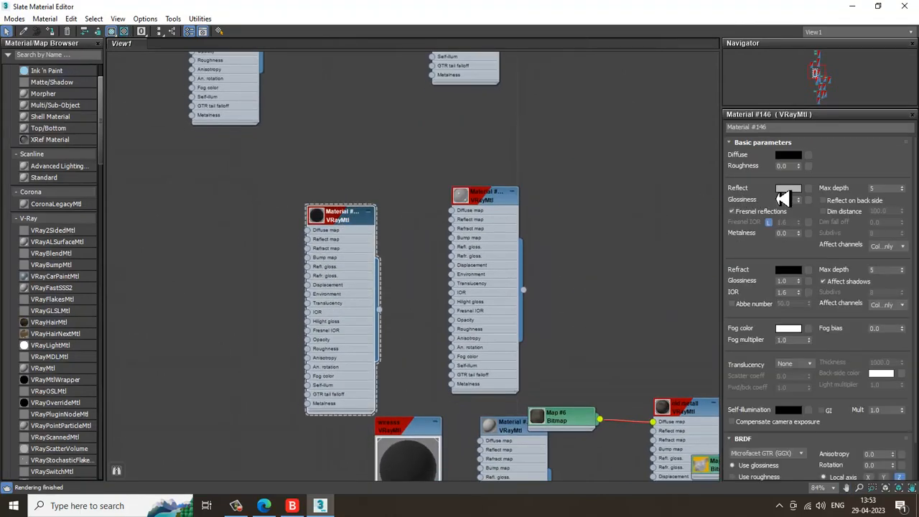
click(785, 191)
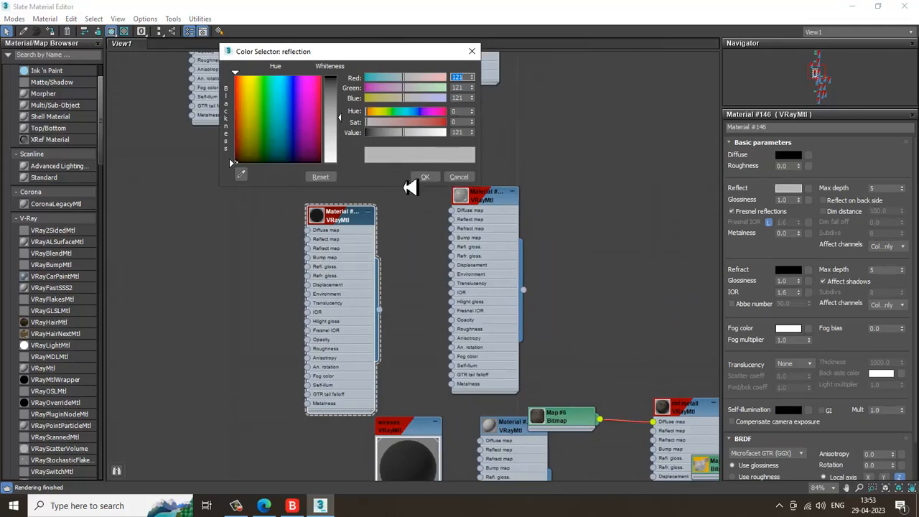
click(423, 177)
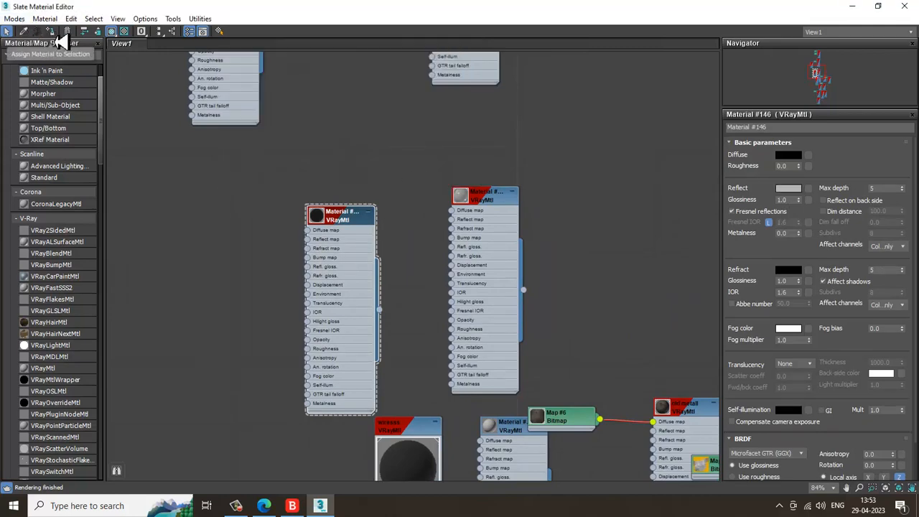
click(854, 8)
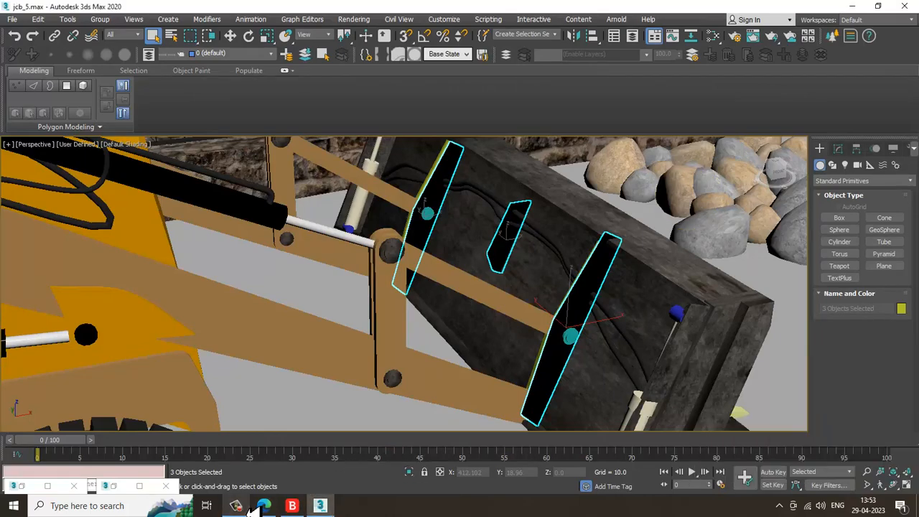
Delete the two pin cylinders on the bucket's back plates
alt+middle_drag(548, 353, 515, 320)
scroll(517, 331, up, 3)
click(517, 345)
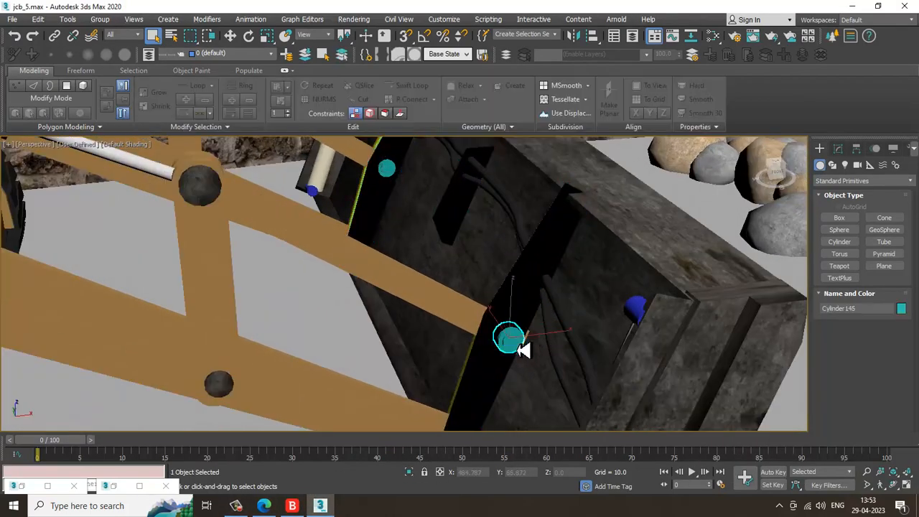
scroll(524, 350, down, 3)
key(Delete)
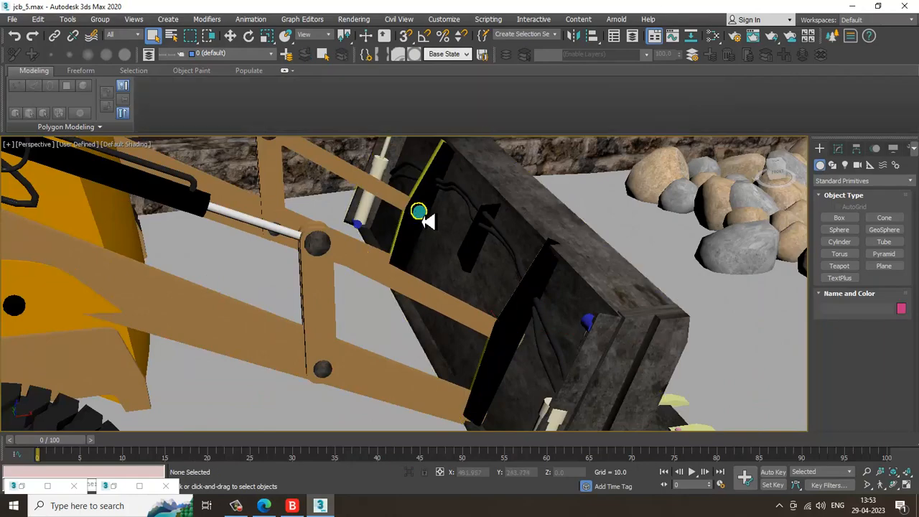
click(422, 216)
key(Delete)
Clone a pin cylinder and move the copy onto the upper plate on the bucket's back
middle_drag(440, 221, 367, 265)
click(387, 339)
key(w)
mouse_move(383, 275)
shift+mouse_down()
mouse_move(528, 284)
mouse_move(515, 284)
shift+mouse_up()
key(Return)
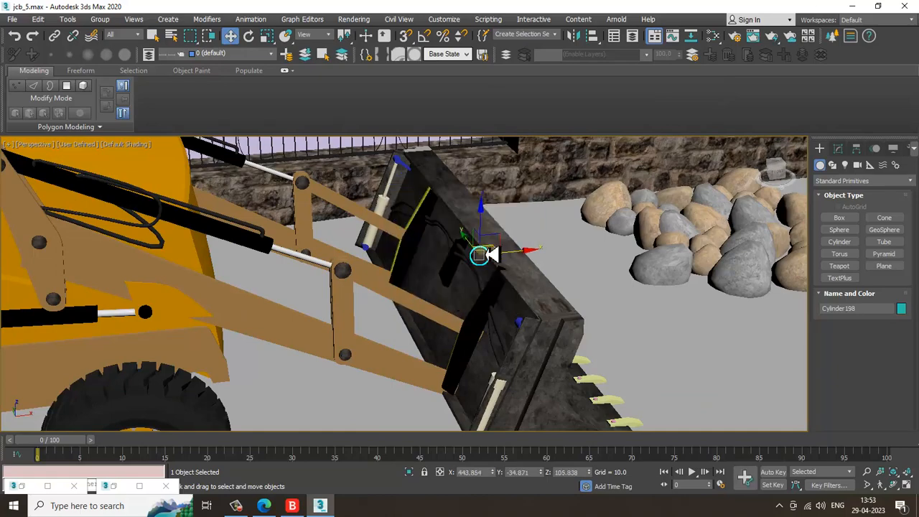
drag(490, 229, 498, 278)
scroll(502, 288, up, 6)
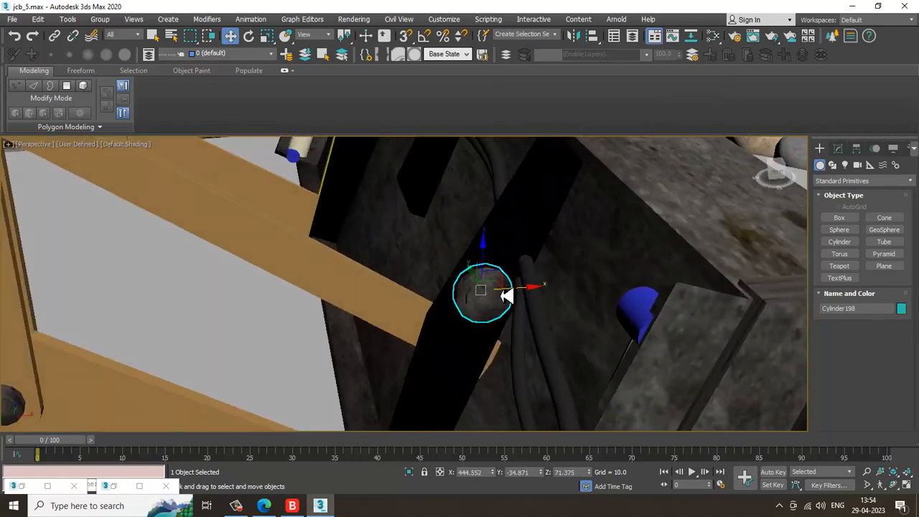
alt+middle_drag(502, 293, 475, 320)
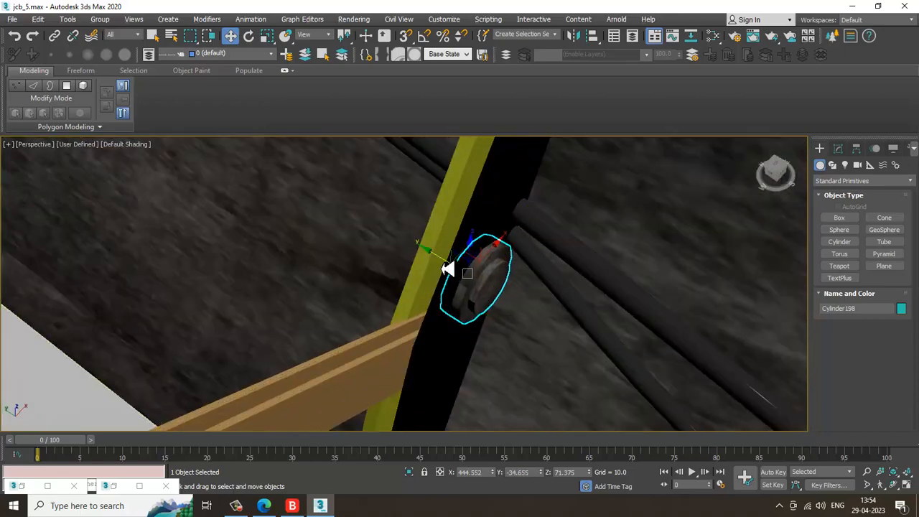
scroll(446, 269, down, 8)
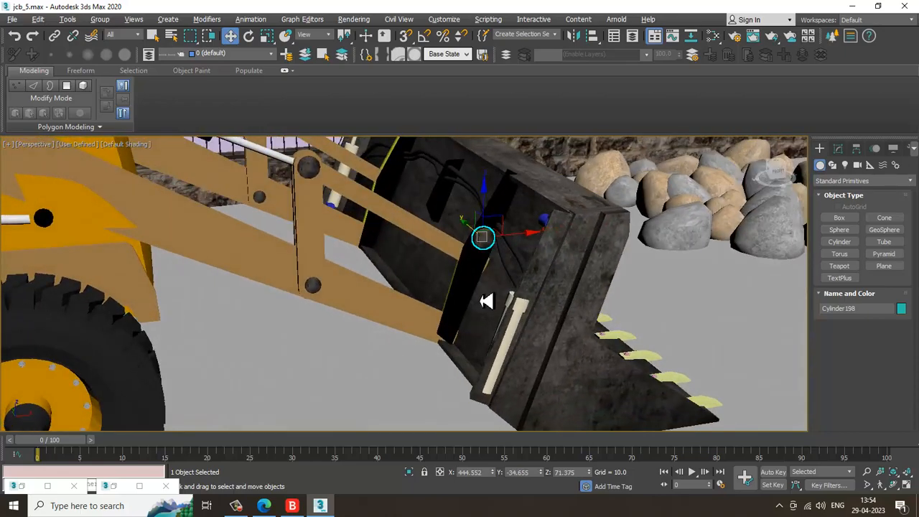
alt+middle_drag(486, 301, 460, 370)
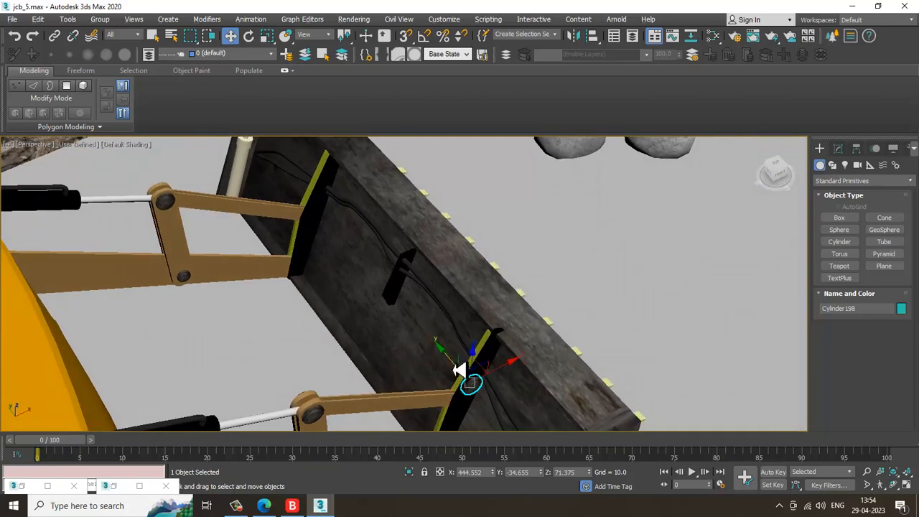
Clone another pin cylinder and move it into place against the plate's yellow edge
drag(456, 367, 278, 198)
click(461, 301)
key(z)
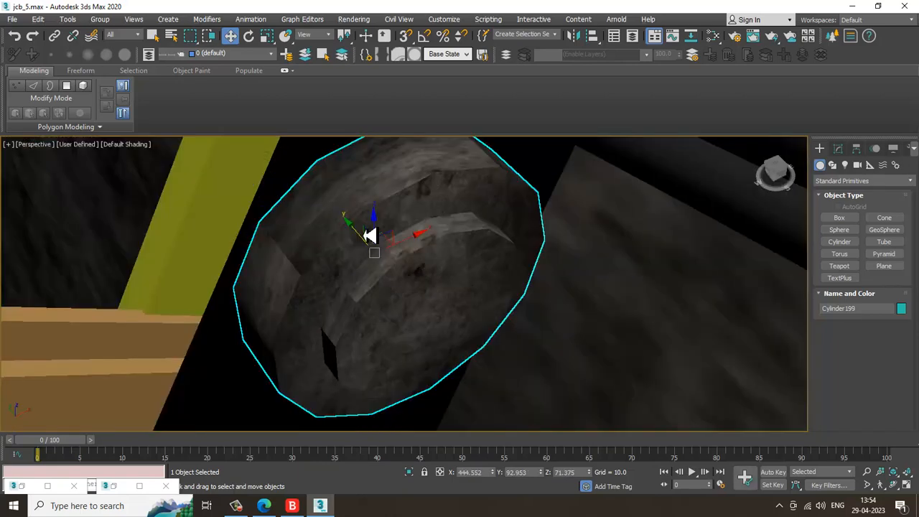
mouse_move(369, 236)
alt+middle_down()
mouse_move(374, 263)
mouse_move(327, 255)
alt+middle_up()
drag(327, 255, 316, 249)
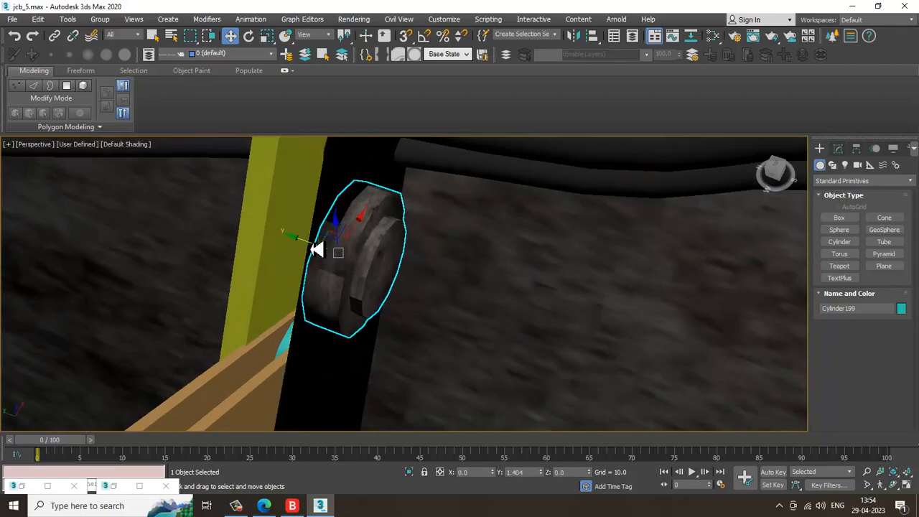
alt+middle_drag(316, 249, 424, 255)
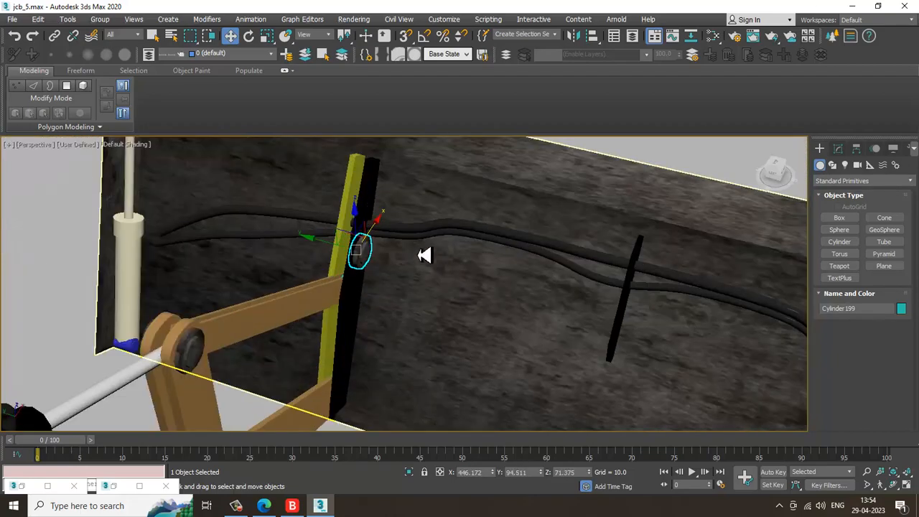
Select the two black plates on the bucket's back and open the material editor
click(354, 194)
scroll(365, 199, down, 4)
scroll(562, 311, up, 2)
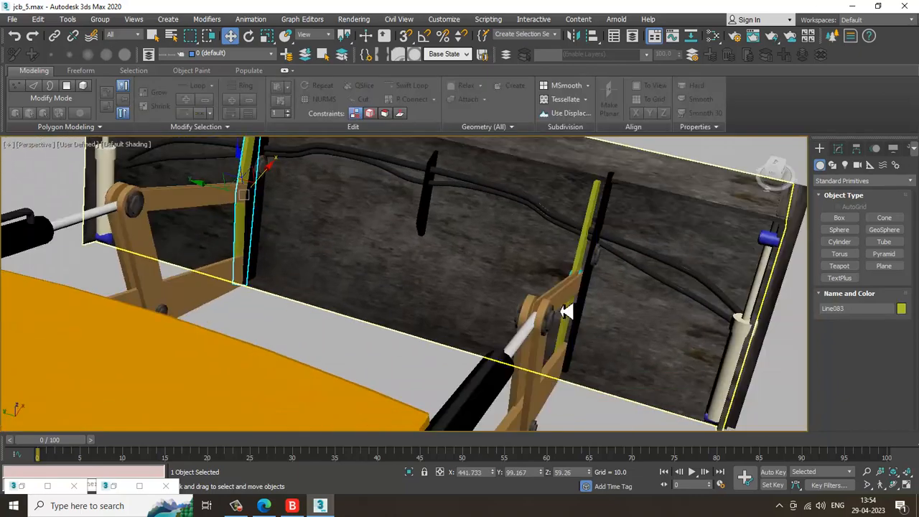
ctrl+click(583, 255)
scroll(592, 269, down, 2)
alt+middle_drag(598, 270, 529, 294)
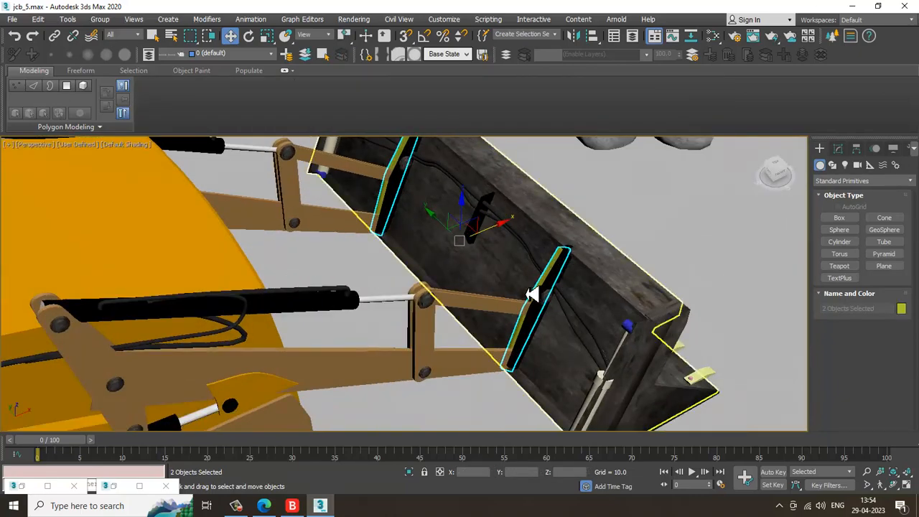
key(m)
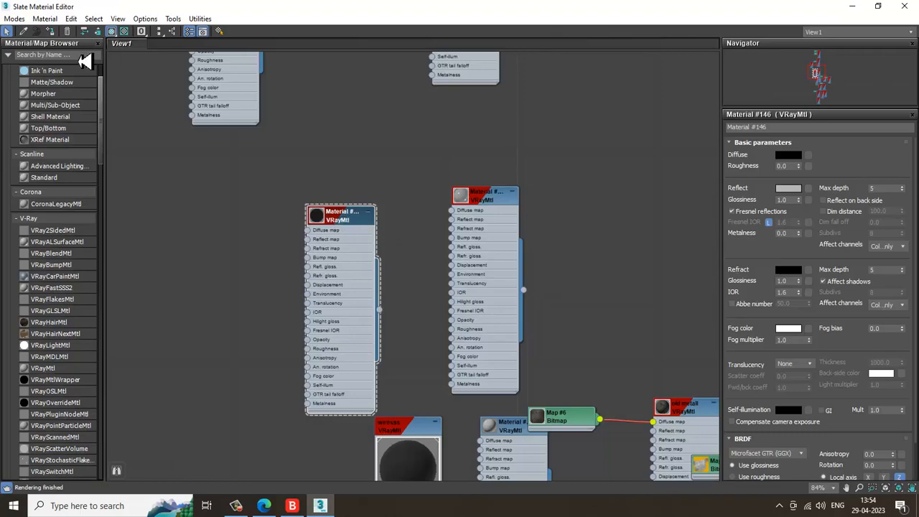
click(853, 7)
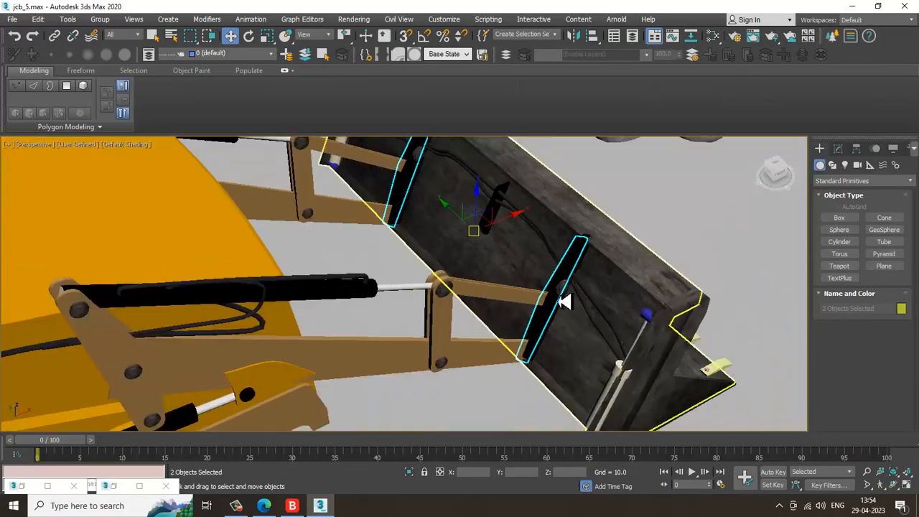
Select the hydraulic ram on the bucket's side, pick its polygons in Polygon mode and open the material editor
alt+middle_drag(559, 301, 550, 322)
click(546, 316)
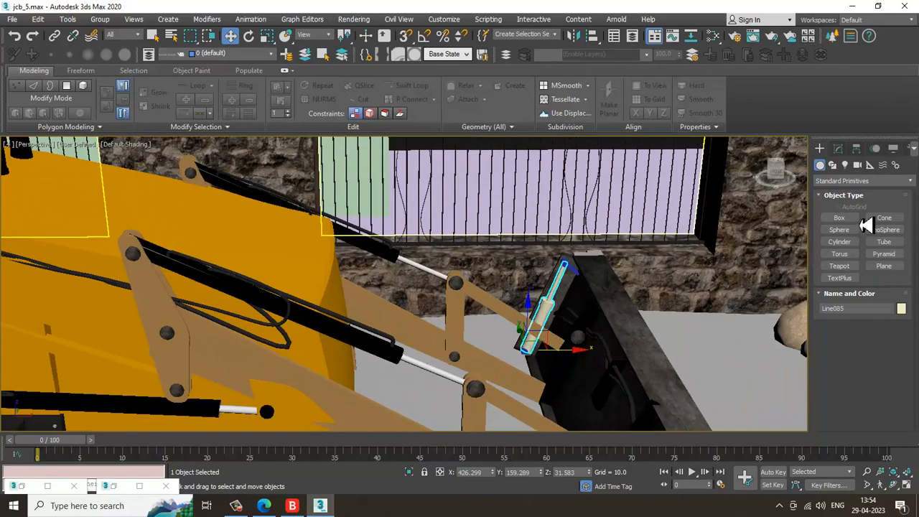
click(837, 148)
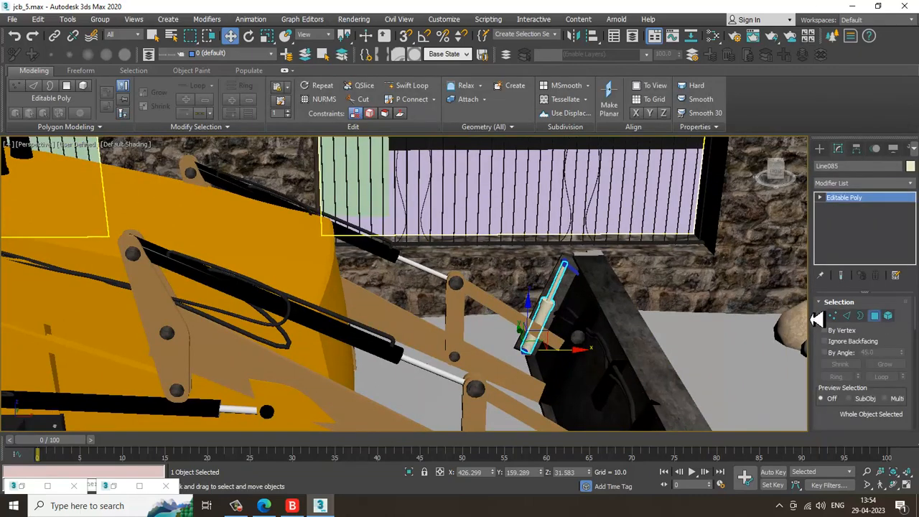
drag(495, 300, 589, 386)
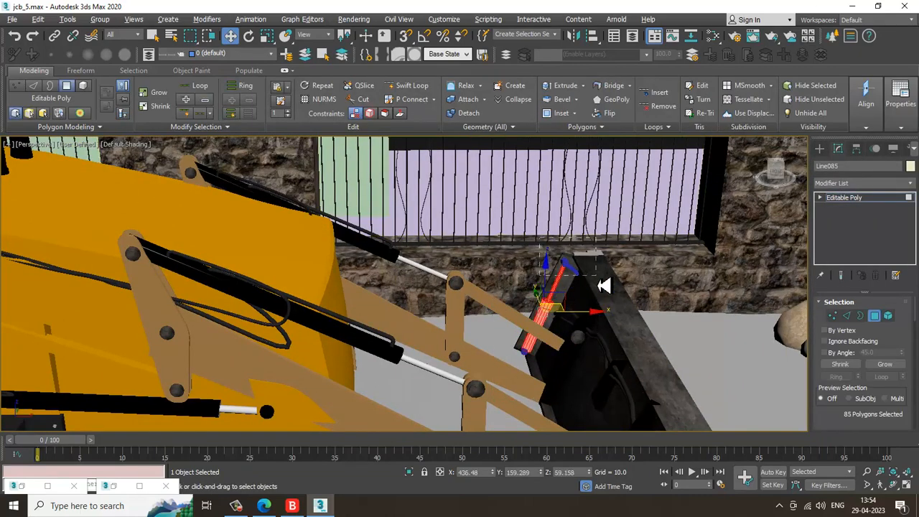
alt+drag(601, 286, 600, 288)
alt+middle_drag(600, 287, 598, 281)
scroll(593, 277, up, 4)
key(m)
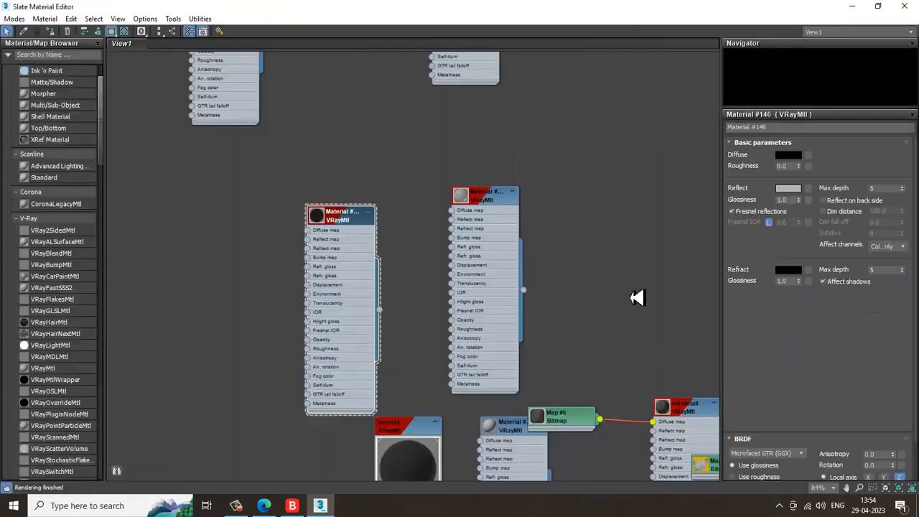
Browse the material nodes in the Slate Material Editor
middle_drag(570, 375, 483, 138)
middle_drag(554, 344, 503, 123)
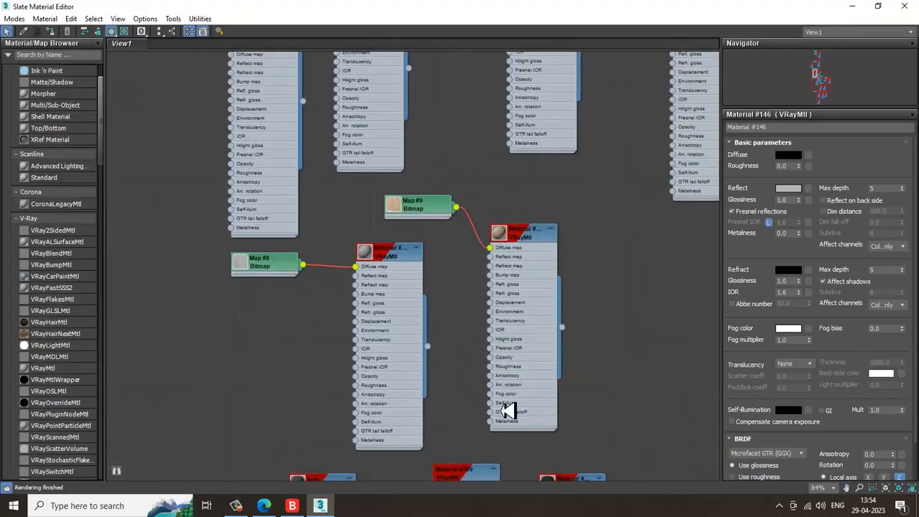
middle_drag(510, 413, 479, 228)
click(560, 315)
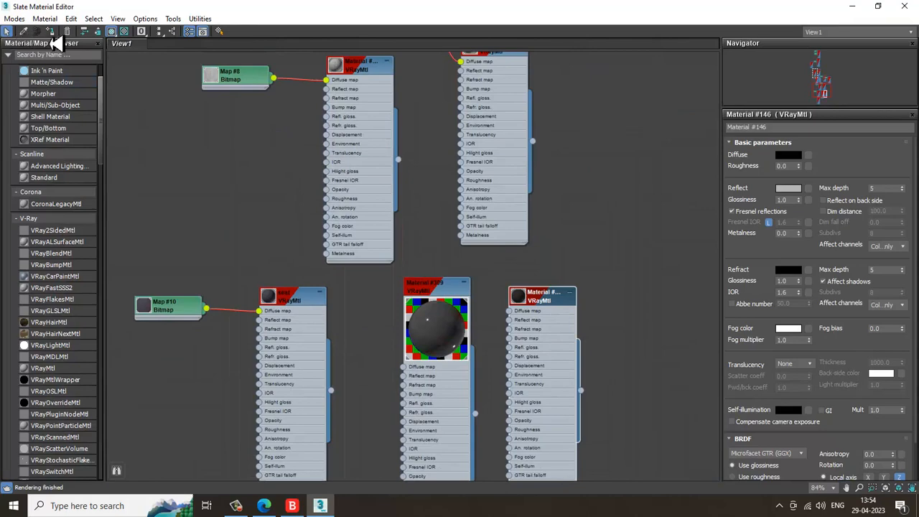
click(879, 7)
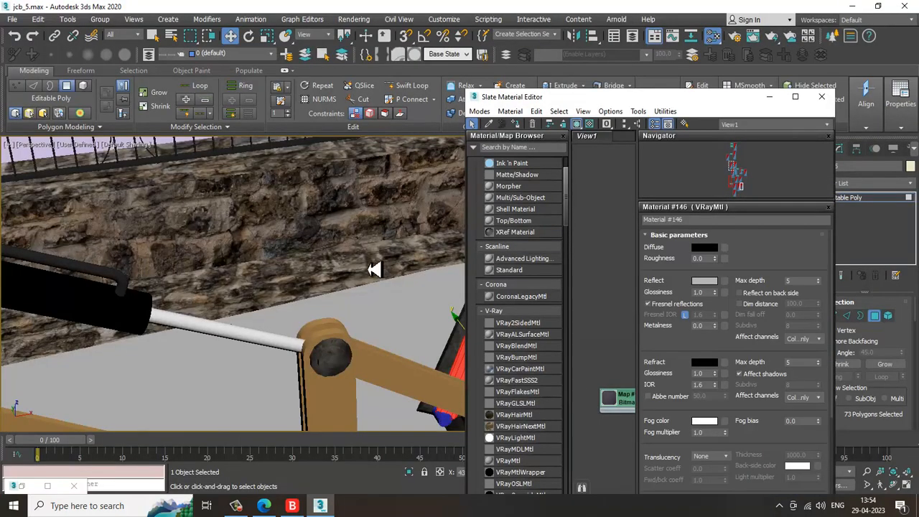
scroll(346, 268, down, 4)
scroll(254, 239, up, 2)
alt+middle_drag(346, 267, 313, 206)
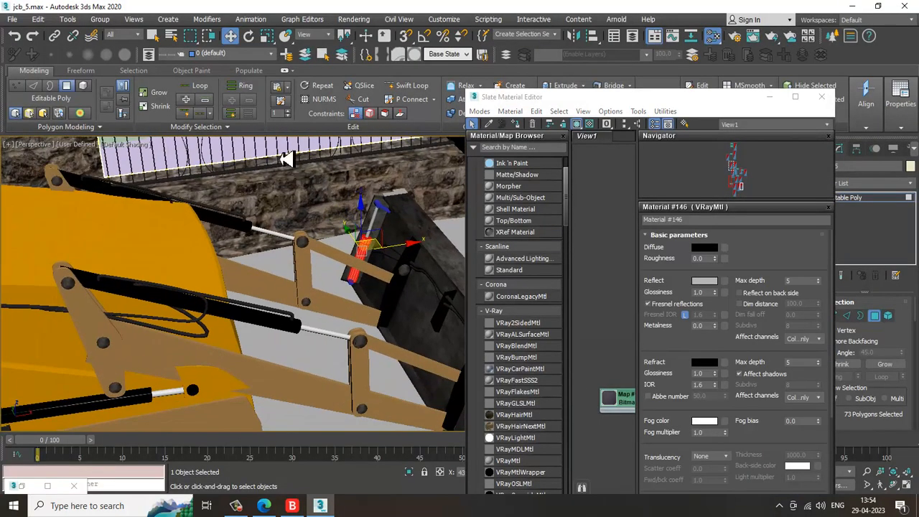
click(288, 160)
scroll(347, 222, up, 3)
alt+middle_drag(386, 220, 287, 279)
scroll(311, 261, down, 2)
scroll(331, 252, up, 2)
key(ctrl+z)
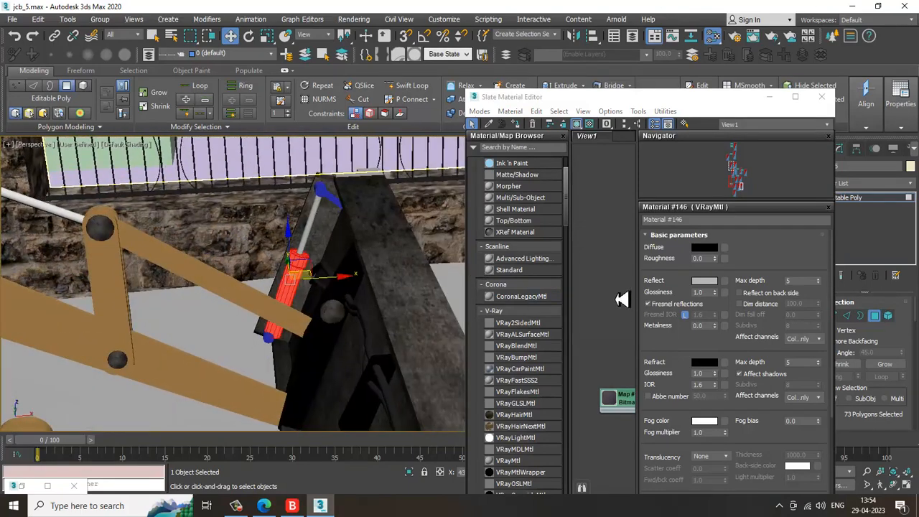
Browse the material nodes again in the enlarged material editor
click(795, 97)
middle_drag(372, 281, 406, 431)
middle_drag(287, 165, 333, 441)
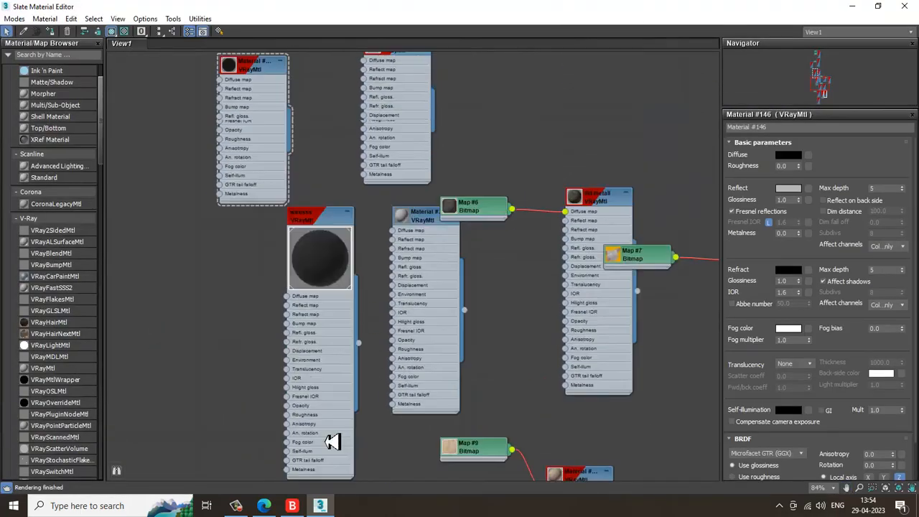
middle_drag(329, 189, 363, 393)
middle_drag(261, 194, 320, 285)
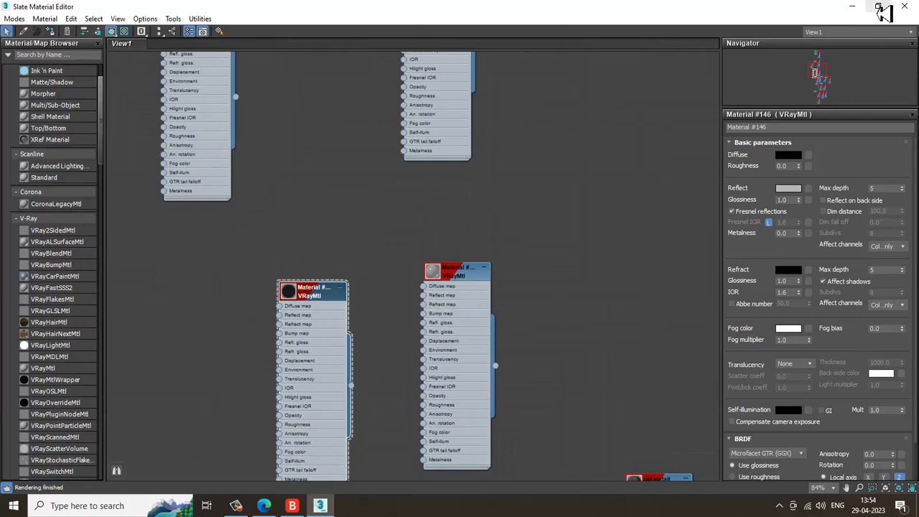
click(881, 10)
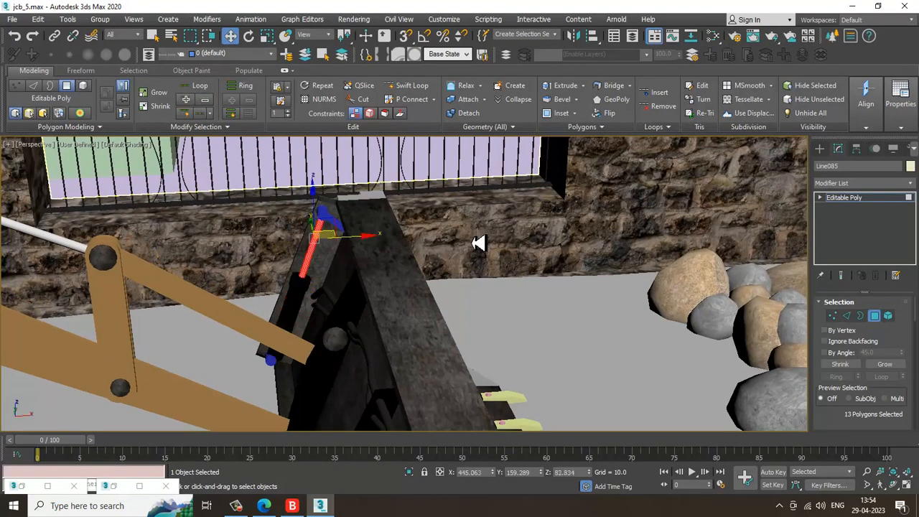
key(m)
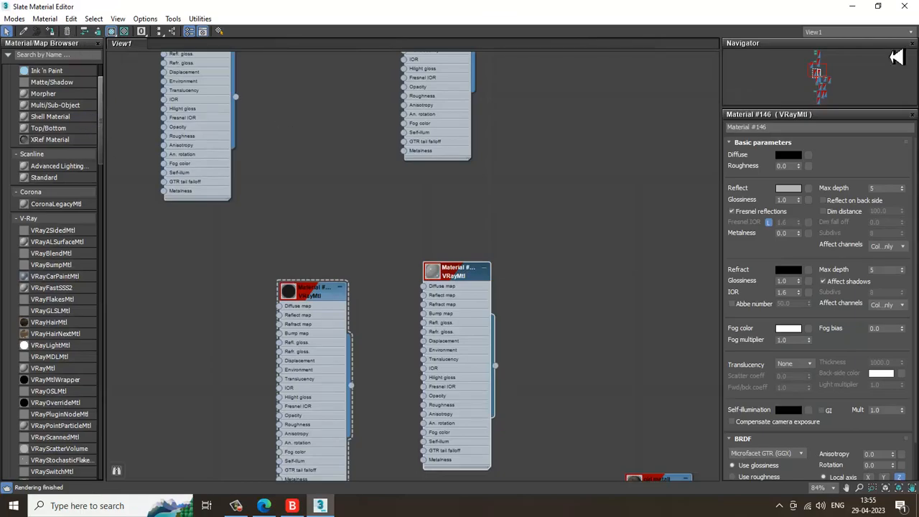
click(853, 7)
Leave polygon mode and select the bucket-side hydraulic ram as a whole object
scroll(518, 268, down, 5)
click(471, 184)
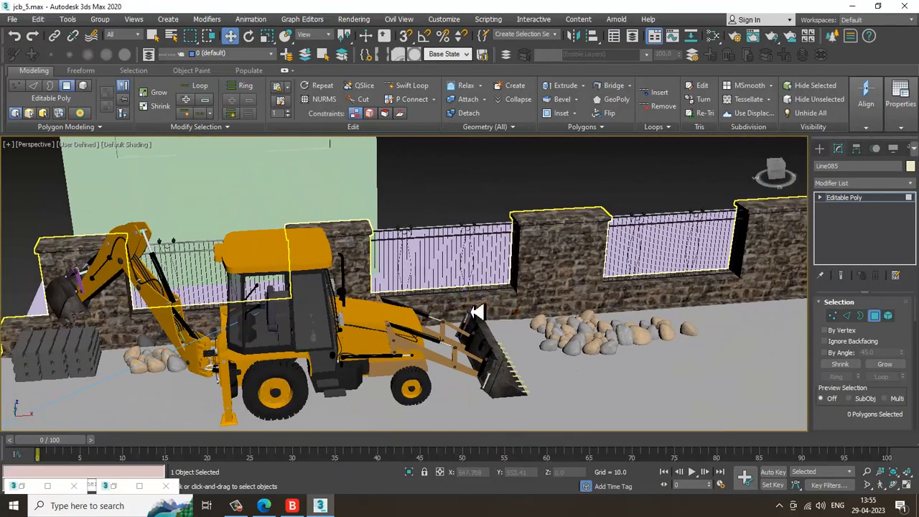
scroll(476, 313, up, 5)
alt+middle_drag(476, 312, 490, 326)
scroll(482, 285, up, 5)
scroll(482, 285, down, 3)
alt+middle_drag(482, 285, 447, 244)
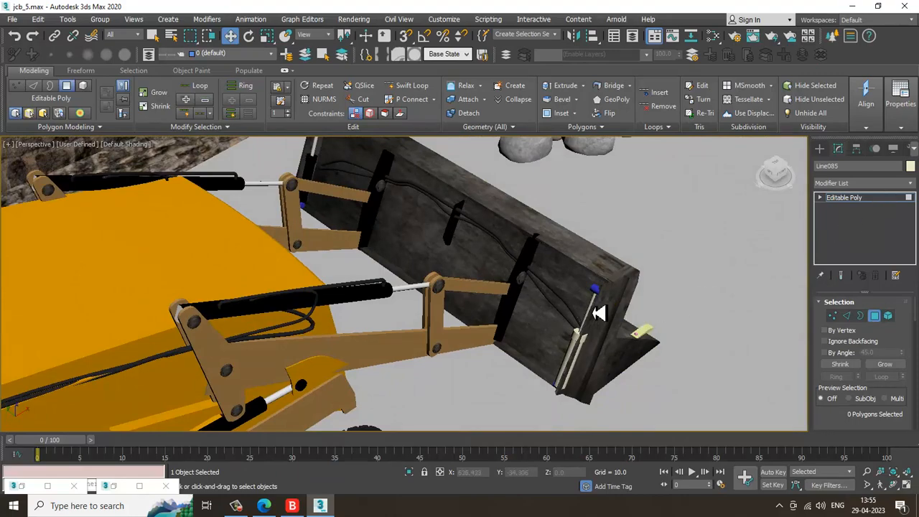
click(864, 199)
middle_drag(316, 149, 355, 258)
scroll(357, 260, up, 4)
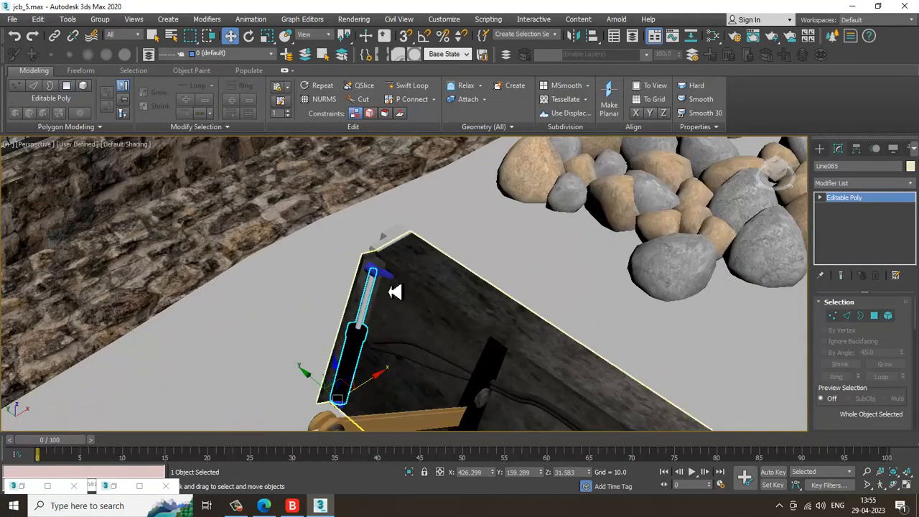
Select the blue end cap at the bottom of the ram and open the material editor
click(388, 283)
middle_drag(397, 312, 424, 220)
scroll(371, 287, up, 5)
alt+middle_drag(371, 290, 334, 405)
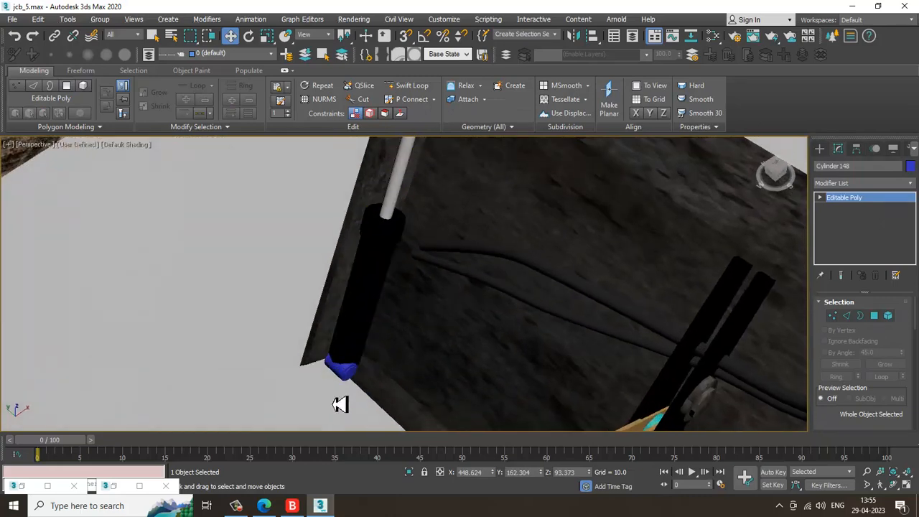
ctrl+click(350, 375)
scroll(463, 283, down, 3)
key(m)
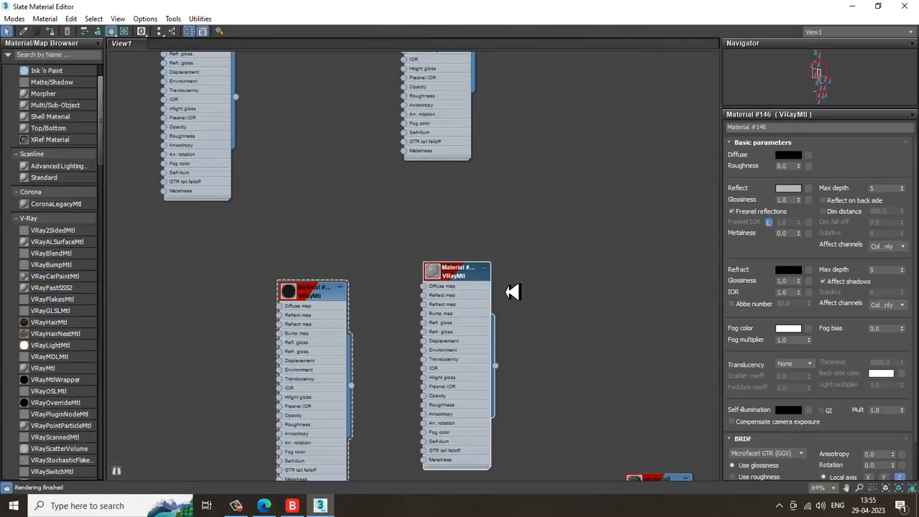
Close the material editor and delete the blue end cap at the bottom of the bucket-side ram sleeve
scroll(352, 224, down, 1)
middle_drag(330, 196, 361, 281)
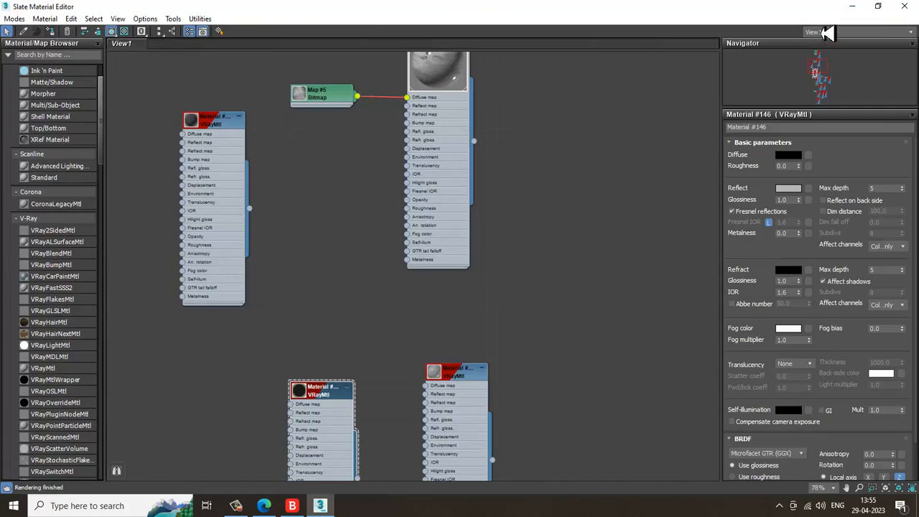
click(855, 8)
scroll(509, 309, down, 2)
middle_drag(509, 309, 460, 258)
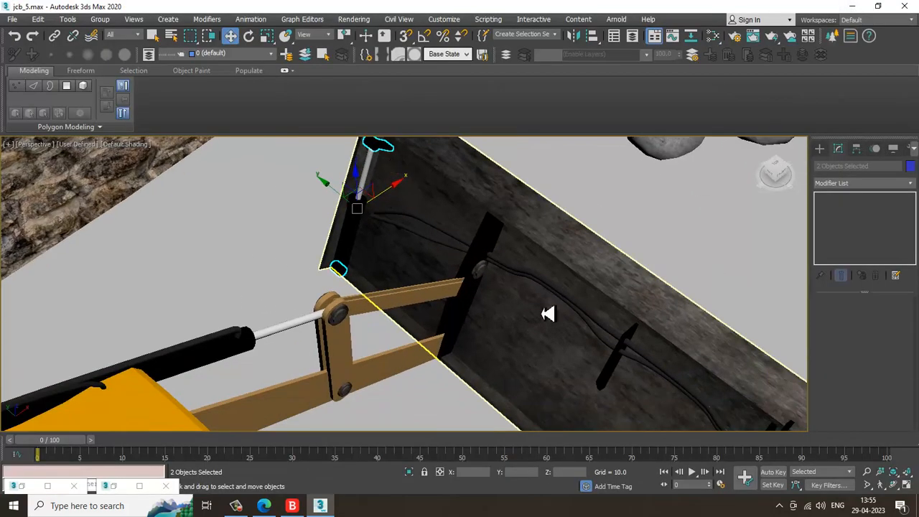
scroll(484, 267, down, 2)
middle_drag(617, 359, 508, 271)
scroll(599, 355, up, 2)
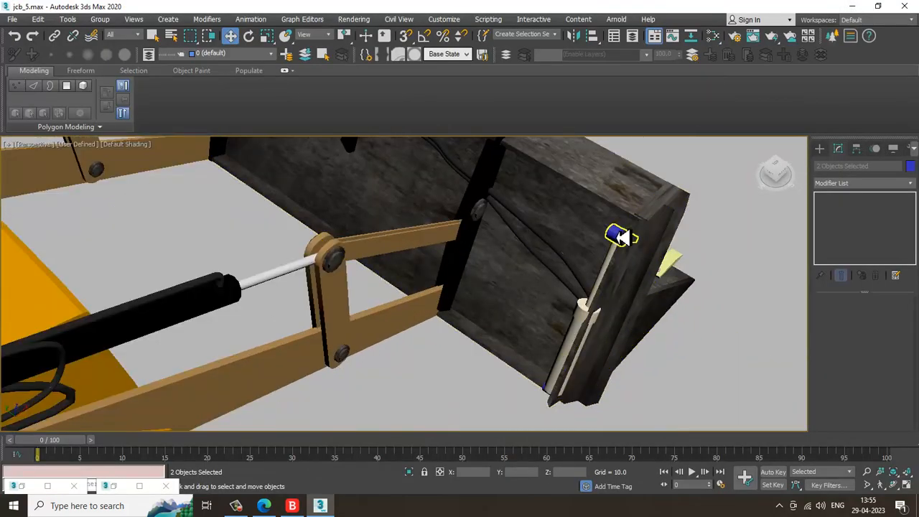
click(581, 344)
alt+middle_drag(580, 390, 614, 427)
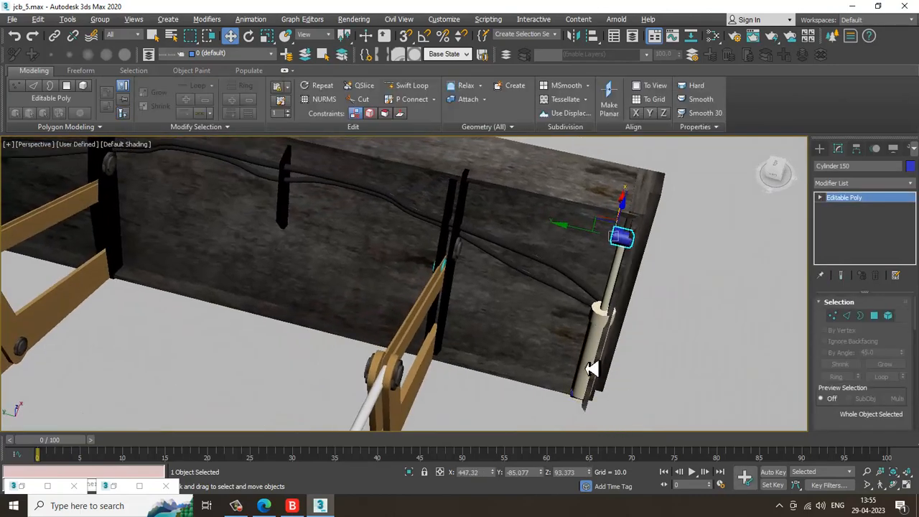
alt+middle_drag(593, 368, 578, 279)
scroll(564, 320, up, 2)
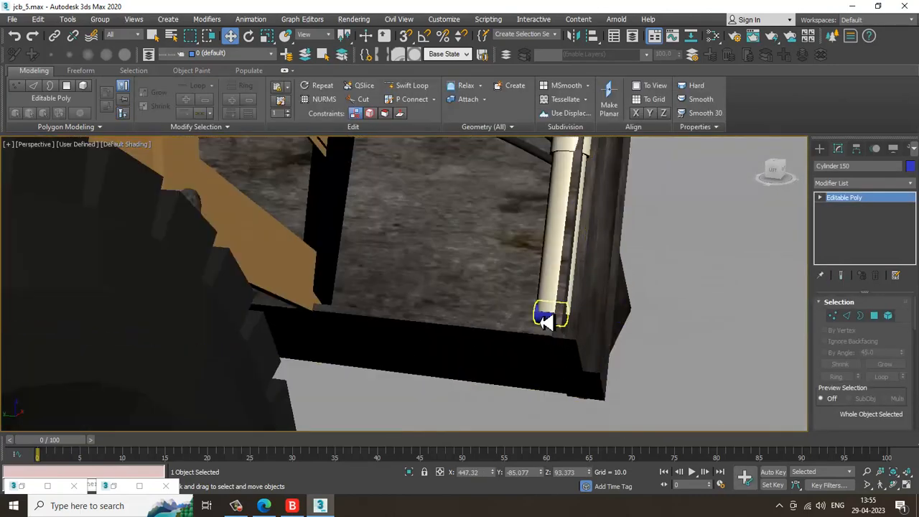
ctrl+click(546, 319)
scroll(533, 322, down, 3)
key(Delete)
scroll(413, 244, down, 2)
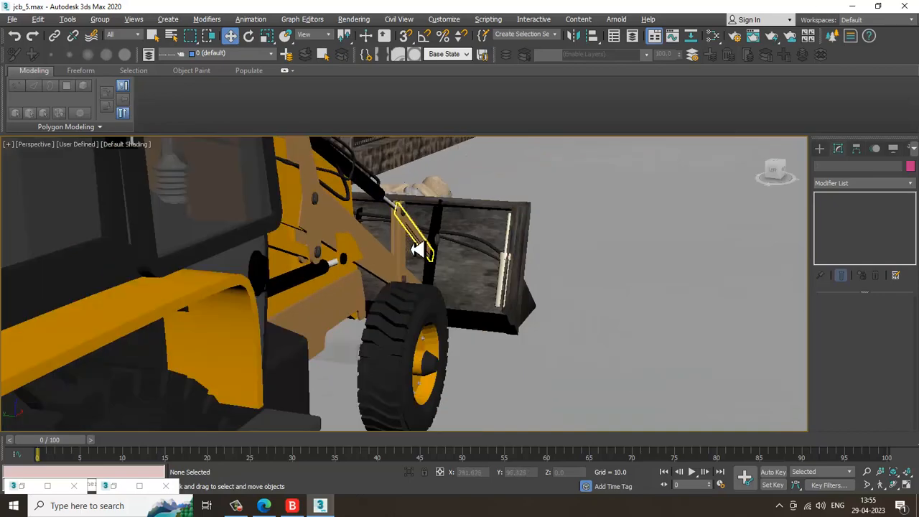
Delete the beige sleeve standing beside the ram at the bucket's end
alt+middle_drag(418, 248, 328, 287)
scroll(189, 196, up, 3)
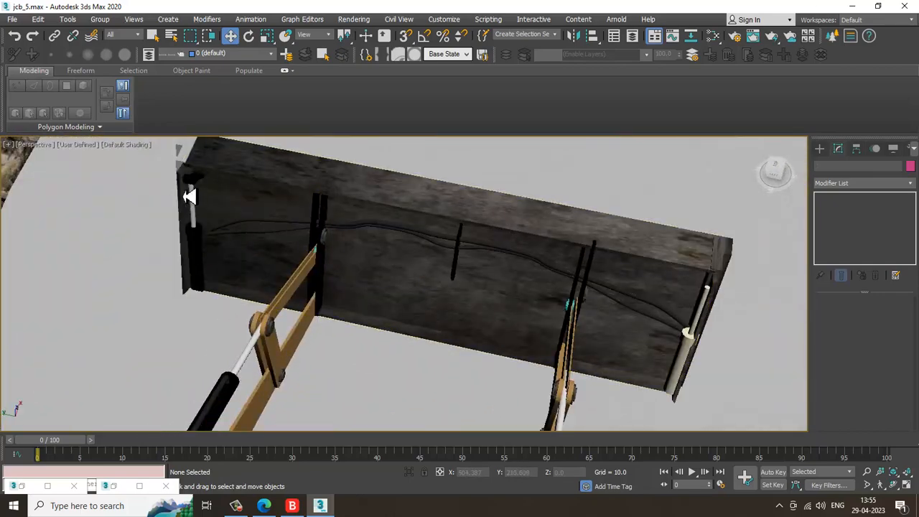
click(191, 182)
ctrl+click(199, 240)
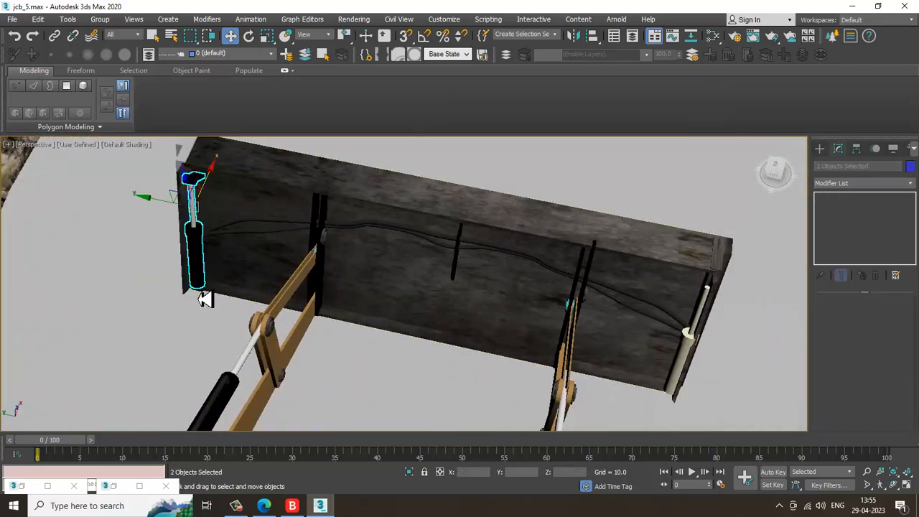
alt+middle_drag(205, 300, 201, 330)
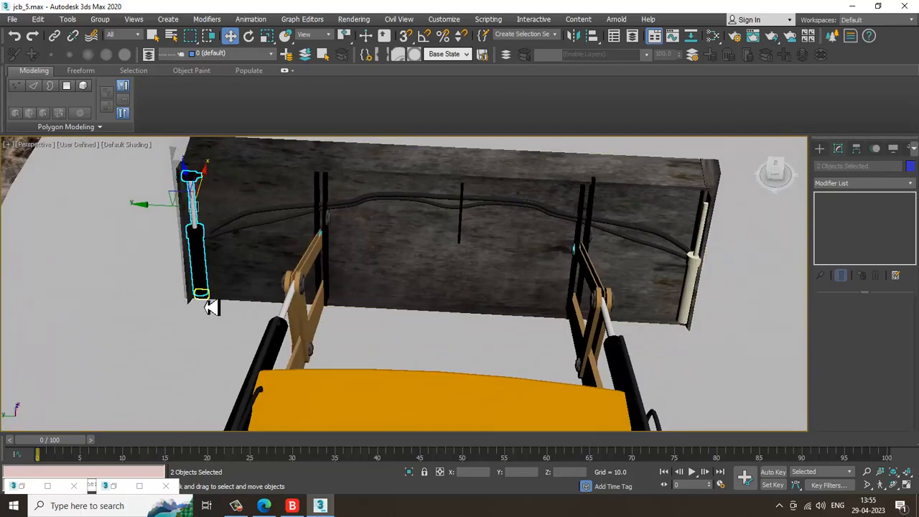
mouse_move(165, 248)
shift+mouse_down()
mouse_move(381, 265)
mouse_move(642, 269)
mouse_move(621, 277)
shift+mouse_up()
click(462, 302)
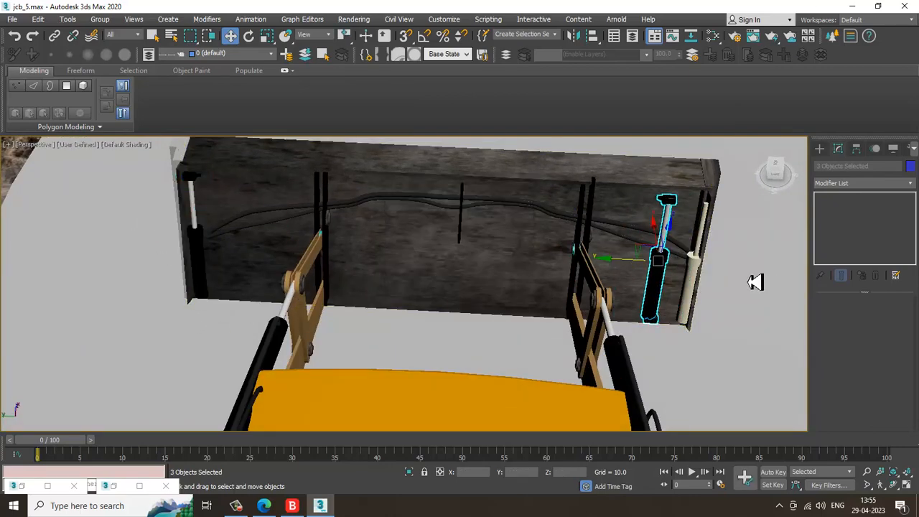
click(700, 275)
key(Delete)
scroll(692, 313, up, 3)
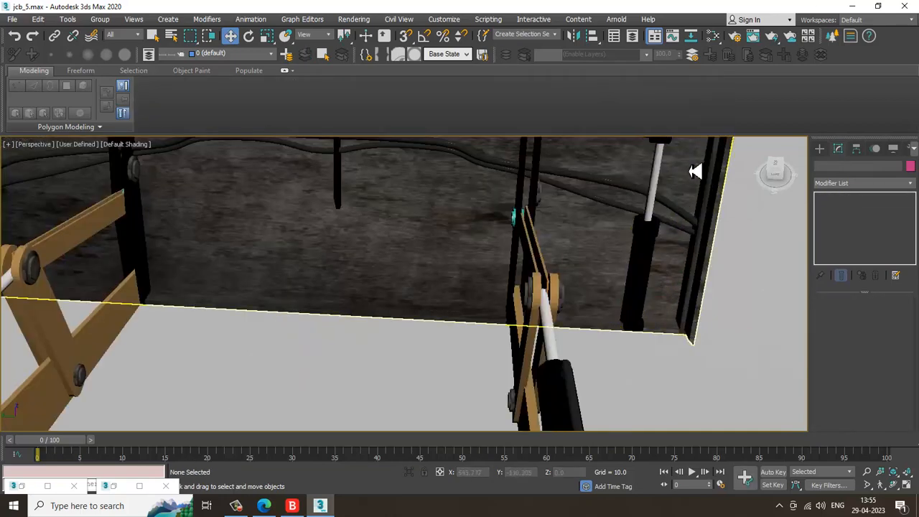
middle_drag(696, 173, 695, 188)
click(662, 197)
ctrl+click(656, 152)
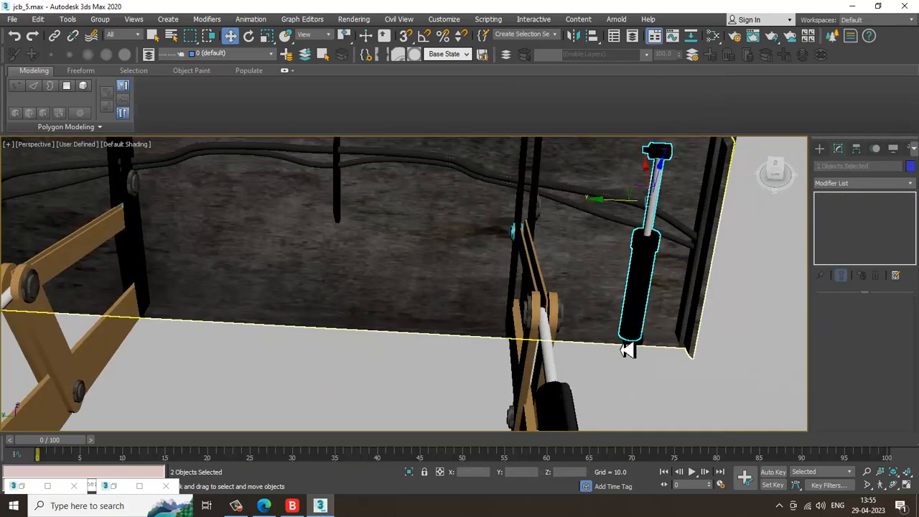
ctrl+click(636, 344)
drag(611, 253, 665, 263)
alt+middle_drag(767, 308, 576, 376)
scroll(693, 255, down, 3)
scroll(567, 379, up, 3)
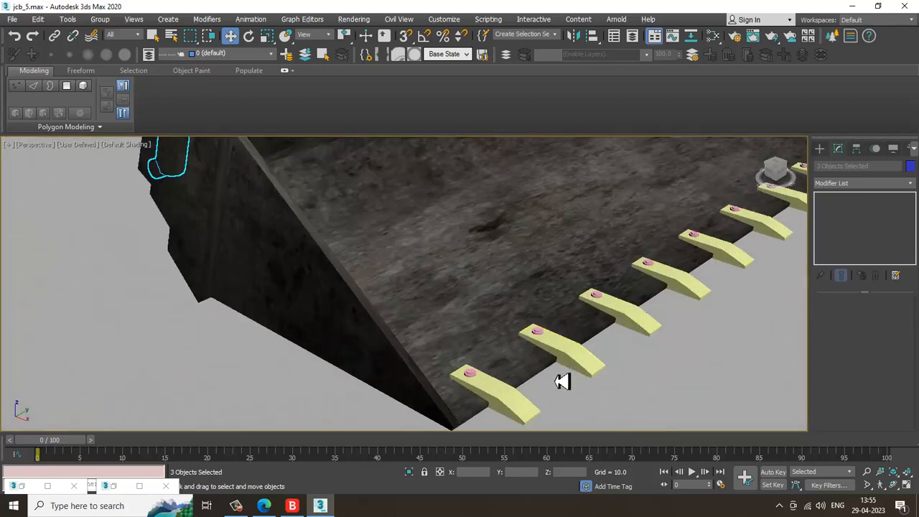
Select all the teeth along the bucket's cutting edge and open the material editor
click(520, 404)
ctrl+click(576, 357)
ctrl+click(698, 295)
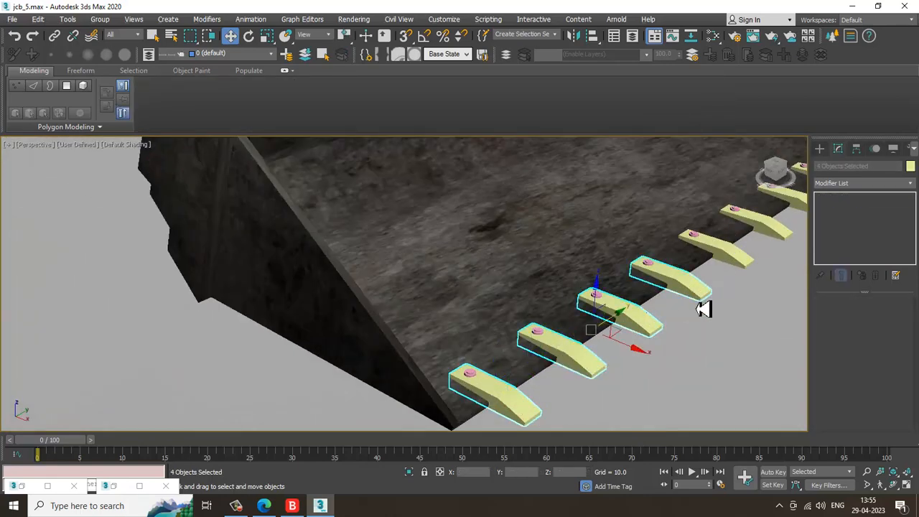
scroll(644, 308, down, 2)
ctrl+click(717, 253)
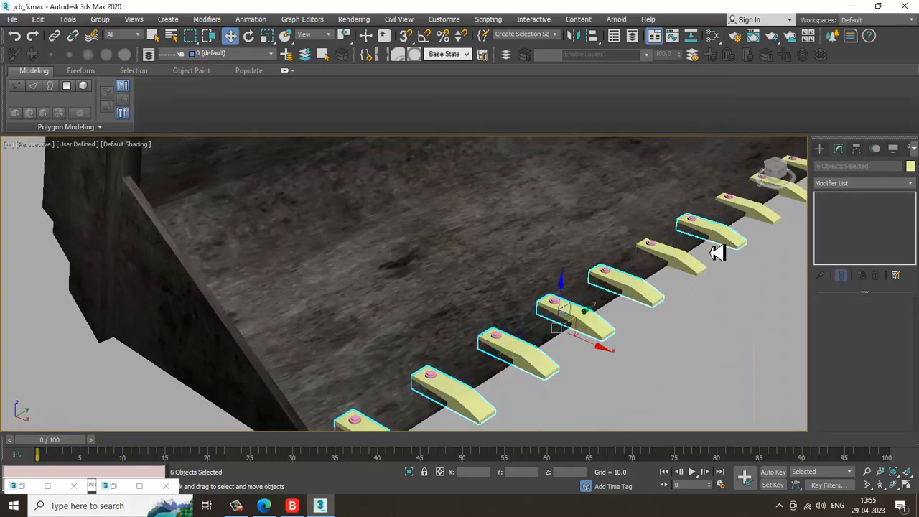
middle_drag(698, 266, 603, 312)
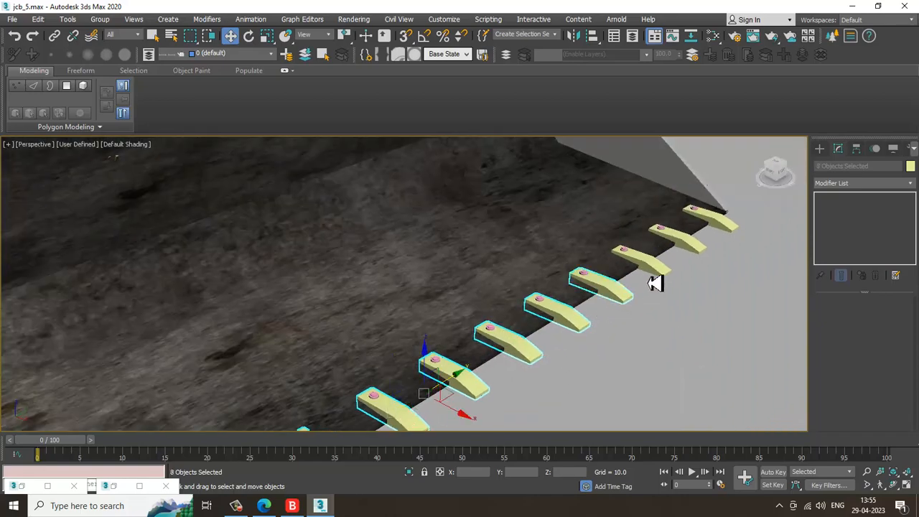
ctrl+click(695, 248)
ctrl+click(734, 235)
scroll(513, 293, down, 5)
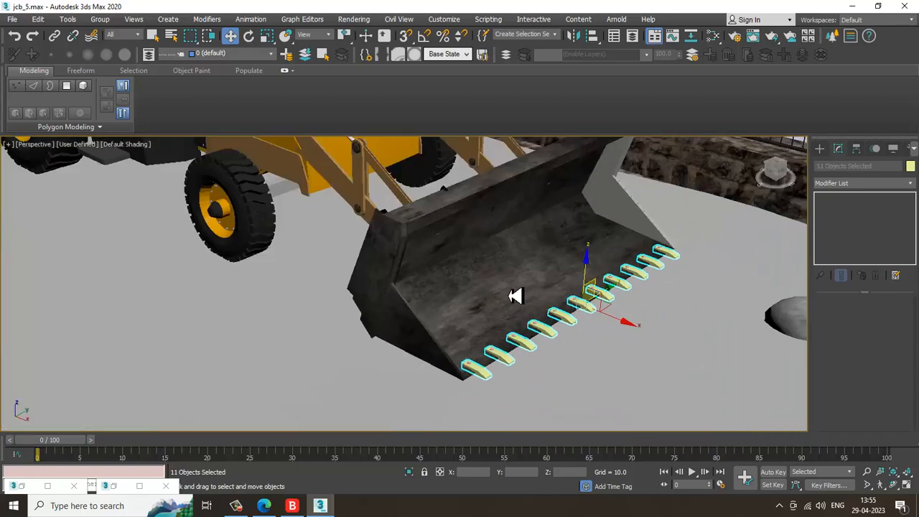
scroll(574, 302, up, 6)
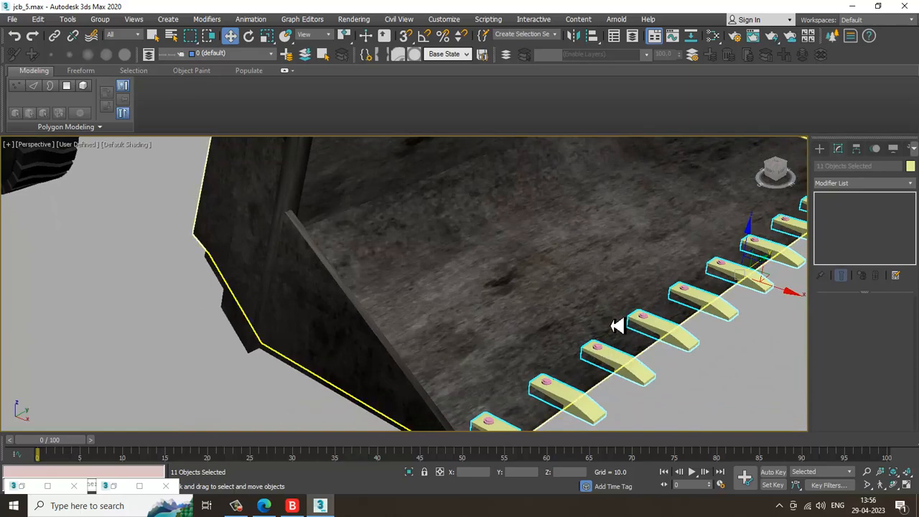
middle_drag(530, 362, 504, 302)
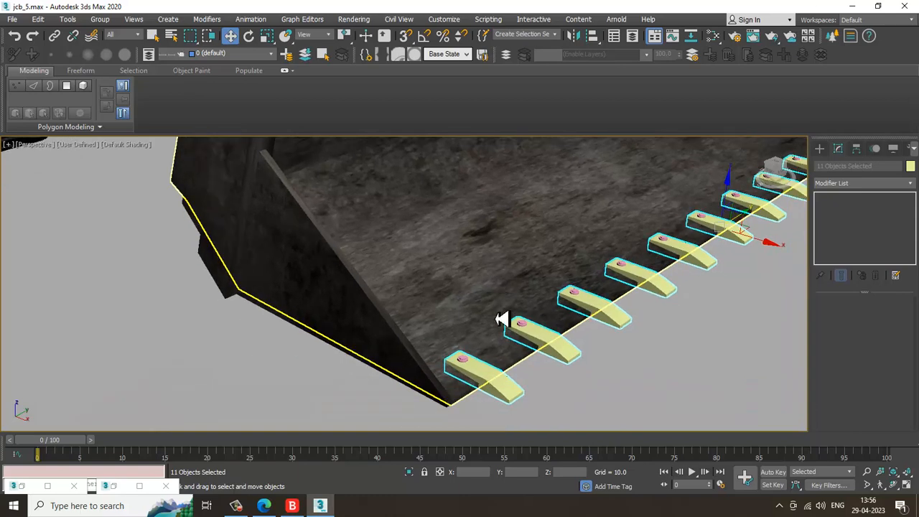
ctrl+click(464, 363)
ctrl+click(543, 327)
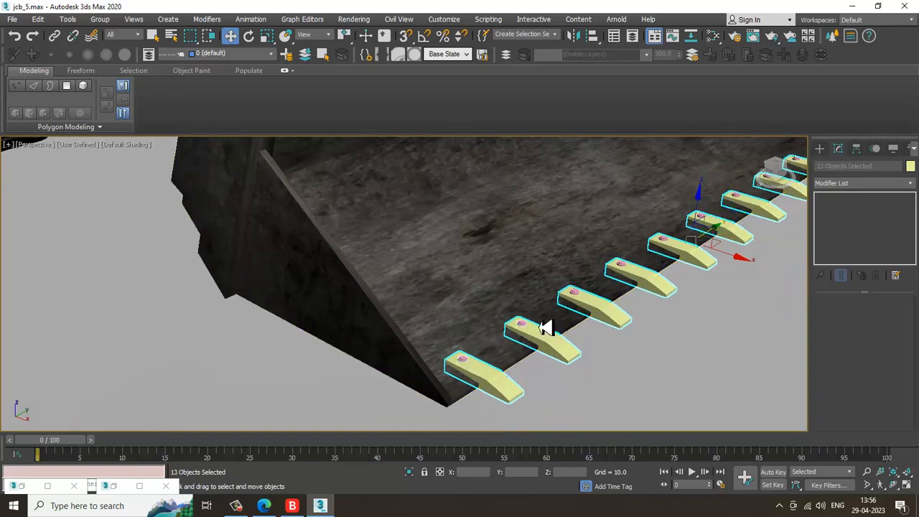
ctrl+click(624, 270)
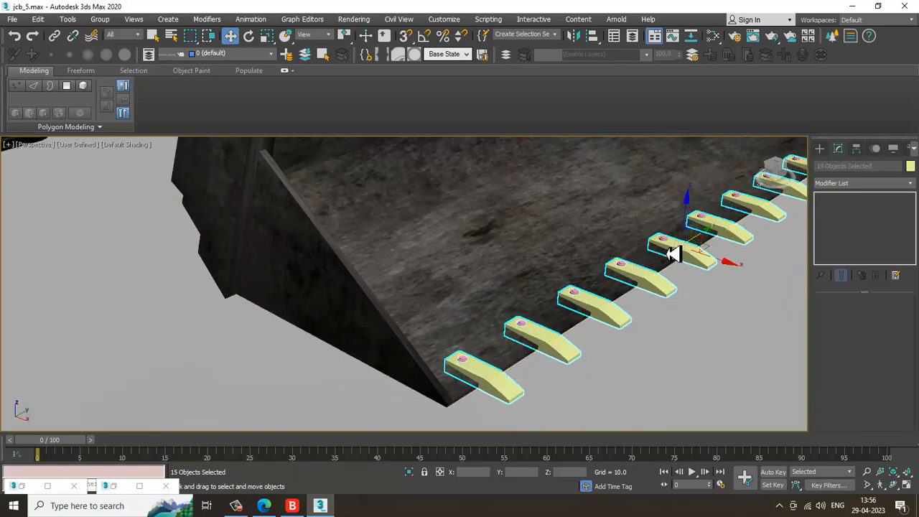
alt+middle_drag(675, 247, 655, 275)
ctrl+click(649, 257)
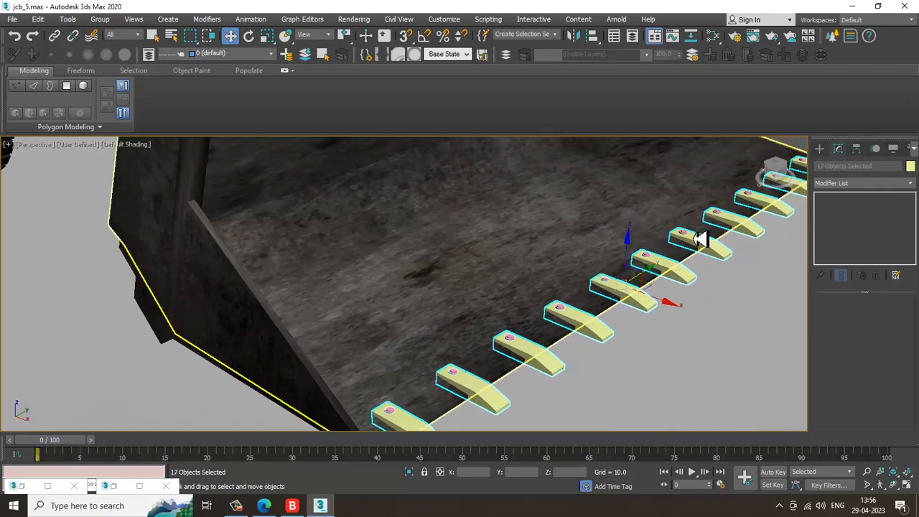
ctrl+click(684, 235)
ctrl+click(754, 201)
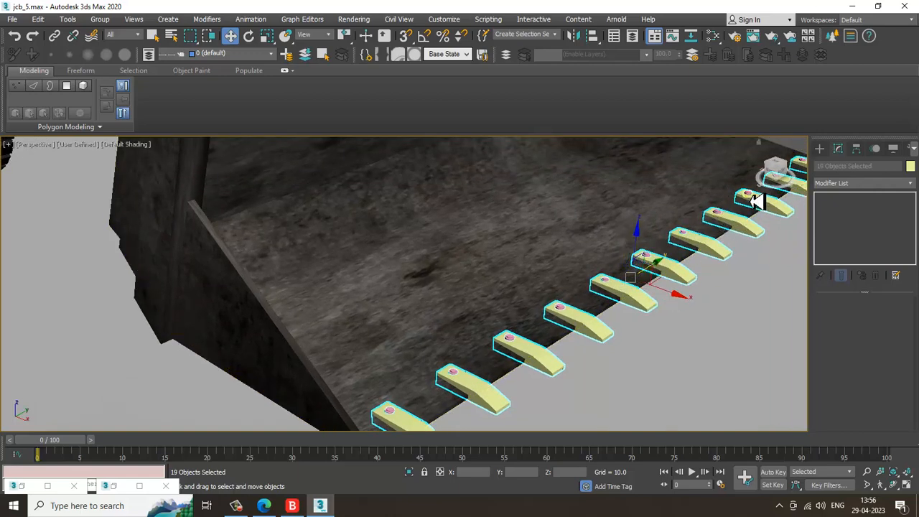
alt+middle_drag(766, 202, 619, 319)
ctrl+click(713, 242)
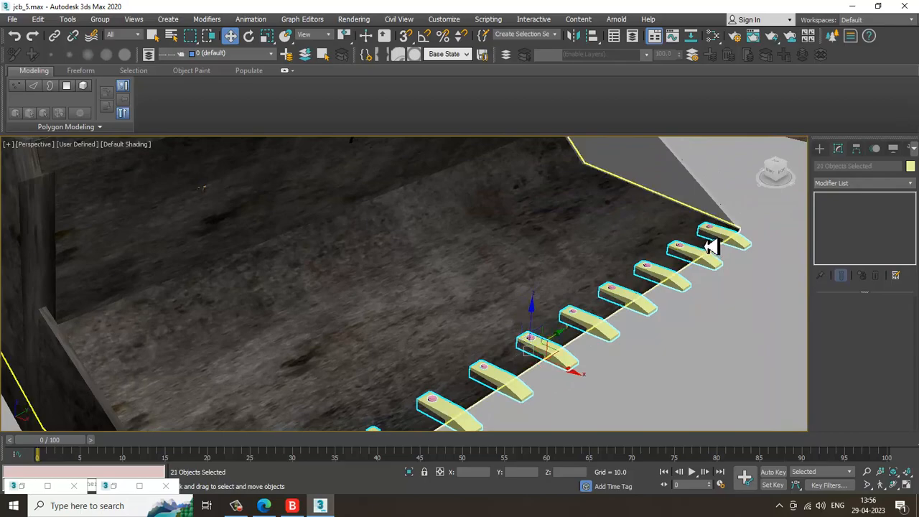
ctrl+click(712, 232)
scroll(552, 216, down, 6)
middle_drag(553, 215, 594, 288)
scroll(626, 301, up, 3)
key(m)
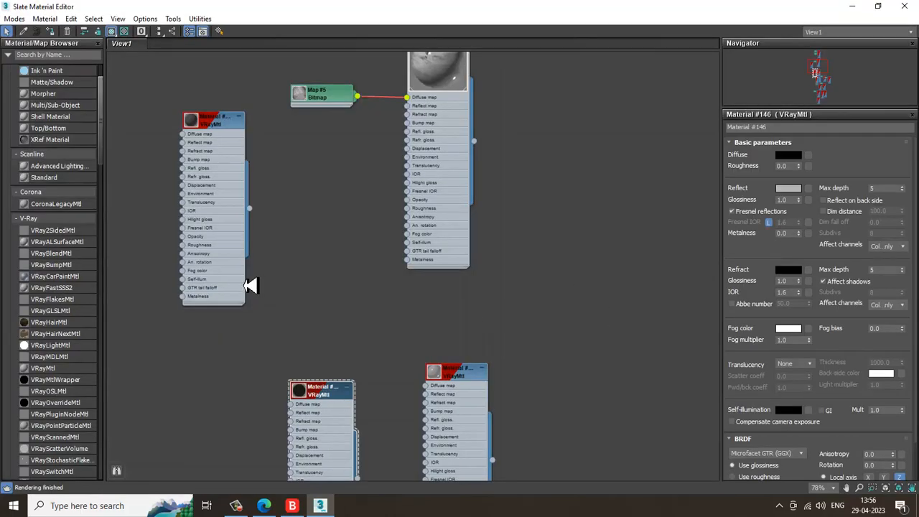
Browse the material nodes, open Material #310's parameters, and close the editor
middle_drag(376, 380, 279, 206)
middle_drag(451, 196, 506, 285)
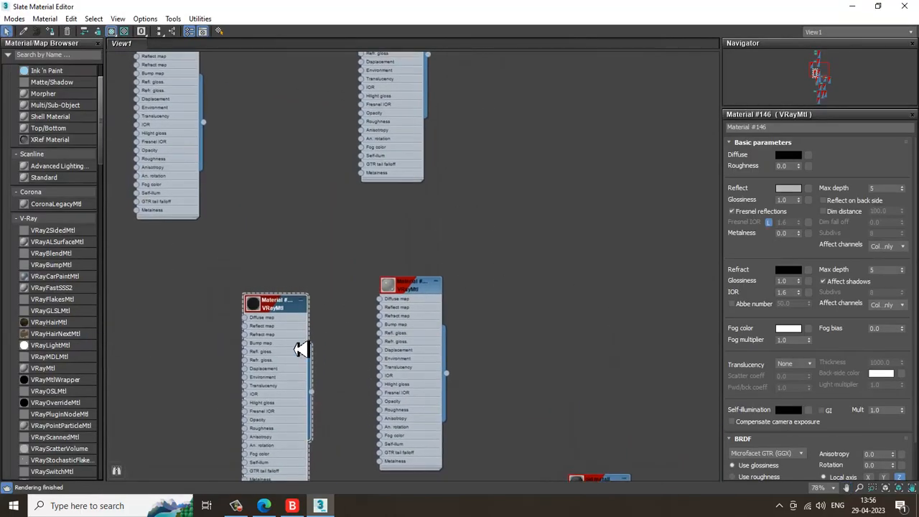
middle_drag(522, 368, 532, 167)
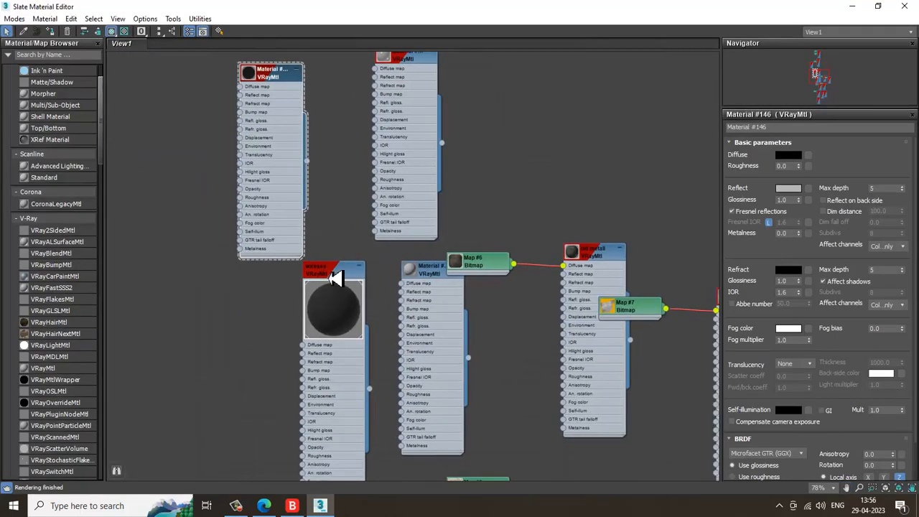
middle_drag(403, 320, 388, 72)
middle_drag(589, 329, 546, 137)
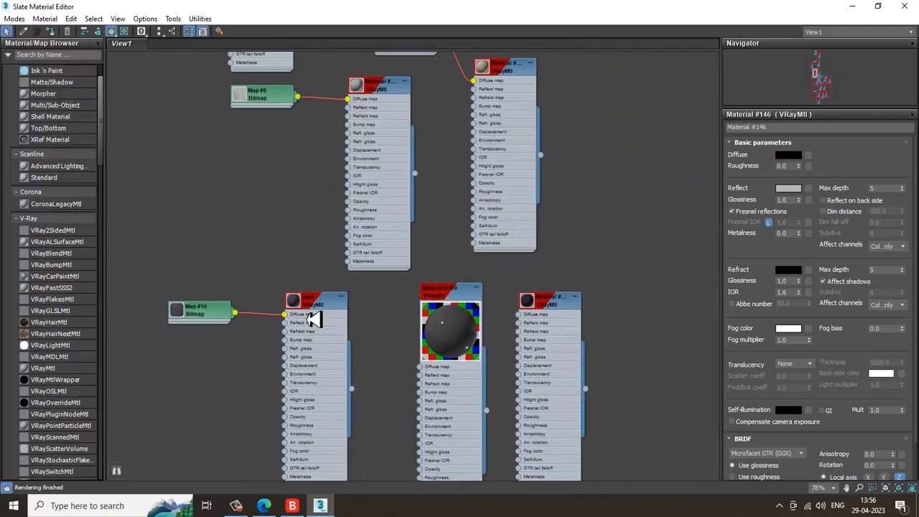
double_click(549, 308)
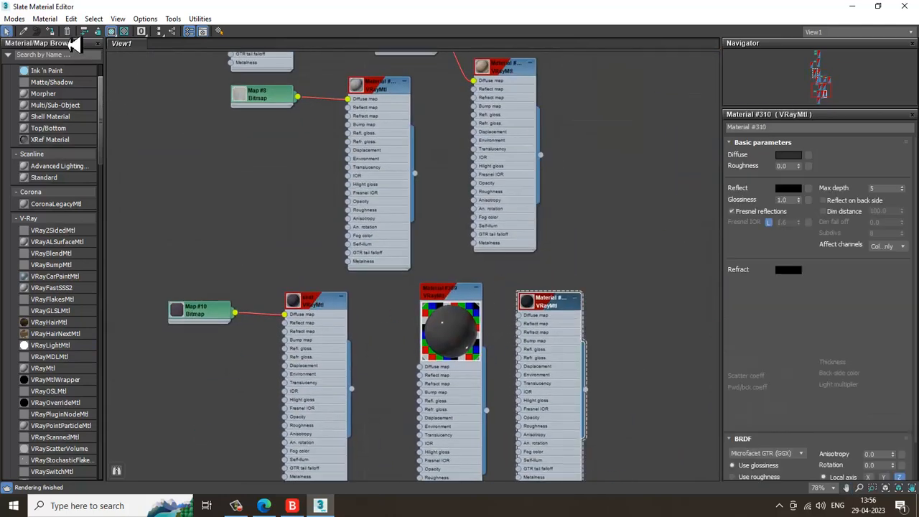
click(849, 9)
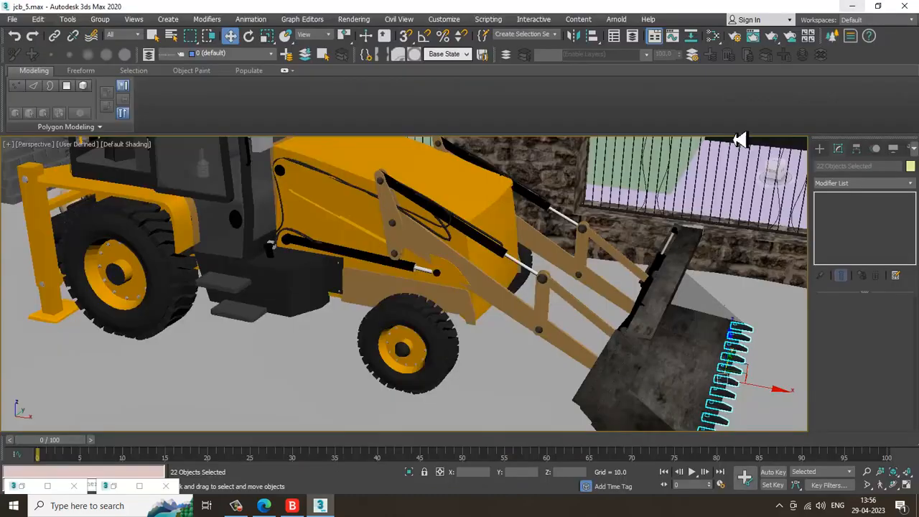
Select two of the switch buttons on the cabin's control panel and open the material editor
scroll(740, 139, down, 5)
middle_drag(741, 140, 608, 248)
click(694, 171)
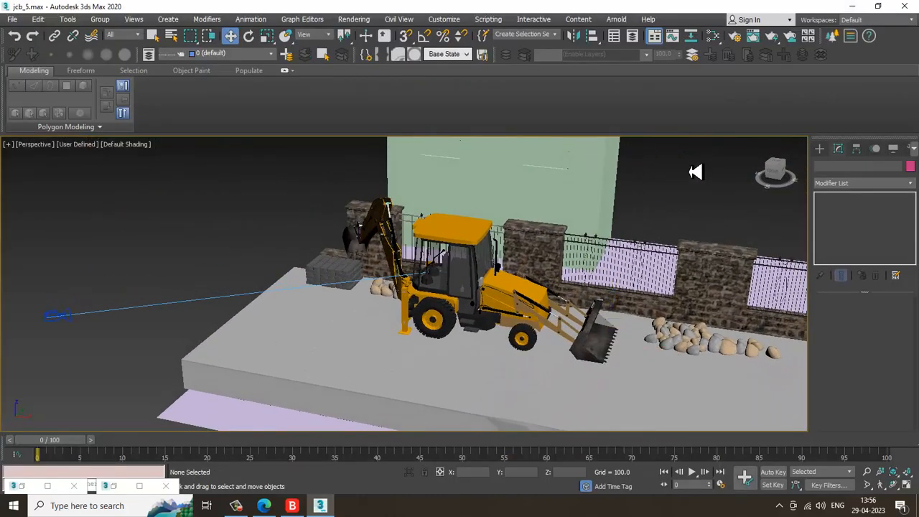
scroll(468, 263, up, 3)
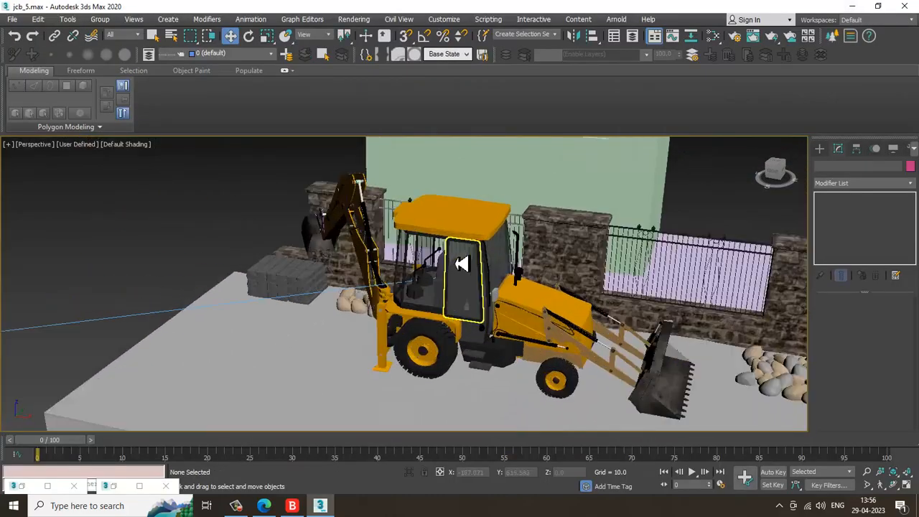
scroll(493, 298, up, 3)
scroll(574, 242, up, 3)
middle_drag(537, 246, 310, 252)
scroll(460, 252, up, 3)
scroll(310, 252, up, 4)
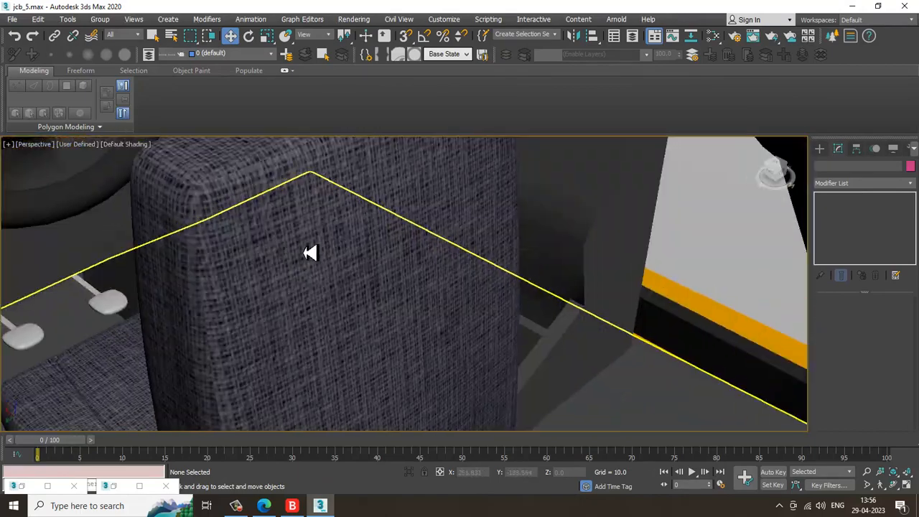
scroll(425, 245, up, 2)
alt+middle_drag(425, 245, 429, 222)
scroll(424, 226, up, 3)
middle_drag(363, 235, 385, 332)
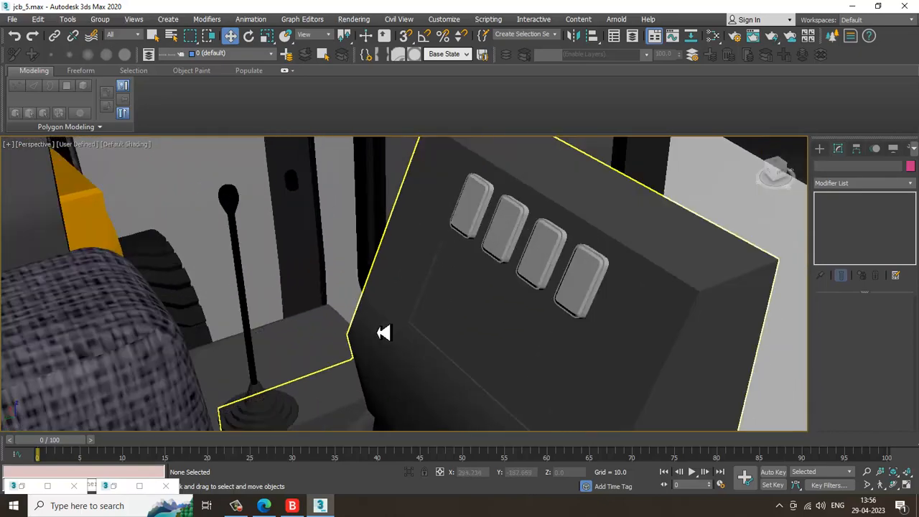
click(475, 214)
ctrl+click(550, 260)
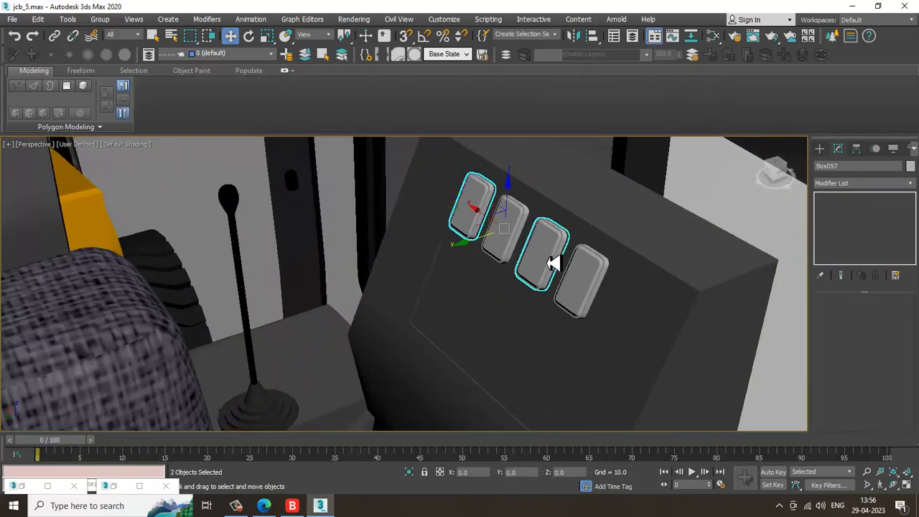
key(m)
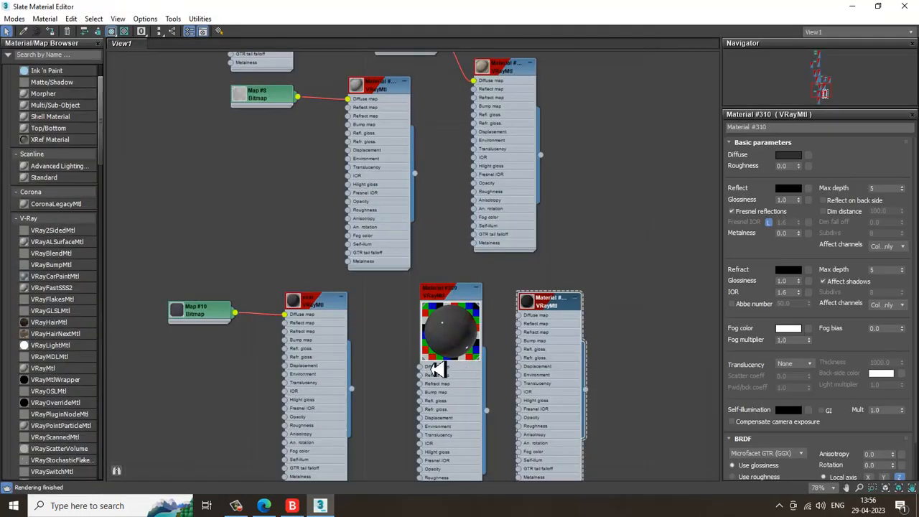
Add a new VRayMtl named buttons with a blue diffuse colour
middle_drag(329, 397, 111, 371)
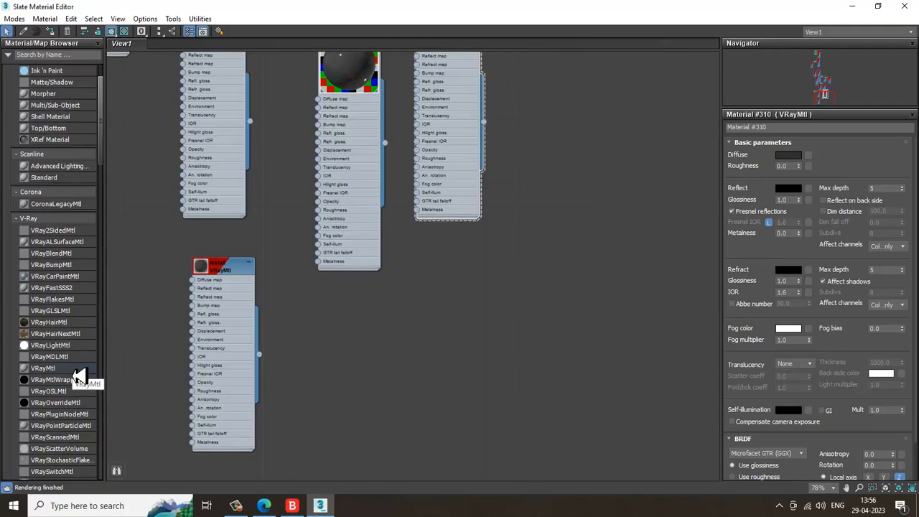
drag(76, 374, 424, 295)
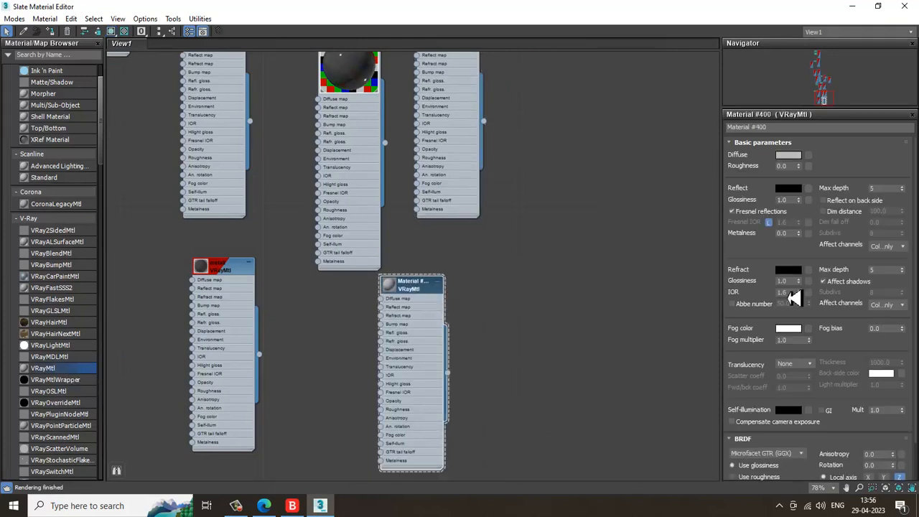
click(788, 156)
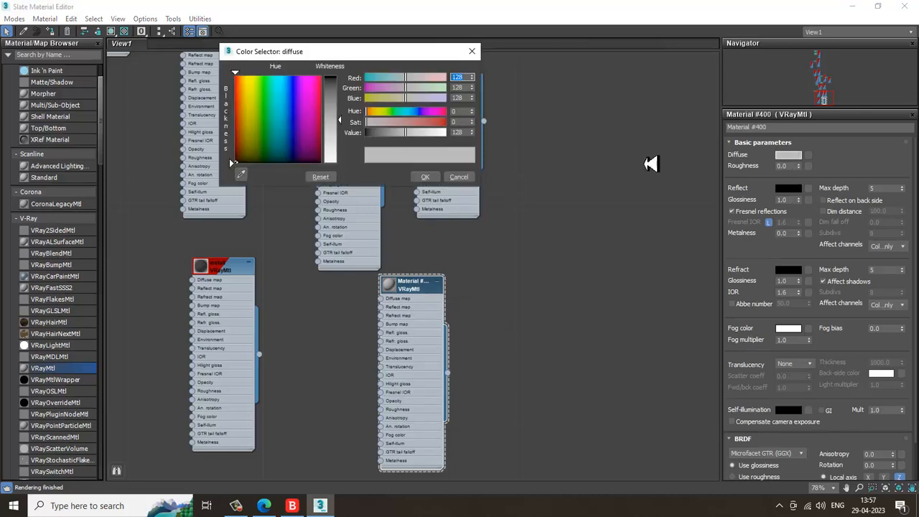
drag(335, 112, 328, 88)
click(288, 85)
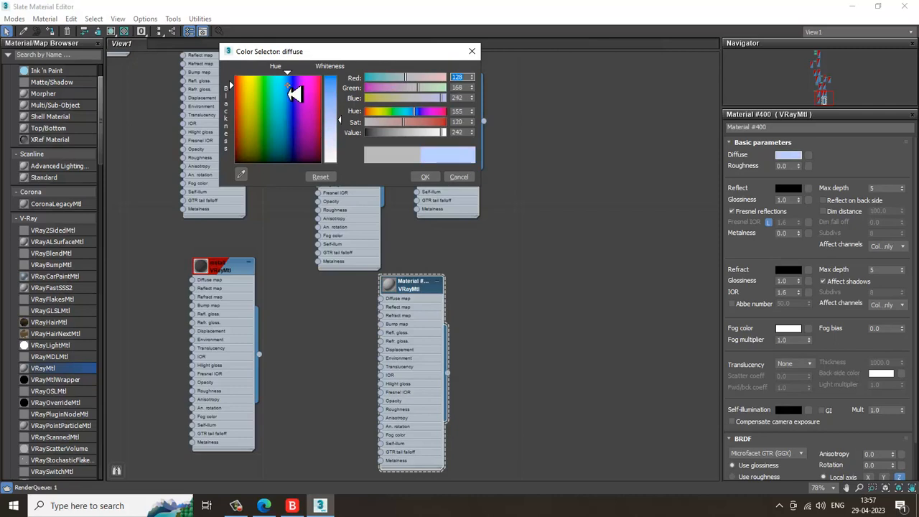
drag(334, 119, 336, 77)
click(423, 178)
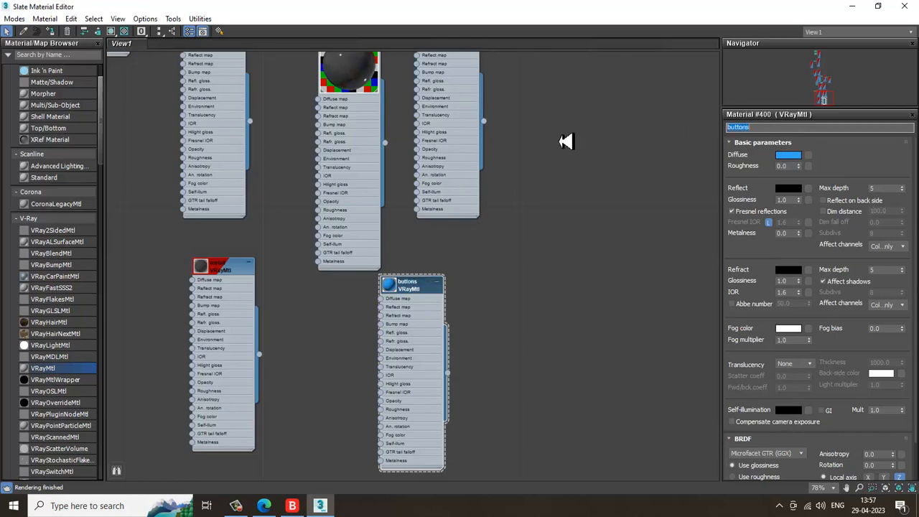
Close the editor, select the remaining grey switch and reopen the material editor
click(852, 6)
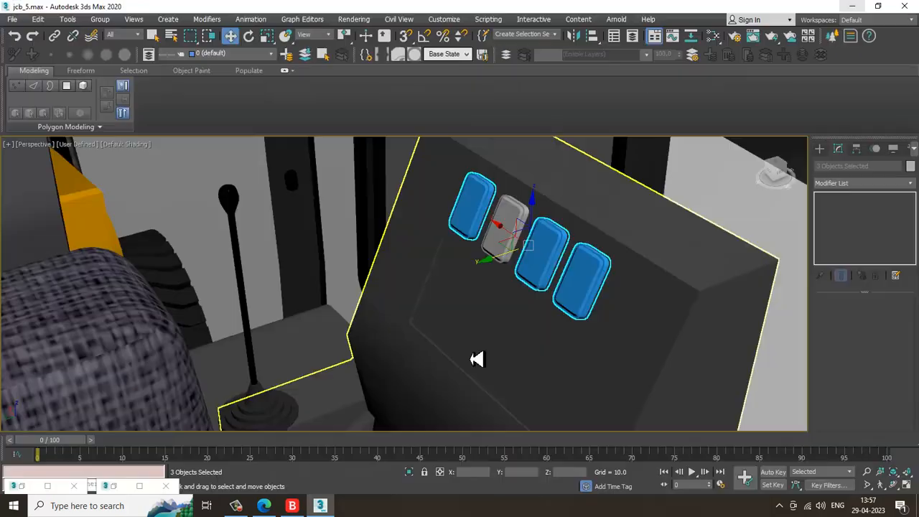
click(509, 225)
key(m)
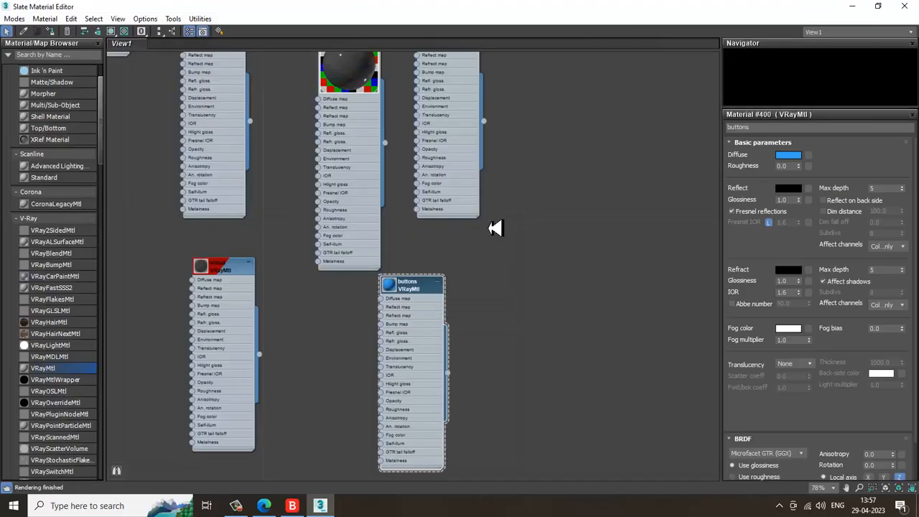
Add a new VRayMtl with a red diffuse colour for that switch and close the editor
drag(291, 371, 506, 308)
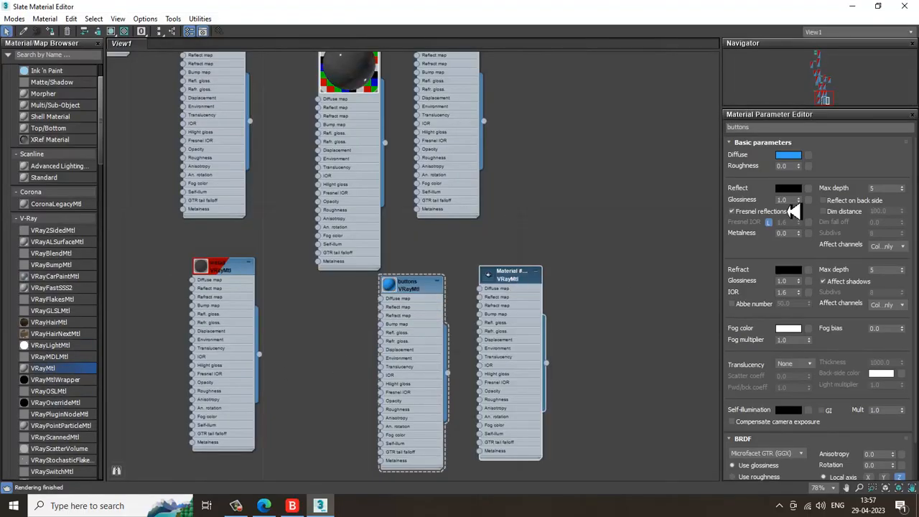
click(789, 155)
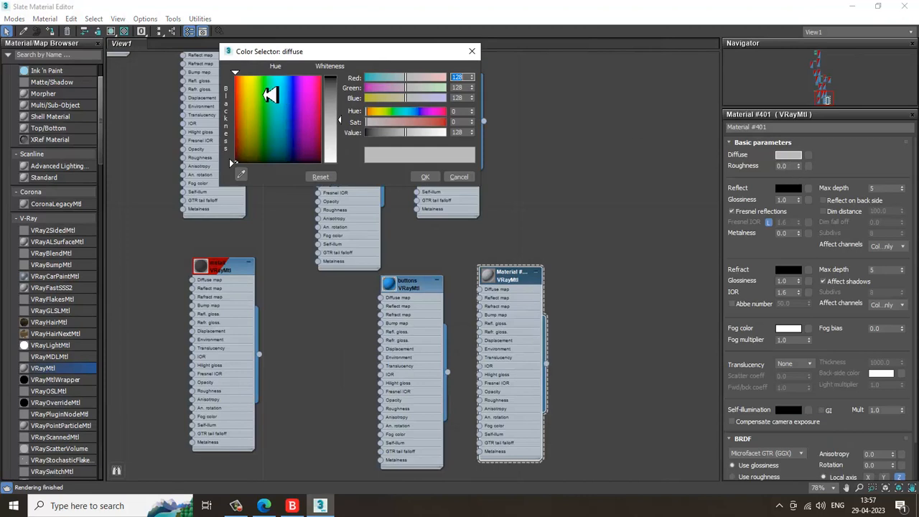
drag(246, 84, 235, 80)
drag(338, 118, 337, 83)
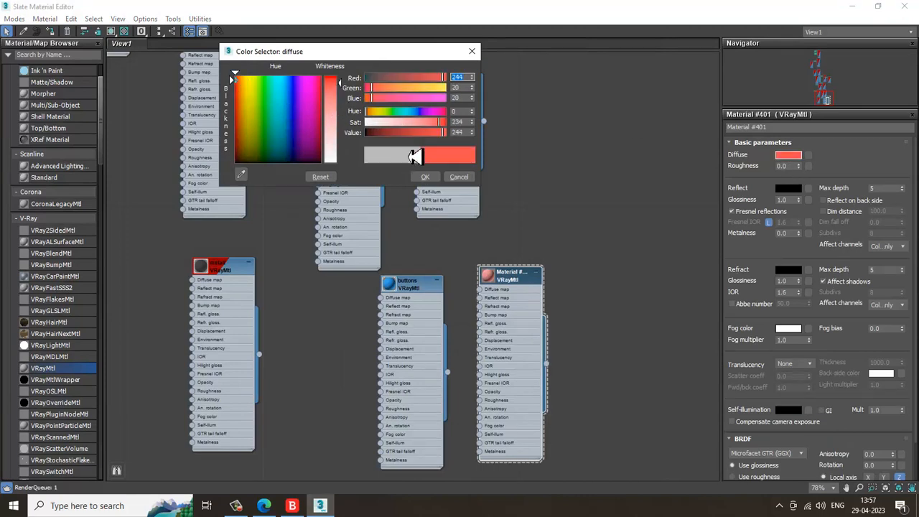
click(425, 177)
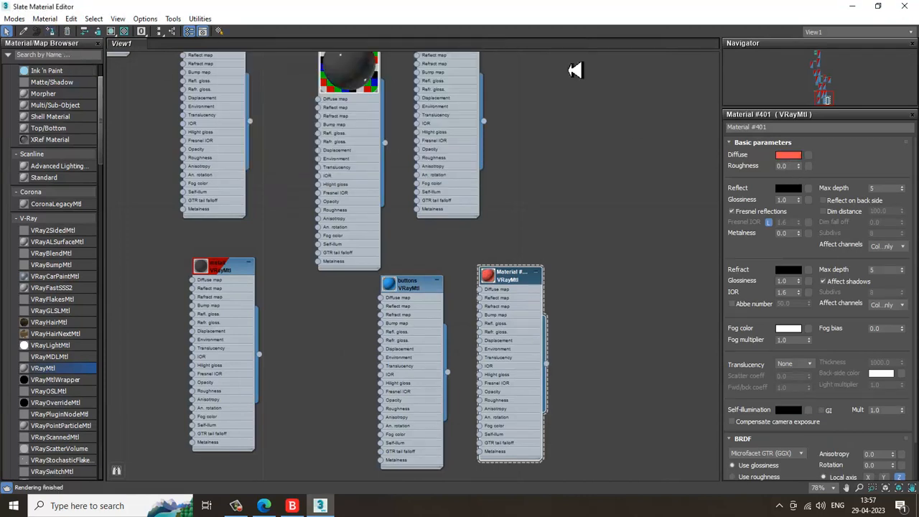
click(852, 5)
Select the yellow hood panel beside the loader arm and isolate it
scroll(518, 208, down, 5)
alt+middle_drag(518, 208, 325, 276)
scroll(325, 275, down, 3)
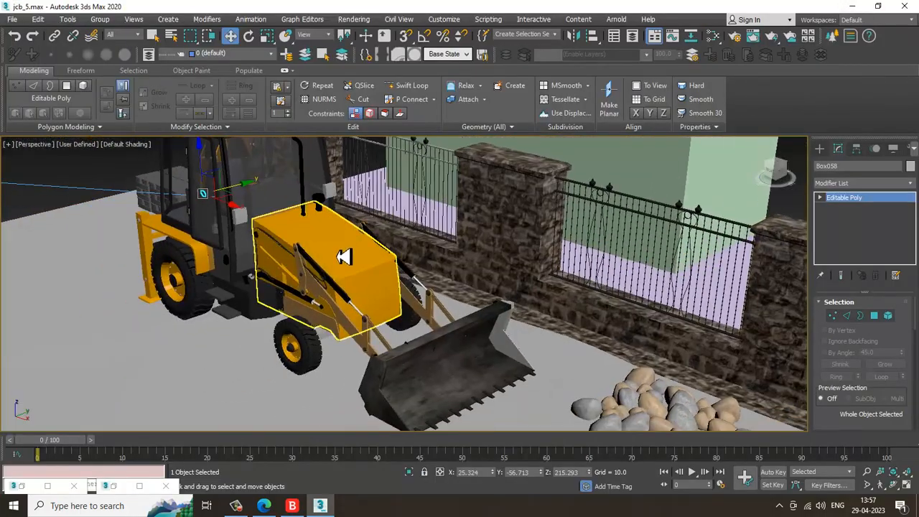
click(345, 256)
scroll(353, 260, up, 4)
key(alt+q)
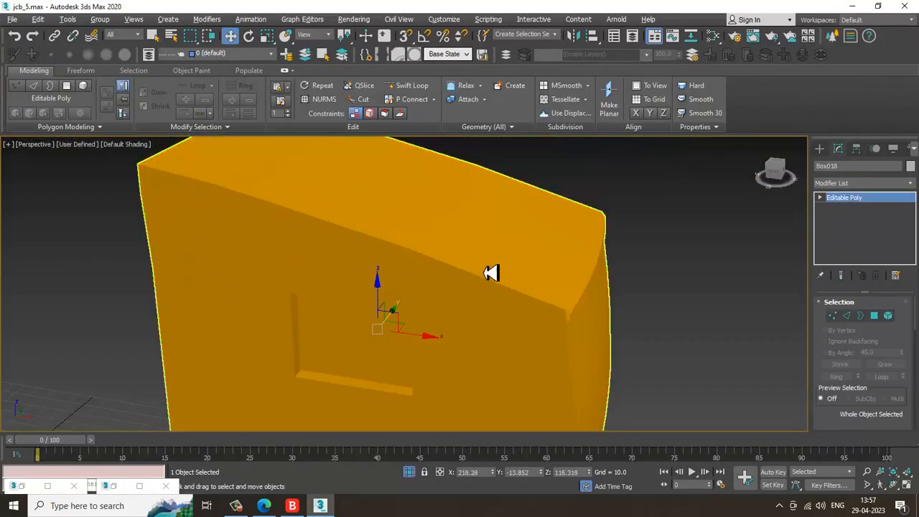
Add an Unwrap UVW modifier to the isolated panel
scroll(539, 288, down, 3)
alt+middle_drag(540, 288, 611, 263)
scroll(611, 262, up, 3)
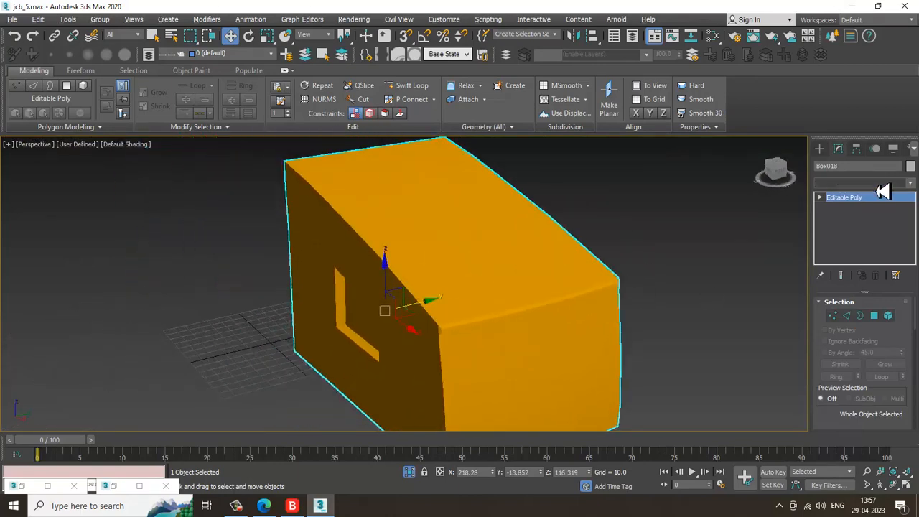
click(879, 184)
key(u)
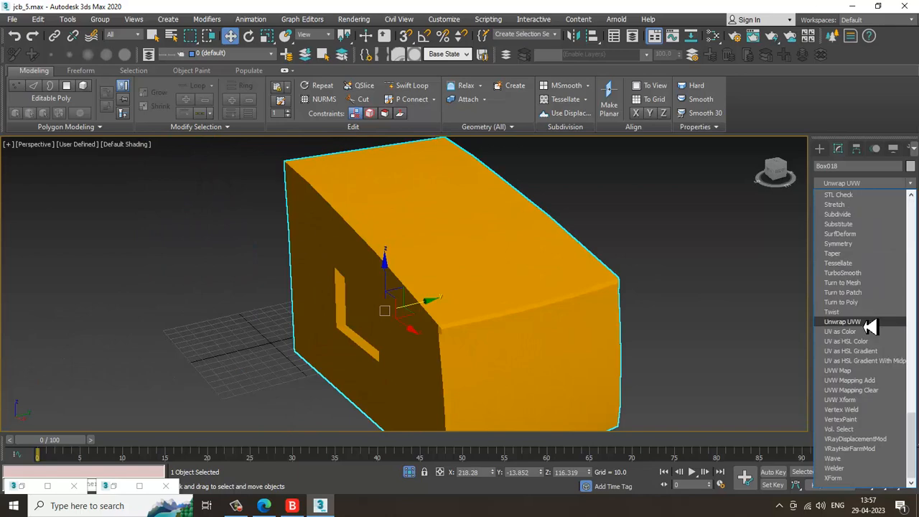
click(869, 323)
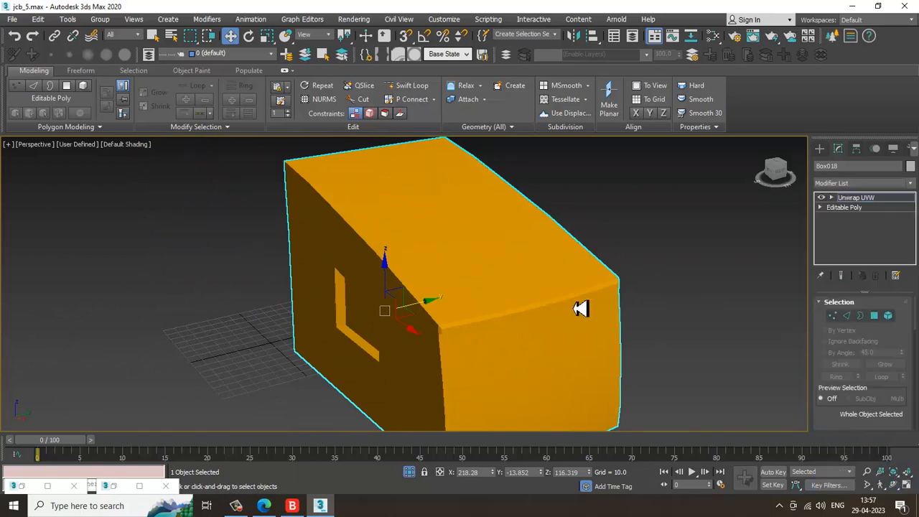
Turn on edged faces and enter the Unwrap UVW modifier's Polygon sub-object level
alt+middle_drag(580, 308, 528, 252)
key(F4)
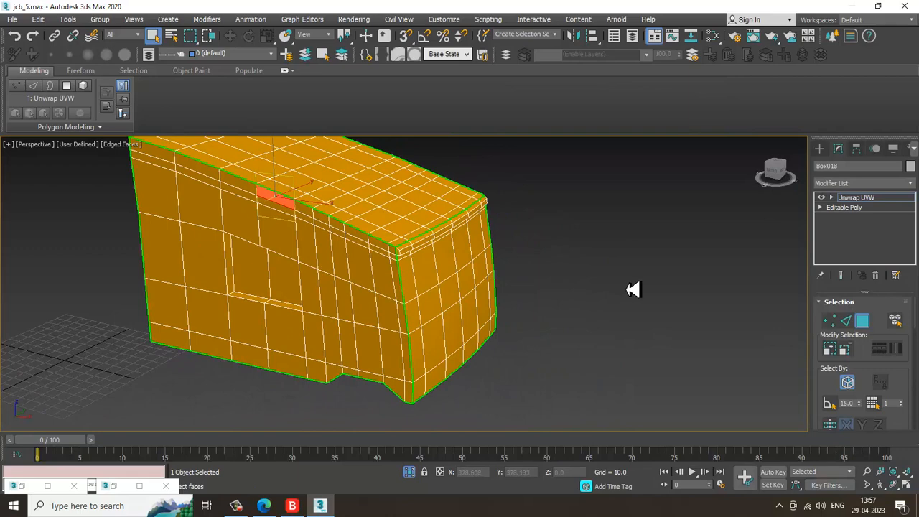
click(832, 198)
alt+middle_drag(528, 260, 568, 226)
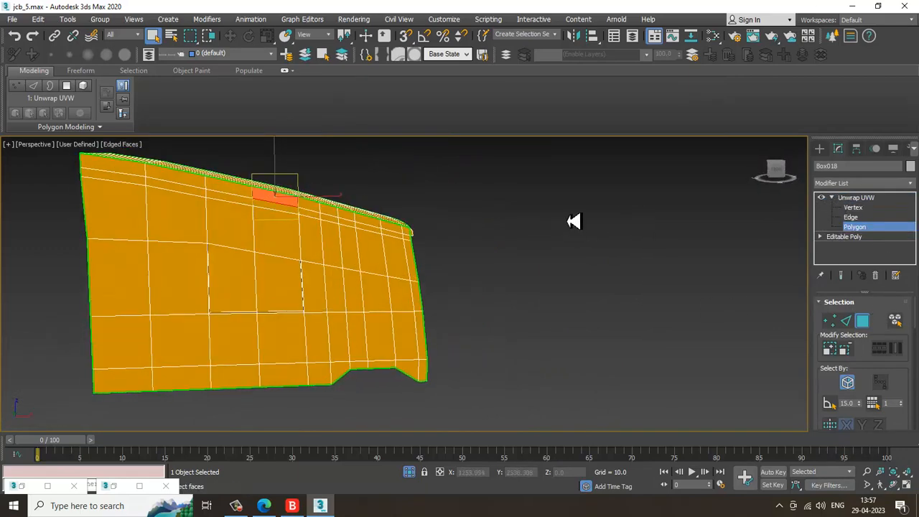
Select the polygons of the panel's front end face
alt+middle_drag(440, 242, 415, 216)
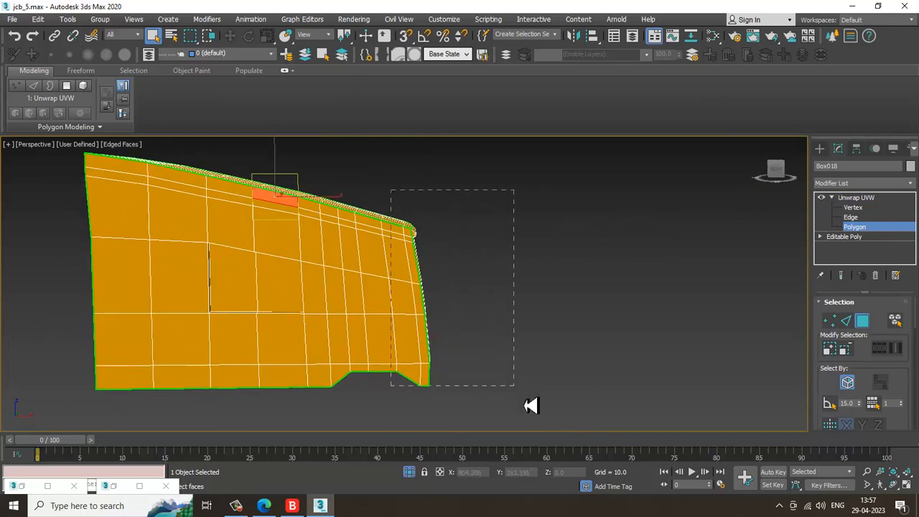
drag(531, 406, 530, 405)
alt+drag(341, 351, 406, 438)
alt+middle_drag(407, 439, 444, 196)
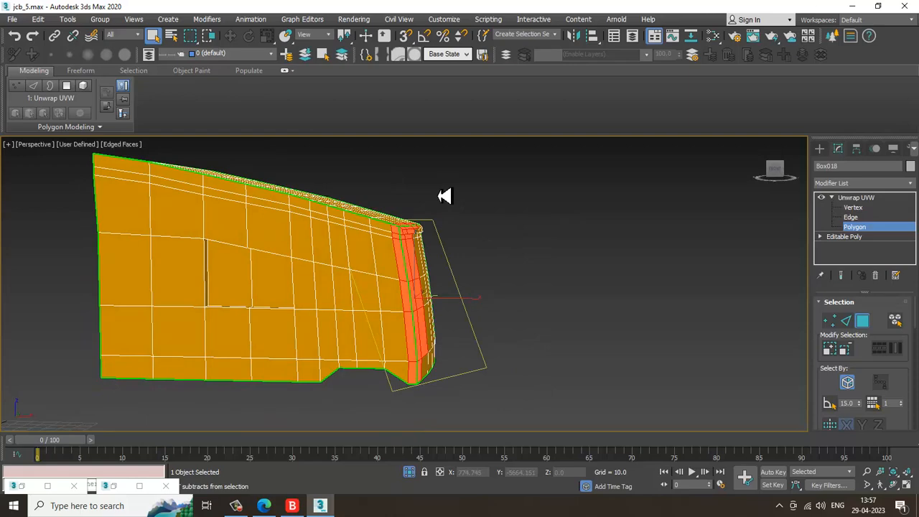
alt+middle_drag(478, 249, 310, 250)
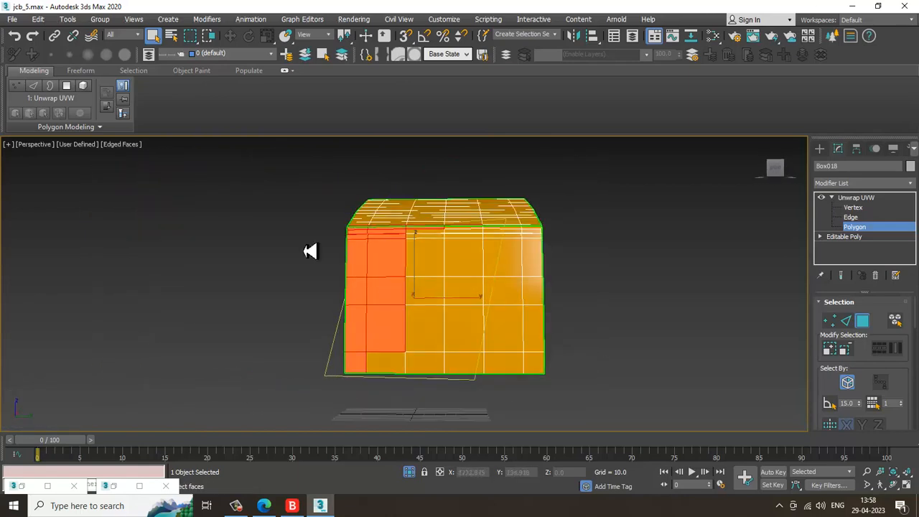
alt+middle_drag(314, 213, 509, 305)
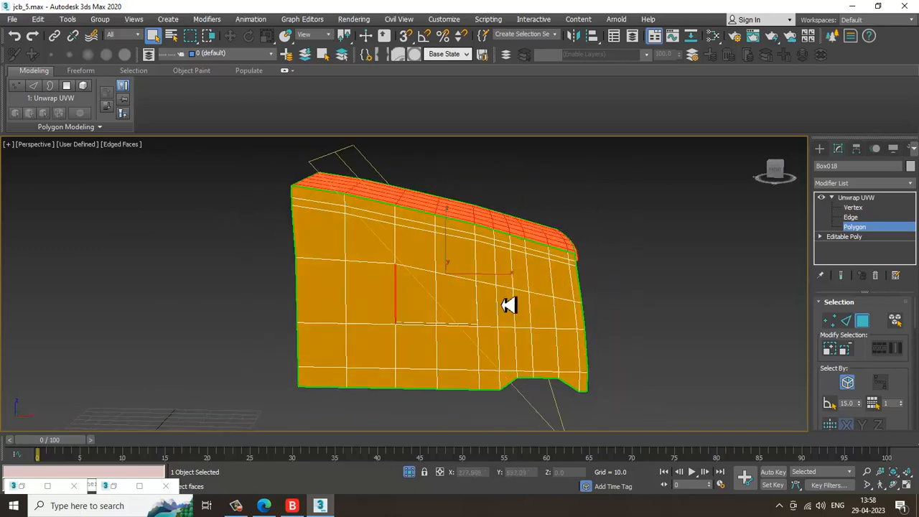
alt+drag(262, 416, 525, 165)
alt+middle_drag(536, 204, 422, 385)
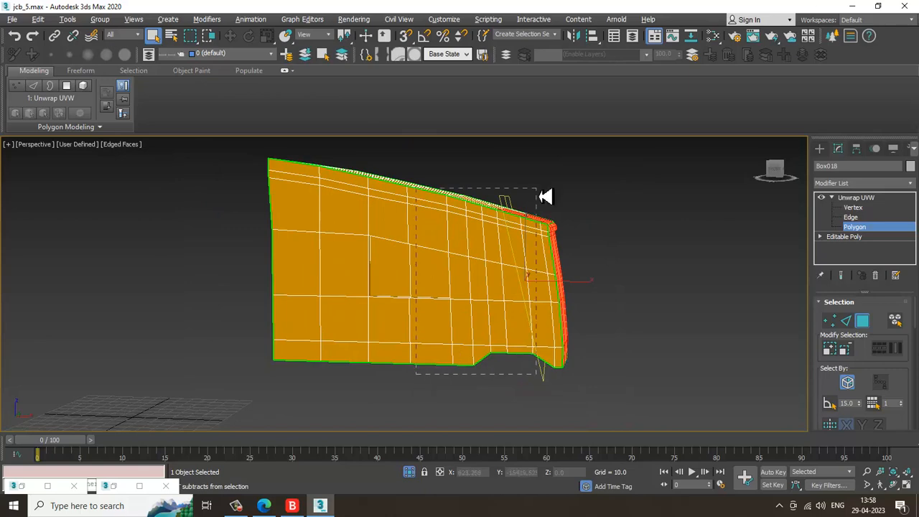
alt+middle_drag(558, 246, 478, 249)
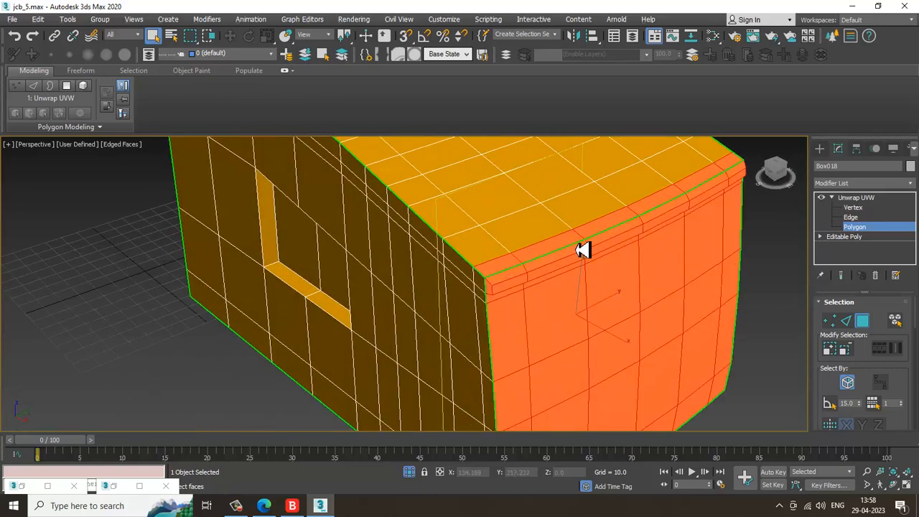
alt+click(548, 254)
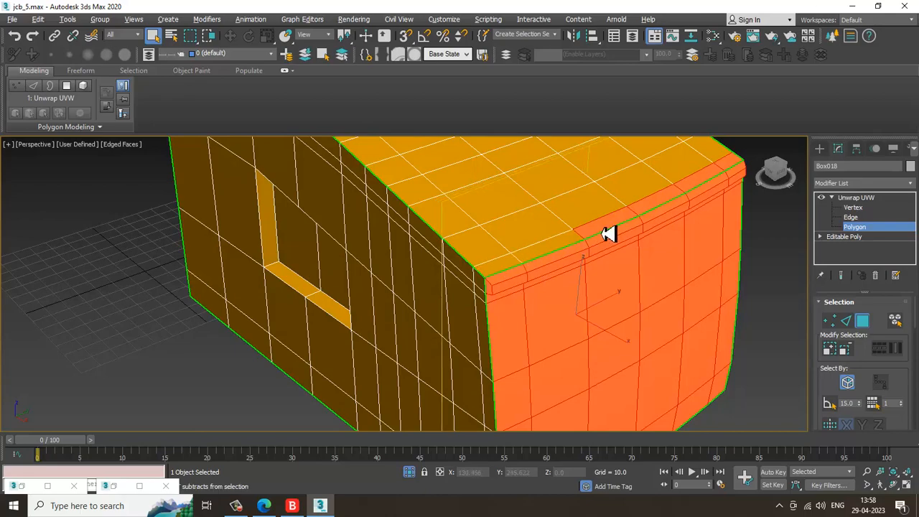
Add the polygons along the panel's lower front edge to the face selection
alt+middle_drag(735, 172, 555, 238)
alt+click(480, 232)
alt+click(501, 251)
alt+click(523, 285)
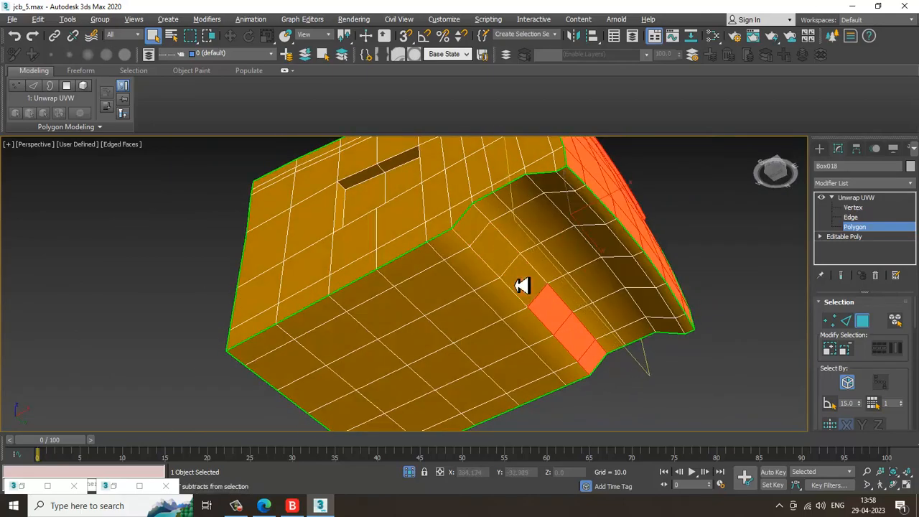
alt+click(555, 325)
alt+click(577, 343)
alt+click(600, 360)
scroll(630, 313, down, 2)
alt+middle_drag(634, 314, 431, 228)
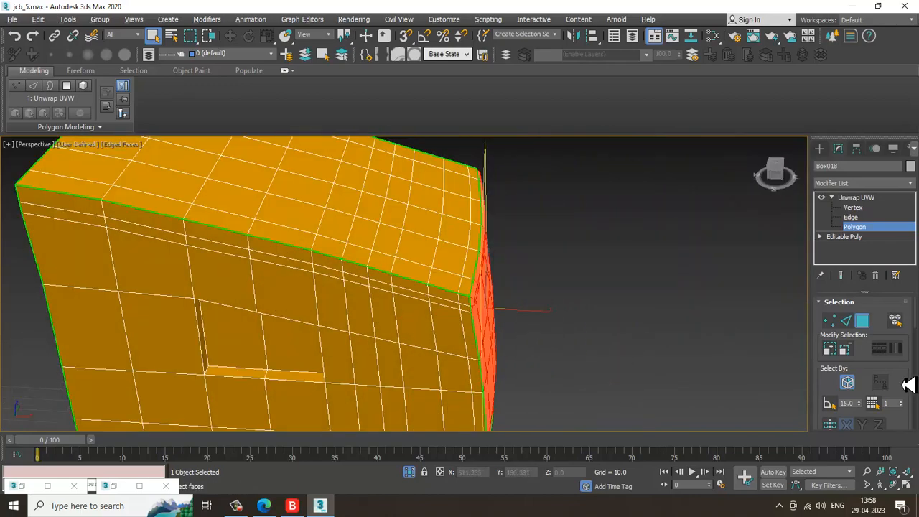
Open the UV Editor for the selected faces
drag(905, 386, 880, 145)
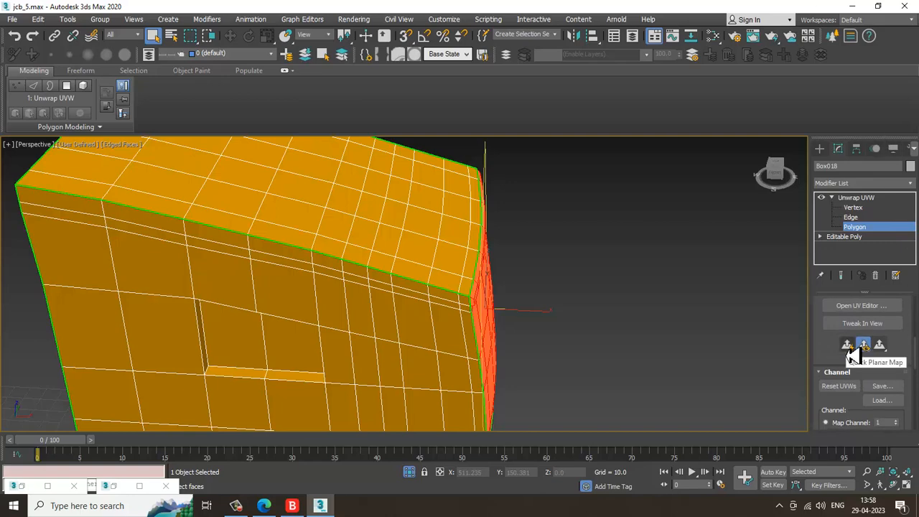
click(869, 307)
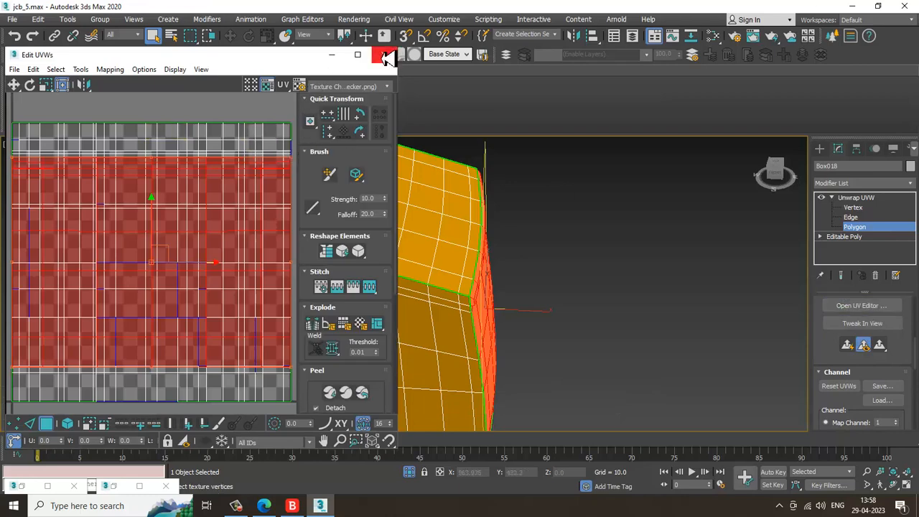
Move the selected front-face UV island off the checker tile to the upper left of the UV space
click(360, 58)
scroll(455, 308, up, 3)
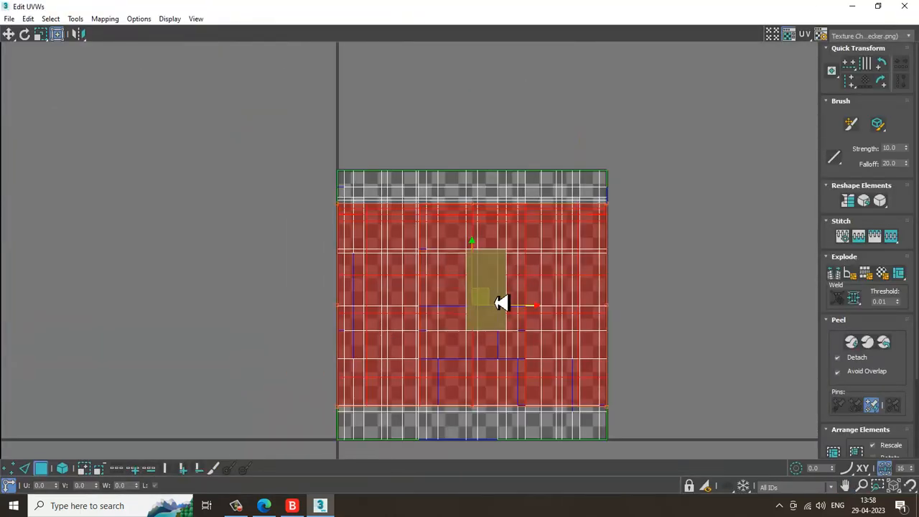
drag(499, 301, 127, 153)
middle_drag(381, 250, 459, 240)
scroll(449, 240, down, 2)
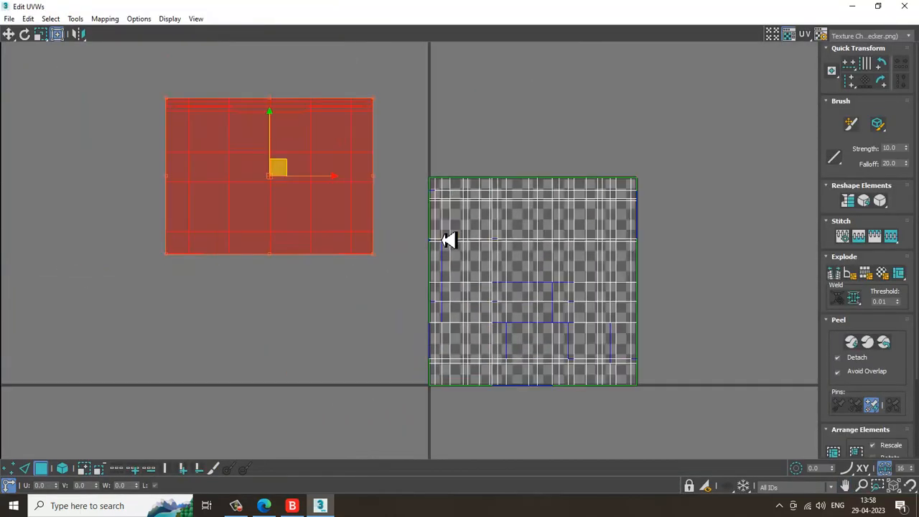
drag(297, 175, 210, 150)
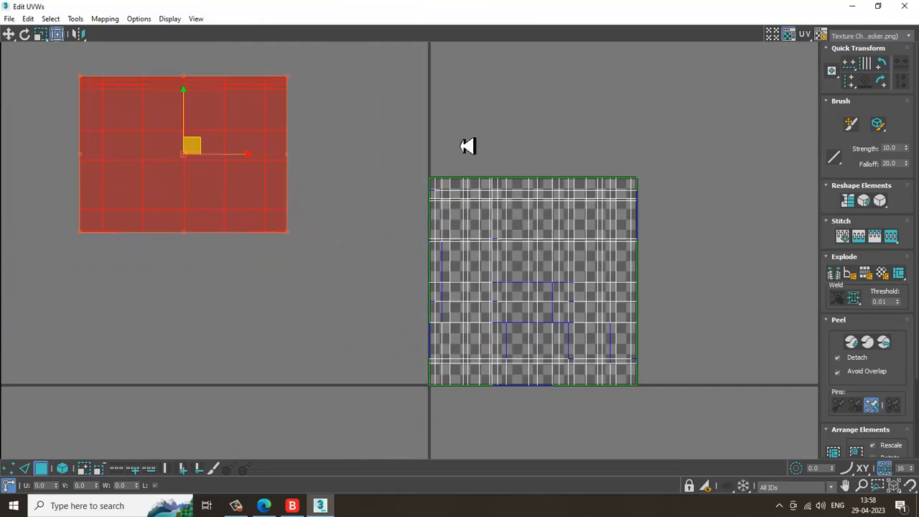
Select the polygons of the panel's top face, including the rounded strip along its front edge
click(852, 6)
alt+middle_drag(492, 273, 425, 259)
scroll(515, 281, down, 5)
alt+middle_drag(517, 281, 468, 257)
scroll(411, 247, up, 3)
scroll(443, 280, up, 3)
alt+middle_drag(411, 246, 425, 267)
alt+middle_drag(365, 278, 321, 278)
alt+middle_drag(647, 365, 377, 353)
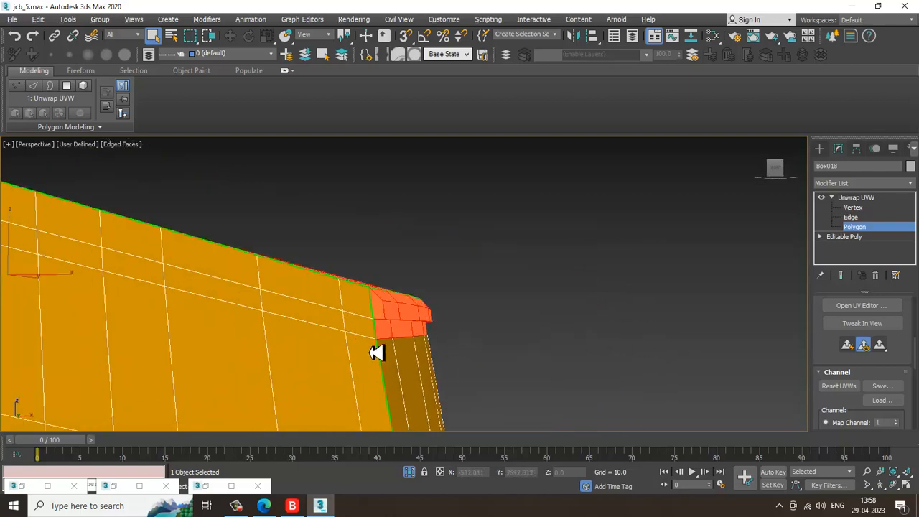
alt+middle_drag(476, 341, 403, 342)
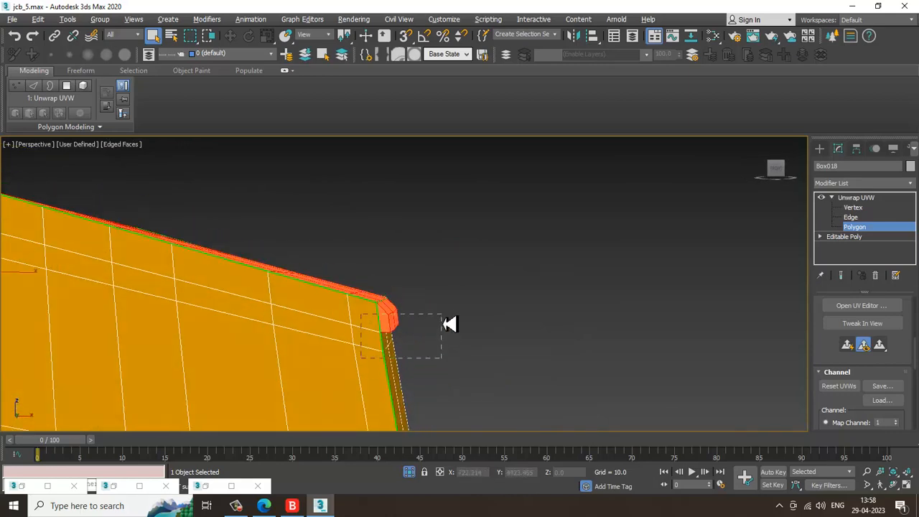
mouse_move(451, 318)
alt+middle_down()
mouse_move(382, 333)
mouse_move(460, 308)
alt+middle_up()
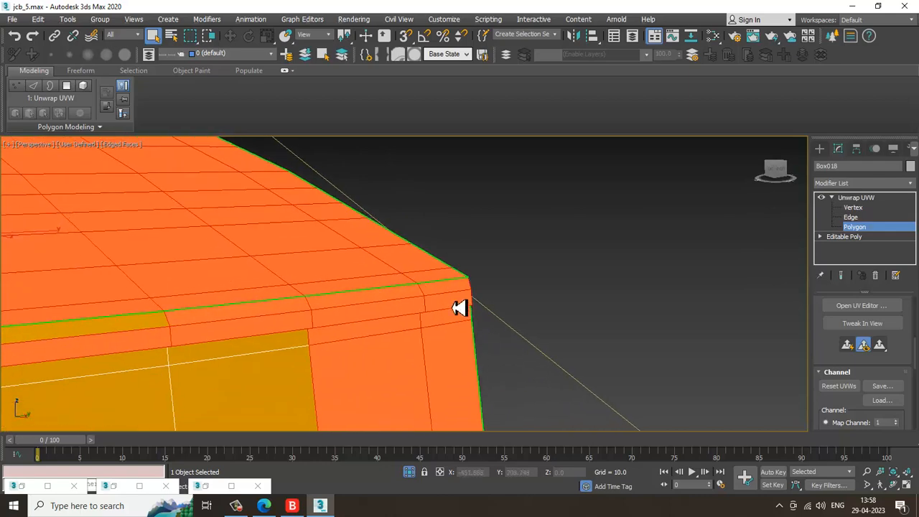
alt+drag(455, 356, 452, 359)
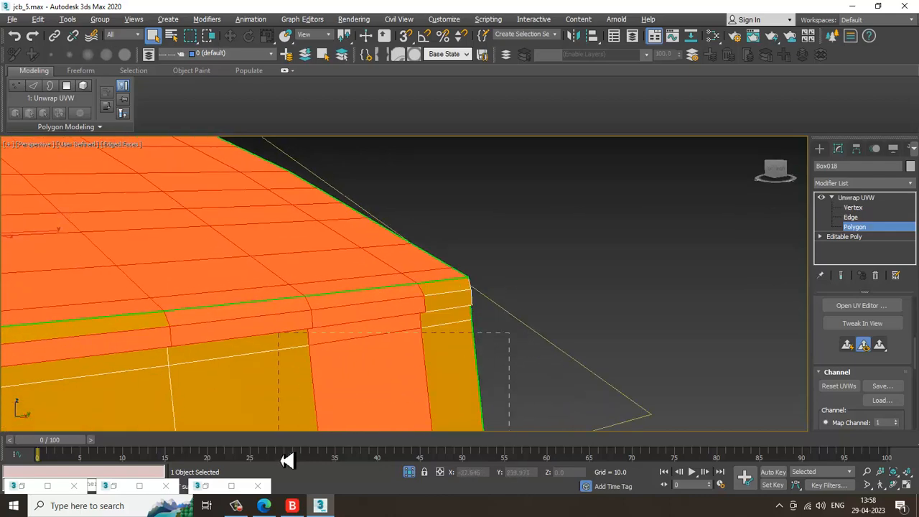
alt+drag(287, 461, 287, 460)
alt+drag(402, 335, 400, 336)
alt+middle_drag(359, 328, 369, 349)
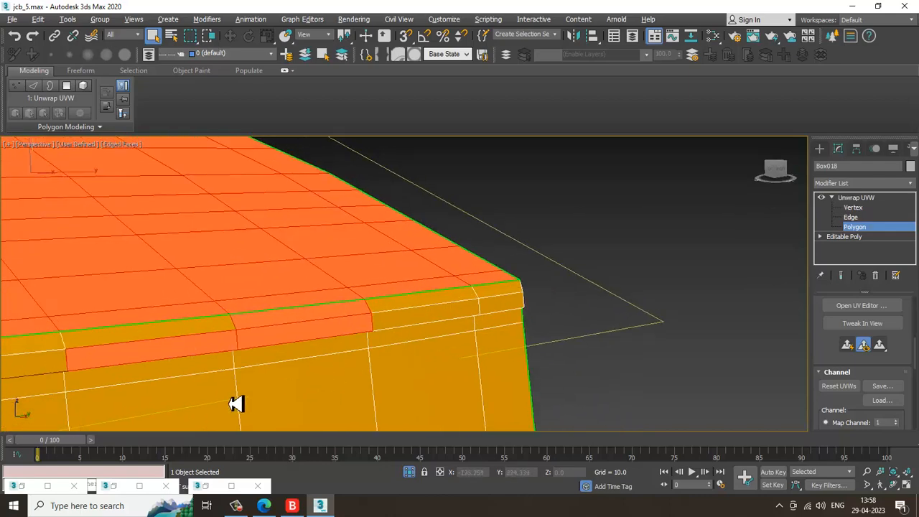
alt+drag(291, 335, 291, 334)
scroll(291, 332, down, 2)
middle_drag(292, 330, 441, 316)
scroll(440, 316, down, 4)
alt+middle_drag(435, 317, 602, 331)
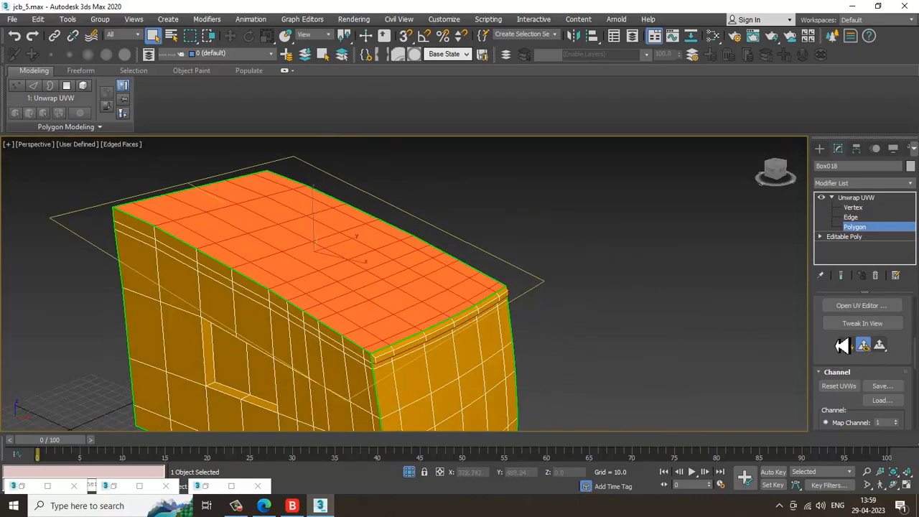
Planar-map the top-face selection, open the UV Editor and move its island to the far left
click(858, 347)
click(871, 307)
scroll(529, 249, down, 2)
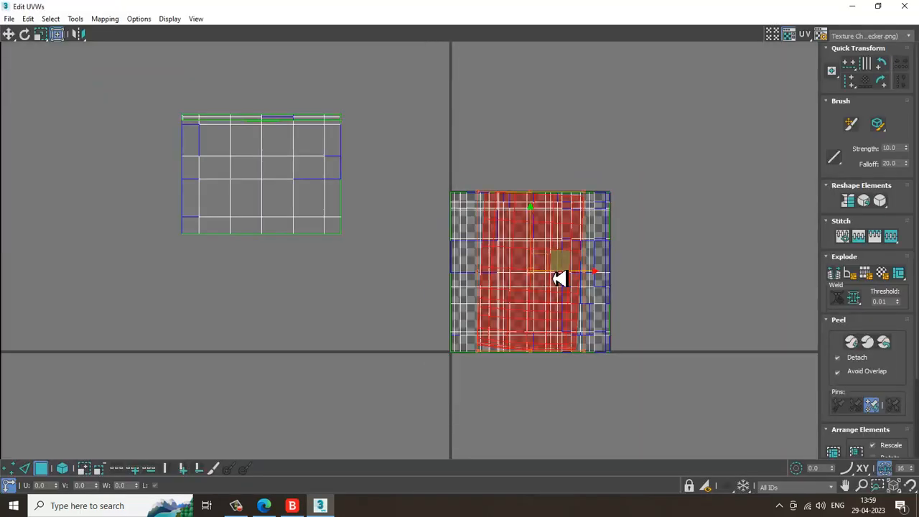
drag(550, 261, 133, 171)
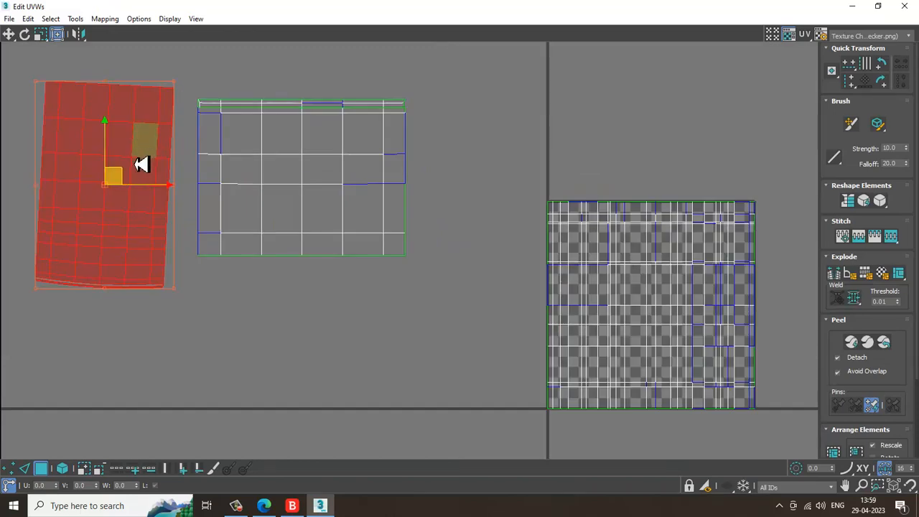
scroll(154, 154, up, 2)
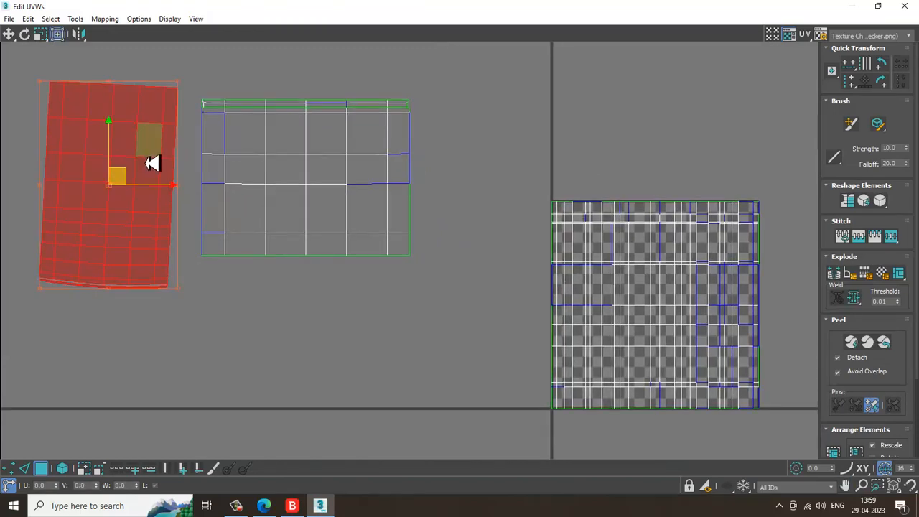
Select the top-face UV island and rotate it slightly so its edges stand straight
click(179, 343)
click(122, 195)
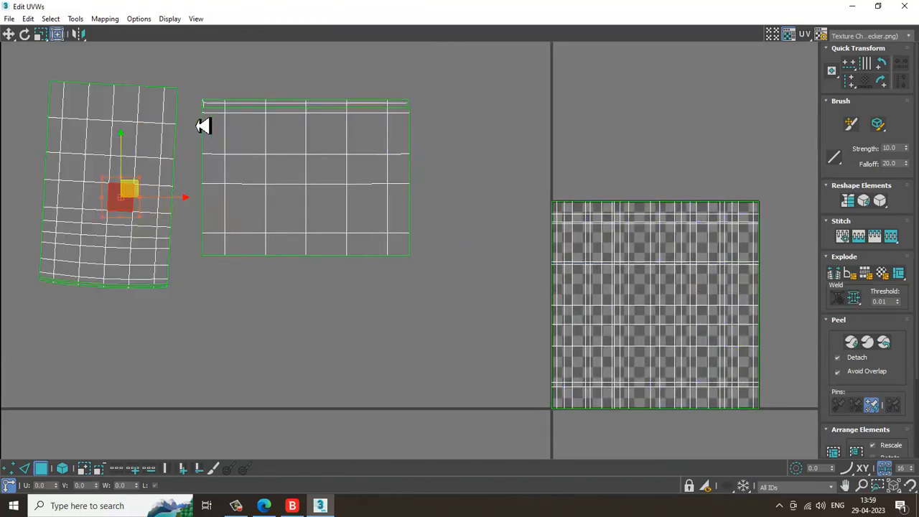
click(208, 82)
middle_drag(178, 113, 248, 129)
drag(235, 353, 255, 353)
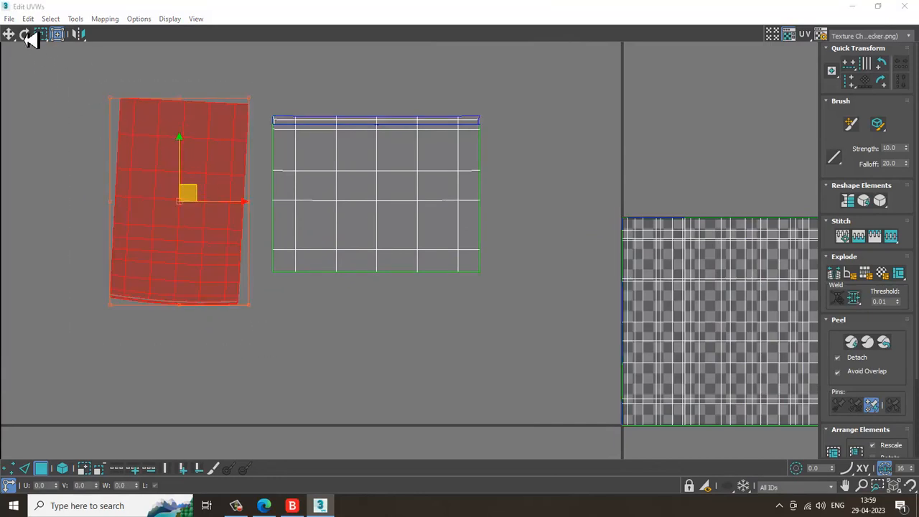
click(99, 69)
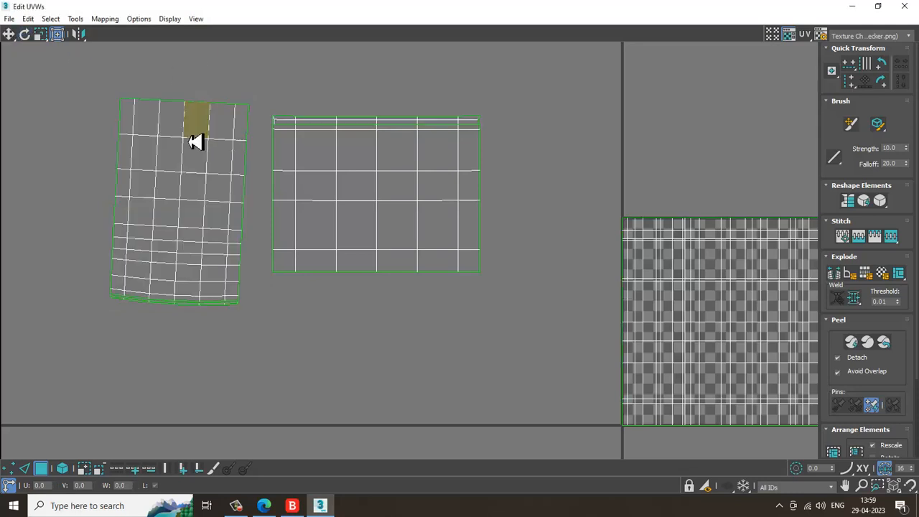
click(178, 182)
drag(88, 73, 263, 343)
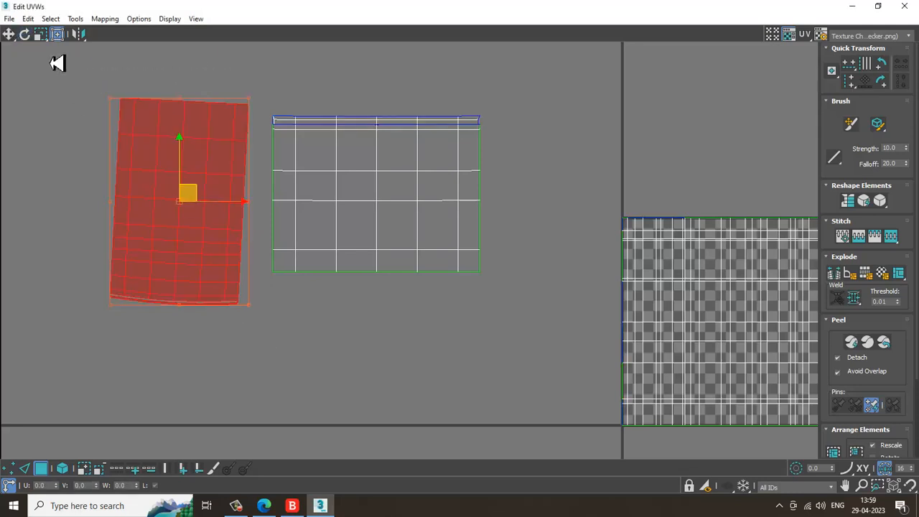
click(26, 35)
right_click(154, 139)
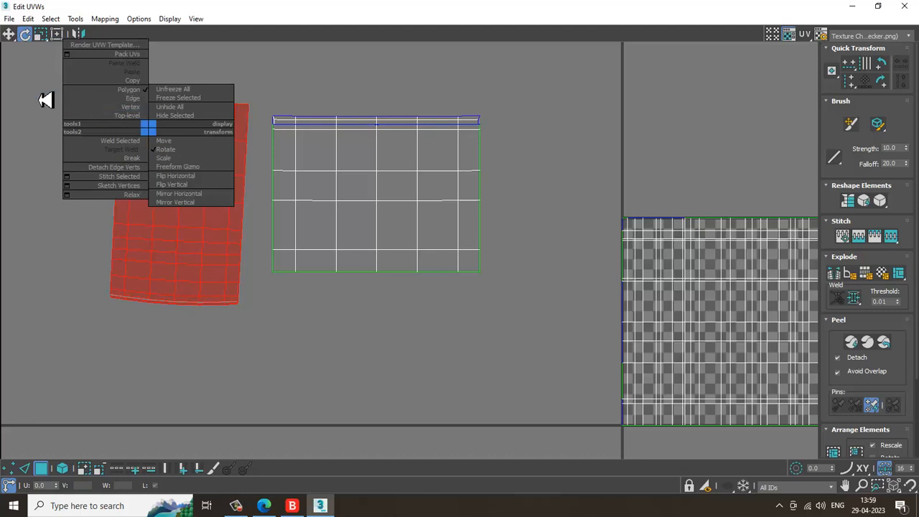
click(92, 108)
drag(260, 340, 260, 340)
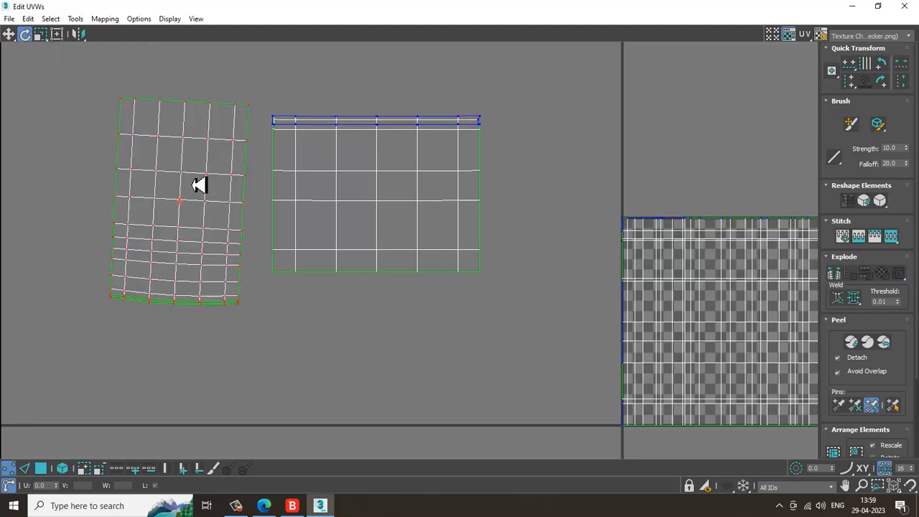
drag(213, 185, 212, 182)
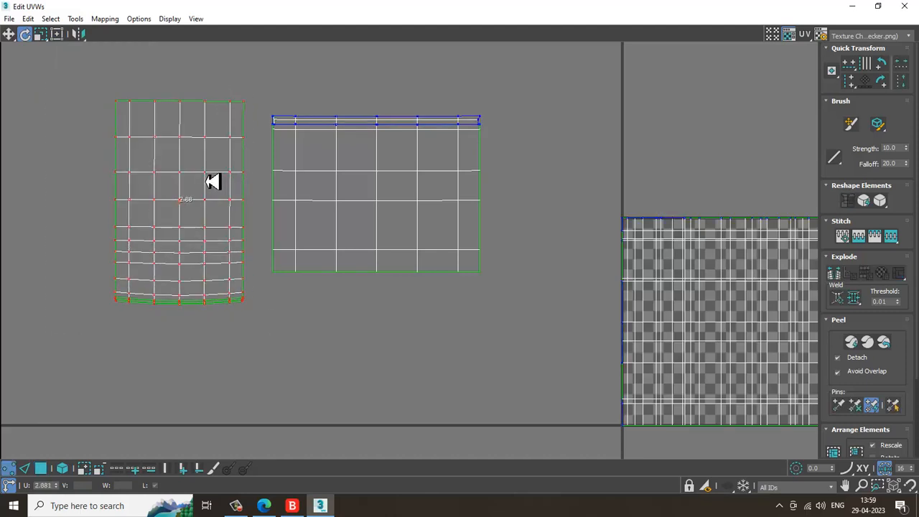
Return to Polygon level and select the polygons of the panel's side face
click(905, 6)
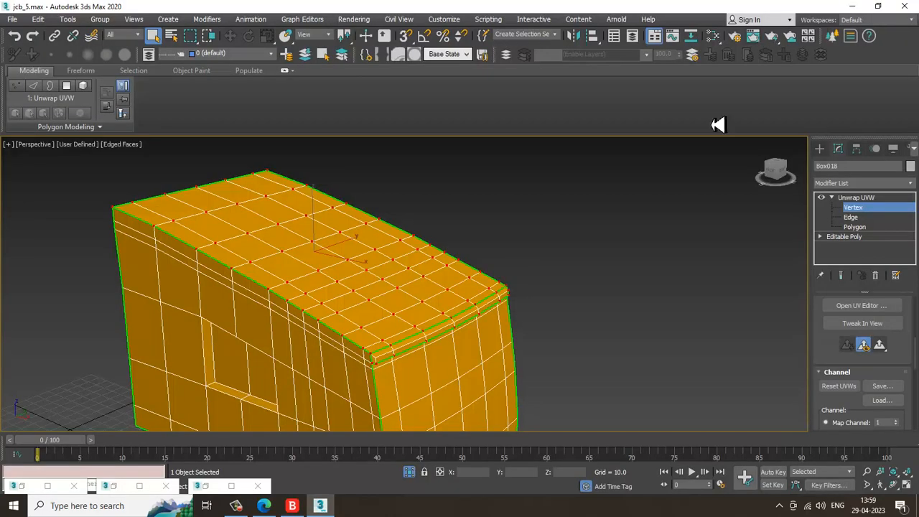
click(861, 229)
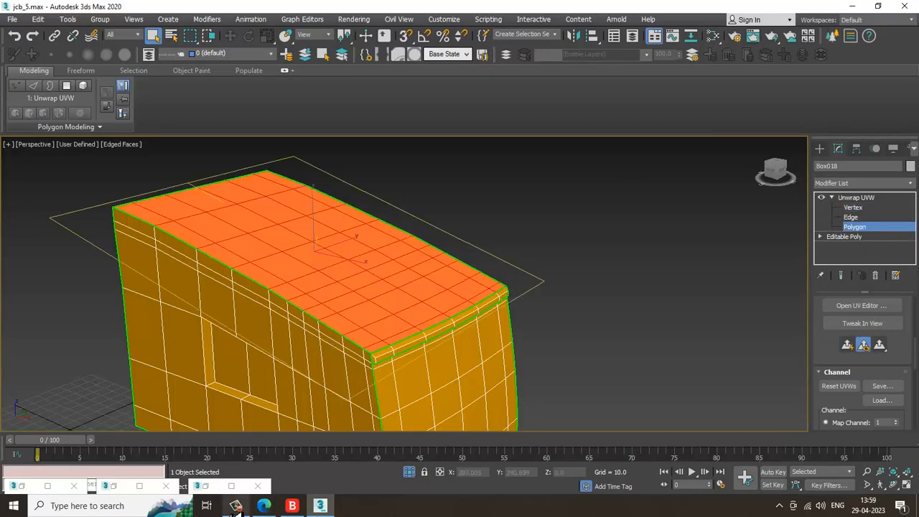
alt+middle_drag(535, 305, 473, 286)
scroll(473, 286, down, 3)
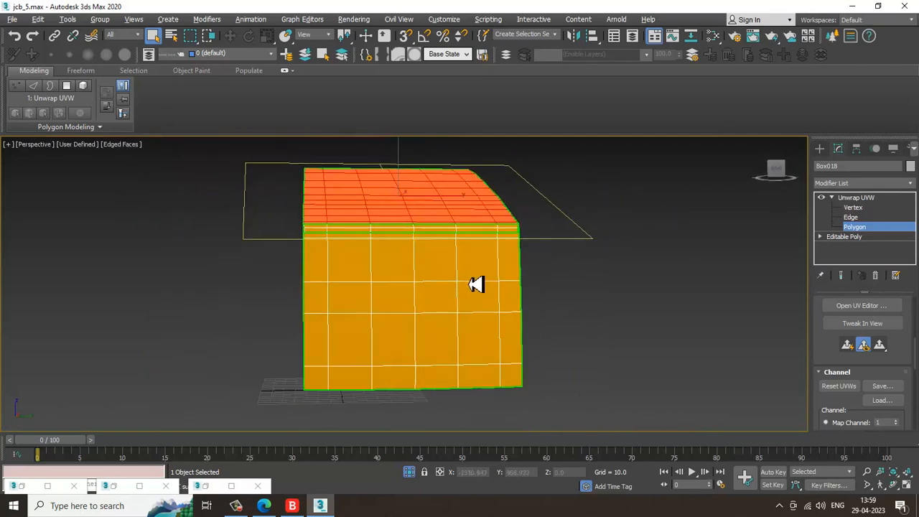
drag(327, 375, 343, 407)
alt+middle_drag(418, 387, 201, 194)
alt+middle_drag(484, 400, 423, 311)
alt+middle_drag(310, 456, 299, 267)
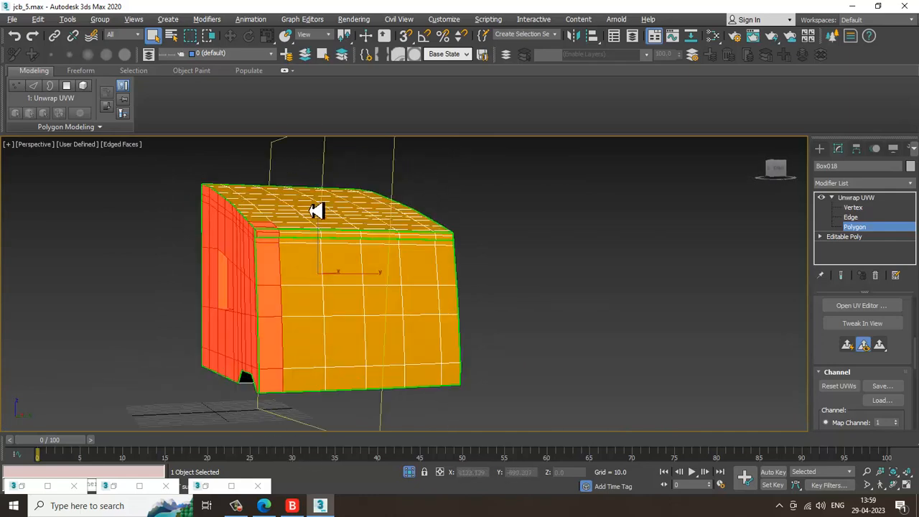
alt+middle_drag(344, 287, 350, 435)
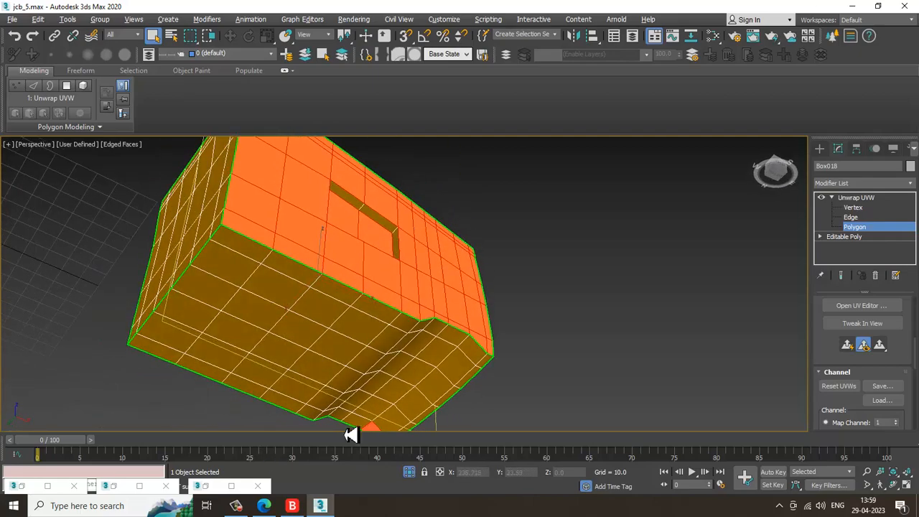
alt+middle_drag(492, 497, 400, 301)
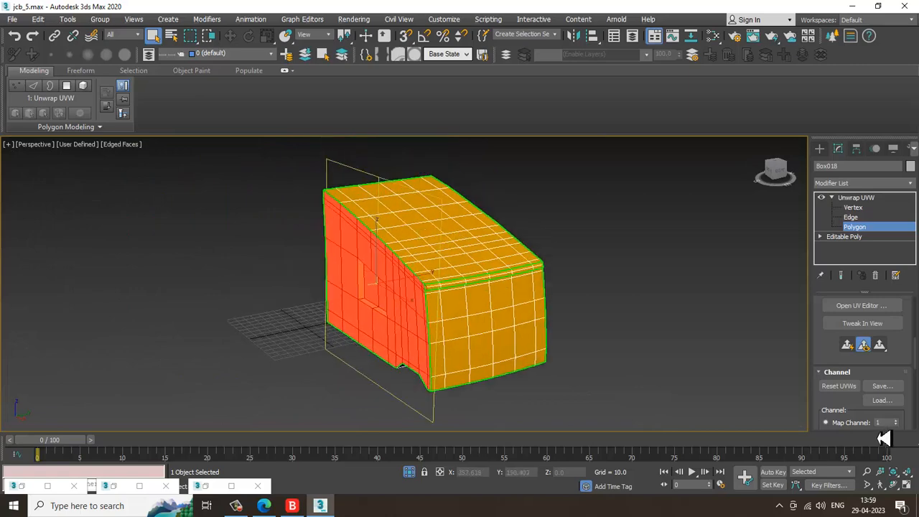
Open the UV Editor and move the side-face island off the checker tile below the other islands
click(861, 305)
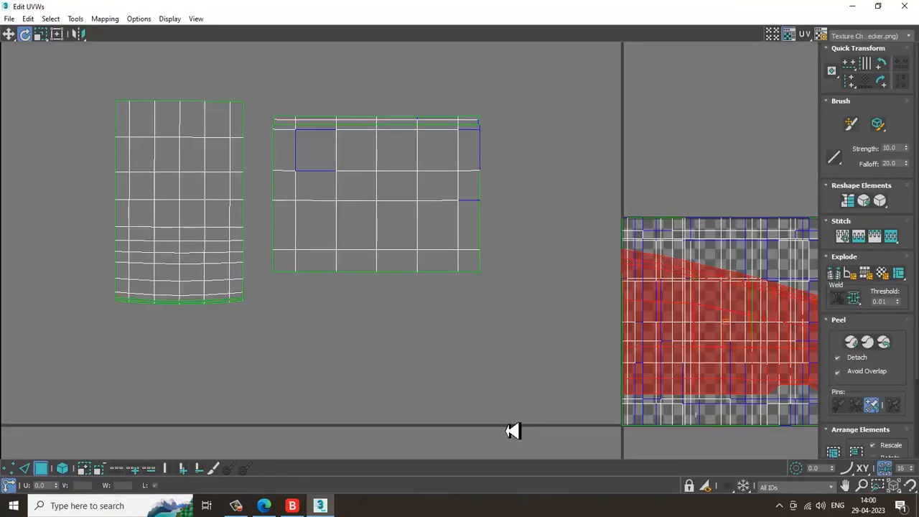
key(2)
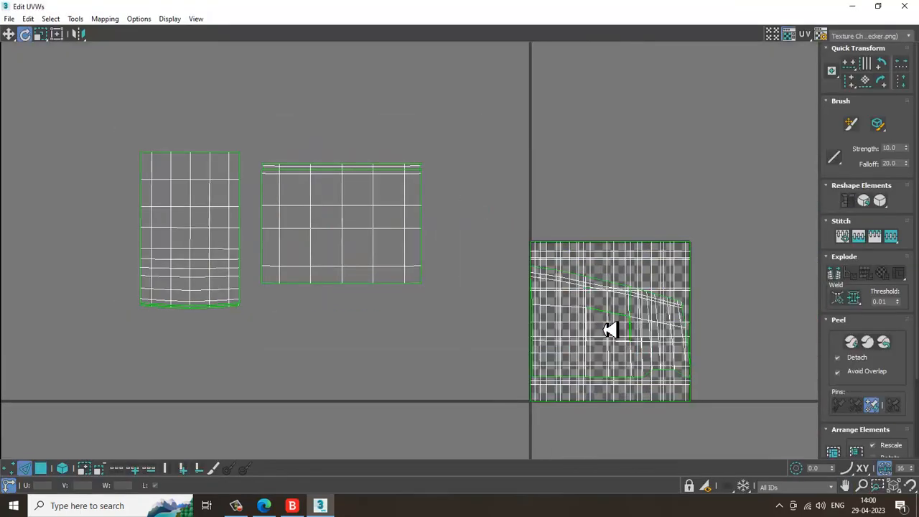
key(3)
drag(630, 342, 331, 358)
key(ctrl+z)
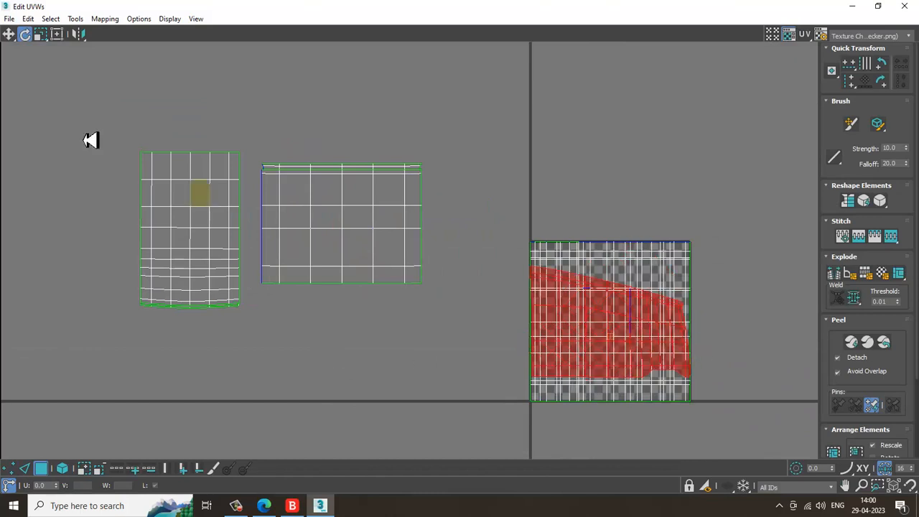
click(10, 34)
drag(622, 345, 349, 386)
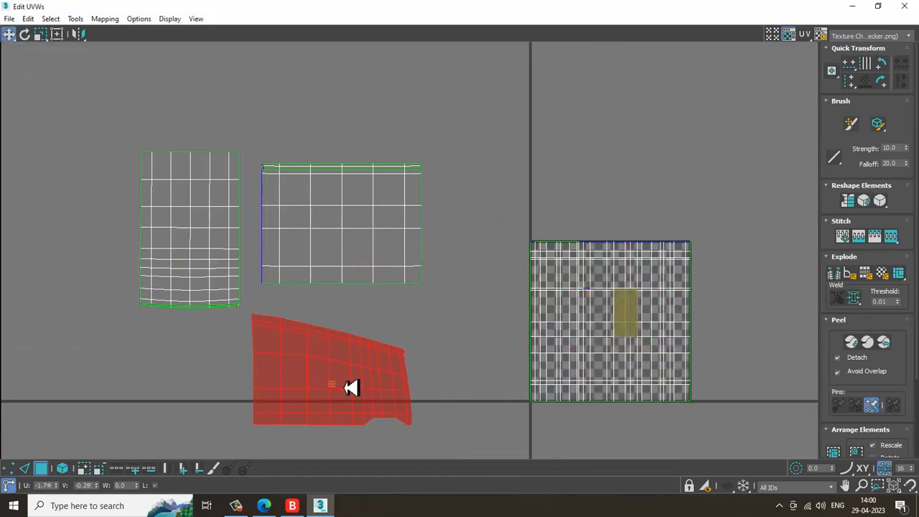
Relax the side-face UV island by polygon angles with the Relax tool
scroll(384, 381, up, 3)
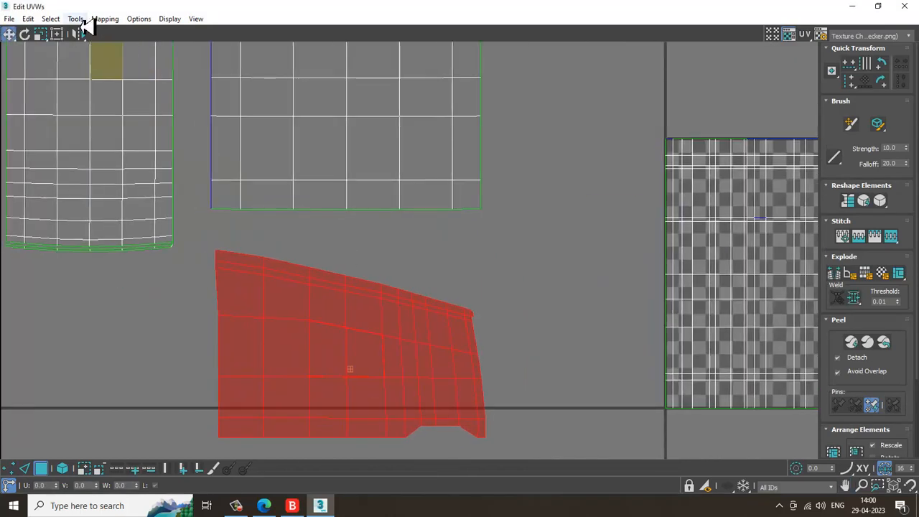
click(79, 20)
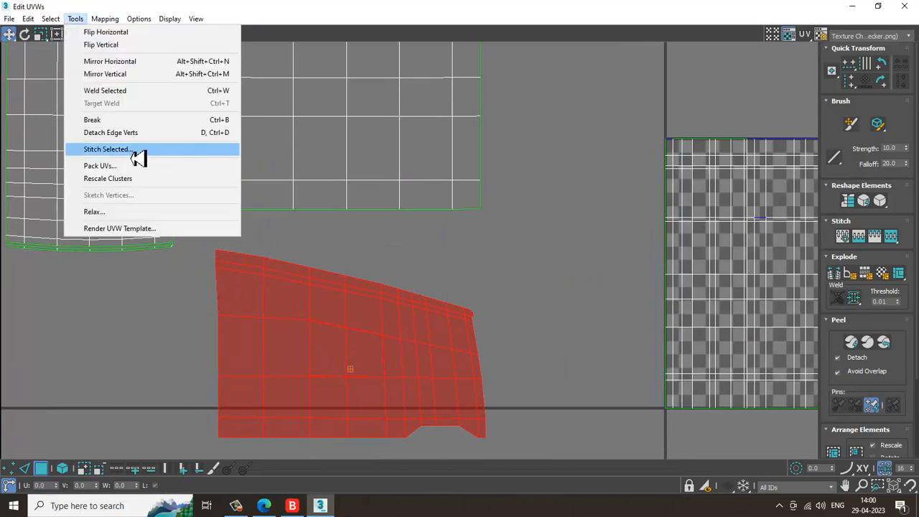
click(136, 214)
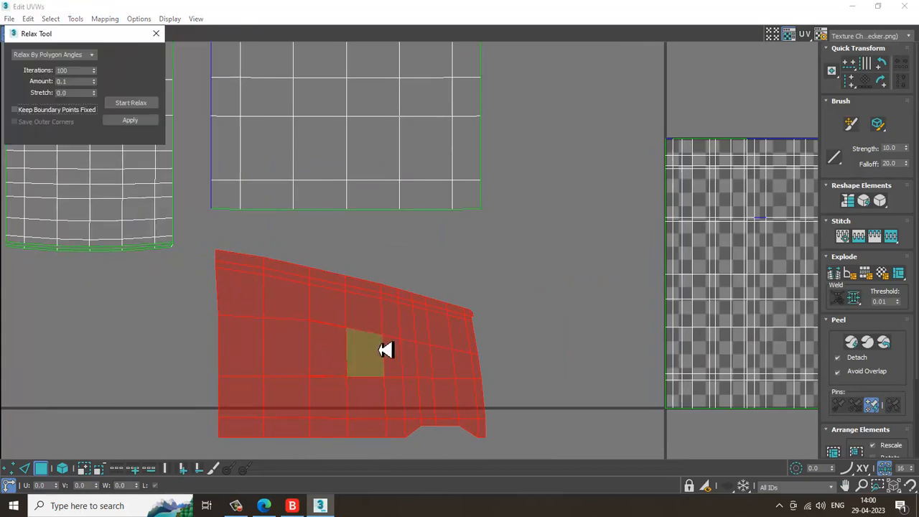
click(135, 106)
click(137, 104)
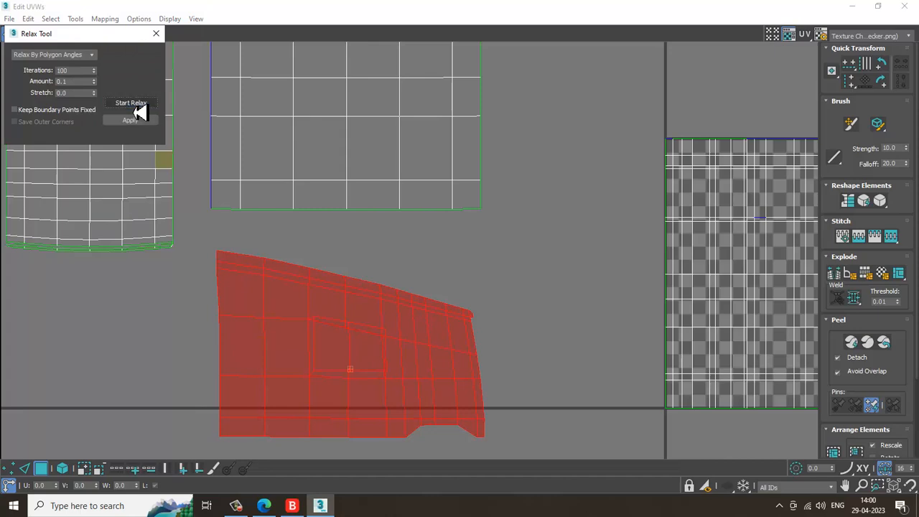
click(156, 34)
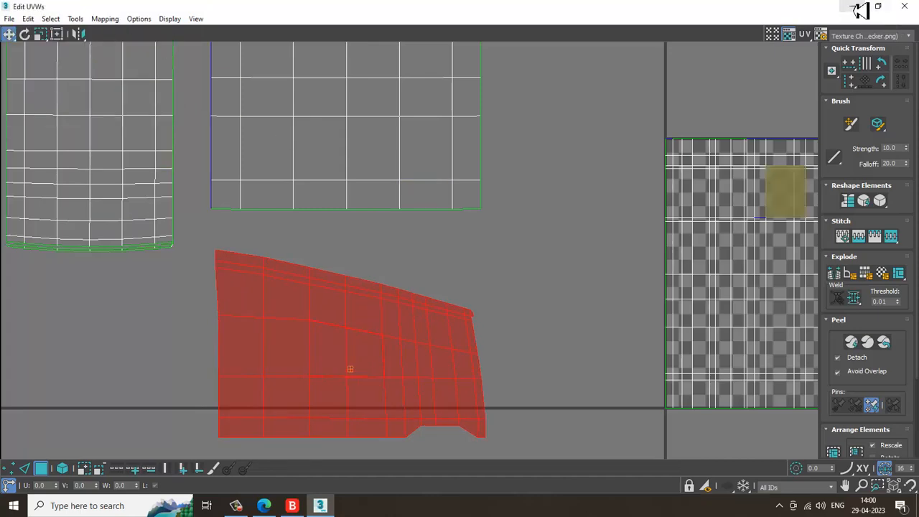
Leave the UV Editor and clear the polygon selection on the panel in the viewport
click(854, 7)
alt+middle_drag(434, 287, 546, 269)
click(619, 242)
scroll(366, 332, up, 2)
scroll(366, 331, up, 3)
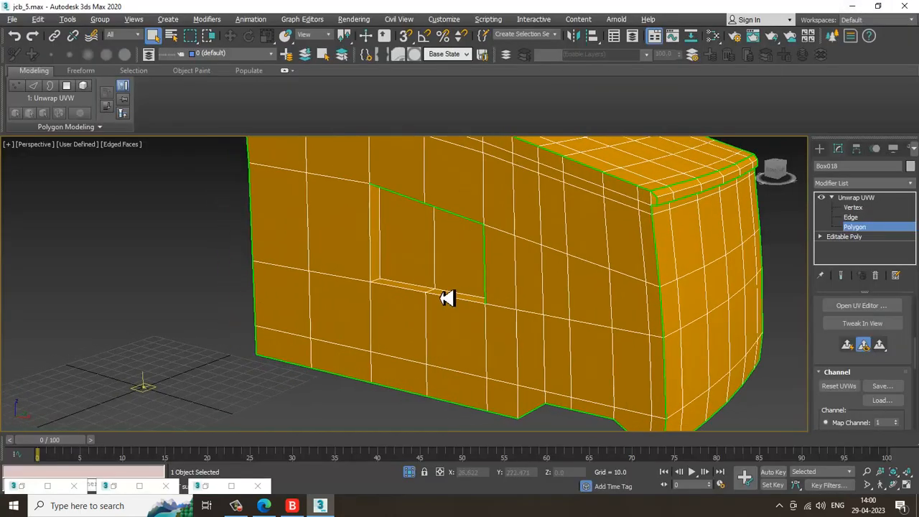
Switch to Edge level and select the inner edges along the left and bottom of the panel's recessed opening
click(884, 217)
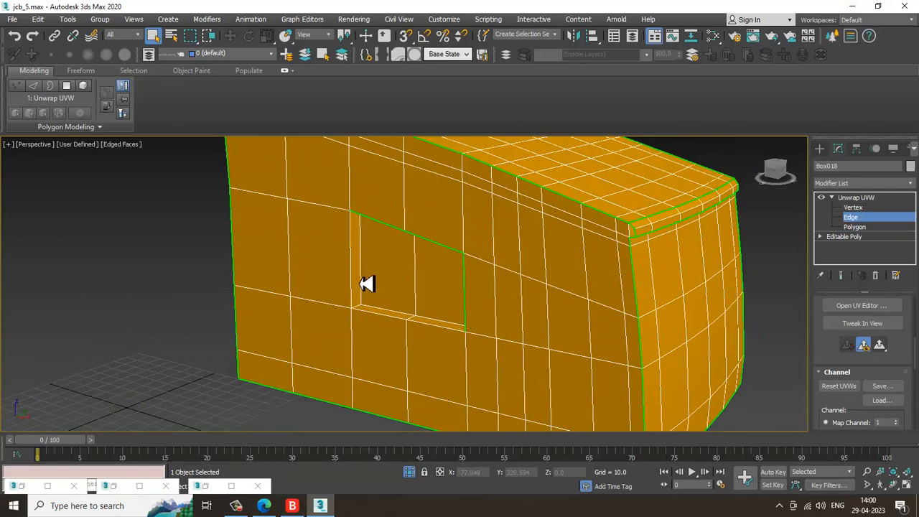
scroll(392, 287, up, 5)
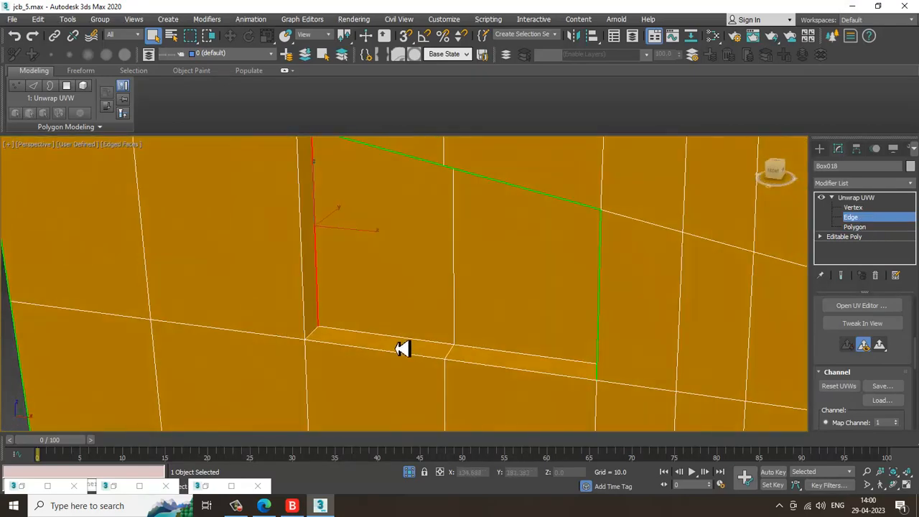
ctrl+click(401, 339)
ctrl+click(538, 357)
alt+middle_drag(541, 286, 548, 195)
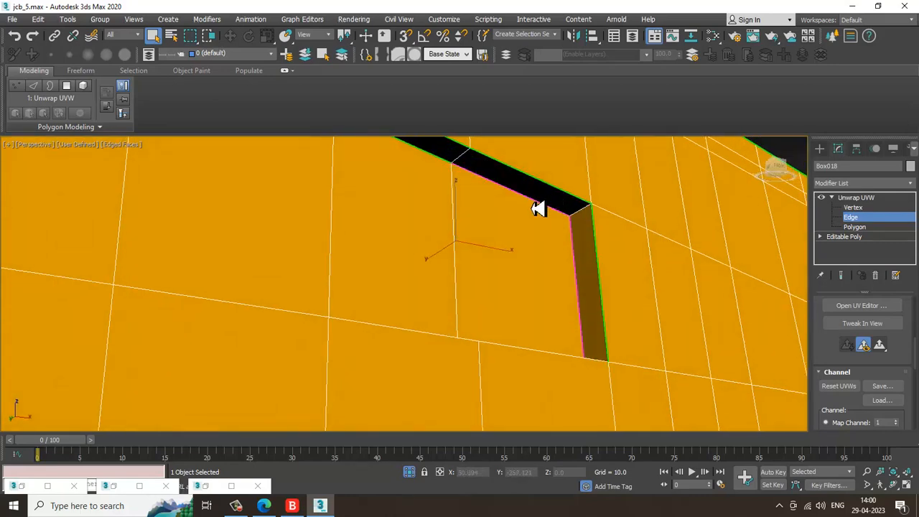
alt+middle_drag(438, 164, 447, 305)
alt+middle_drag(497, 363, 851, 428)
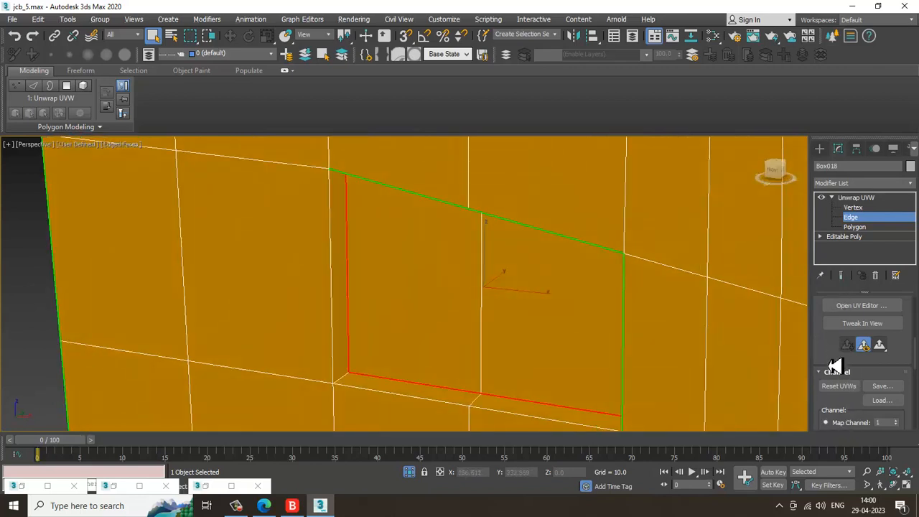
Open the UV Editor to inspect the panel's islands and its menus, then minimize it
drag(835, 366, 833, 236)
scroll(837, 288, down, 5)
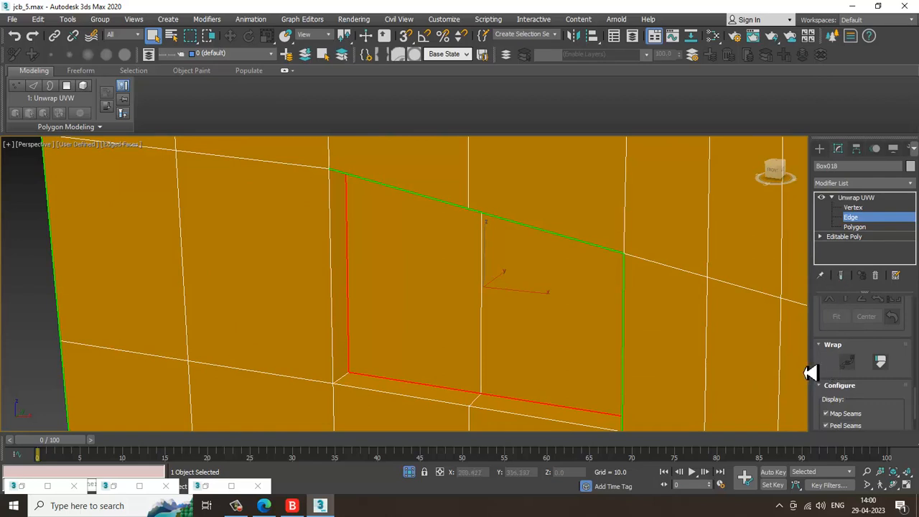
drag(810, 373, 755, 371)
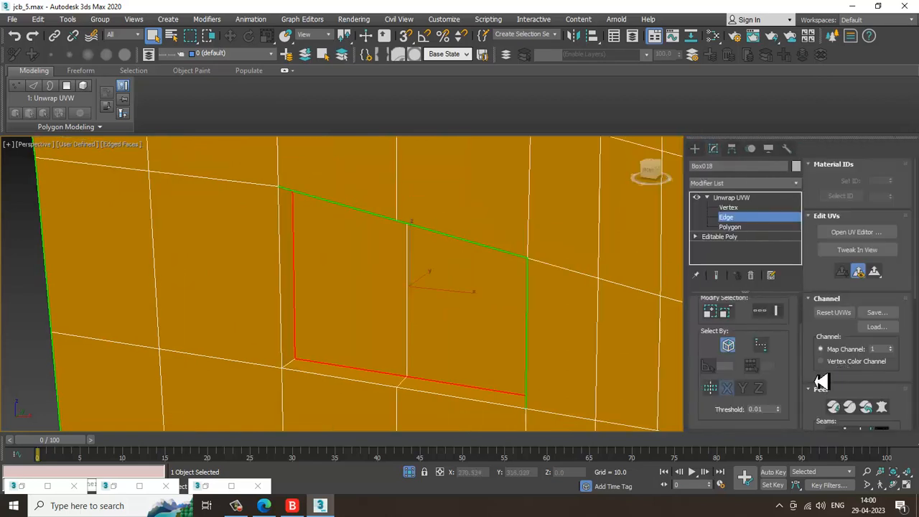
drag(821, 382, 864, 234)
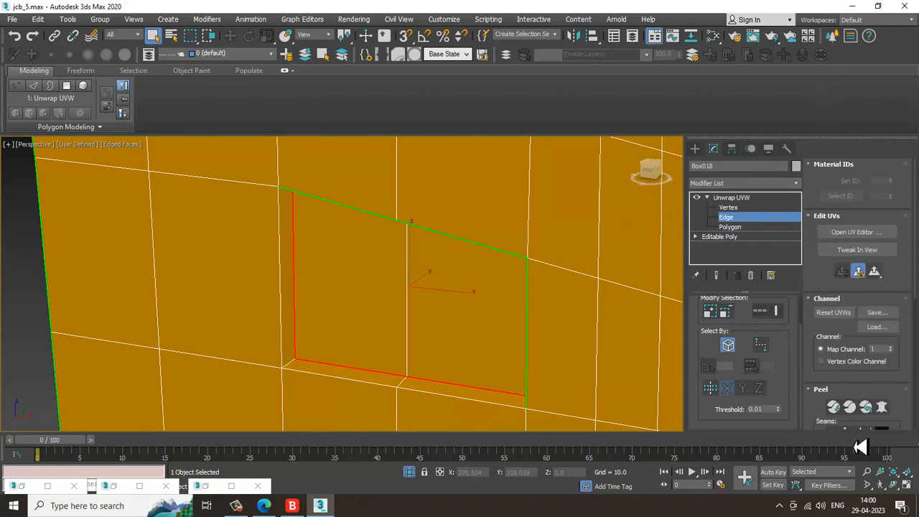
click(866, 232)
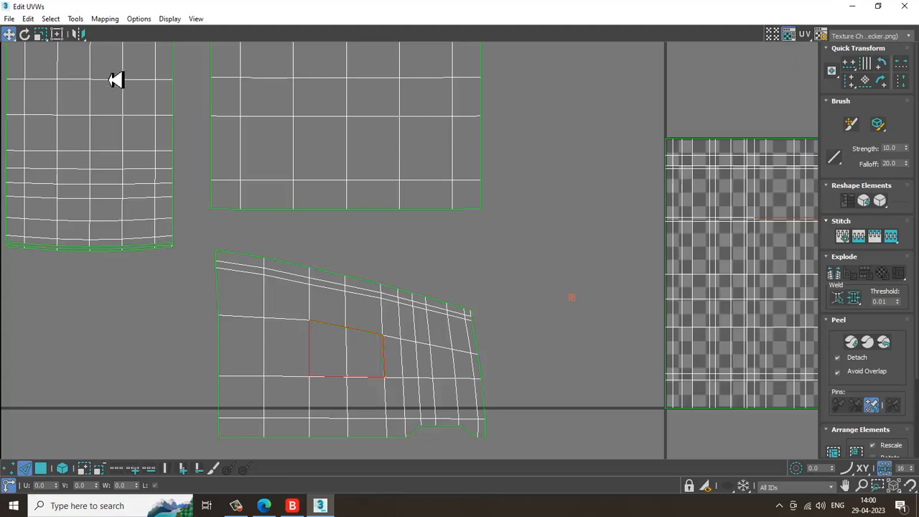
click(63, 20)
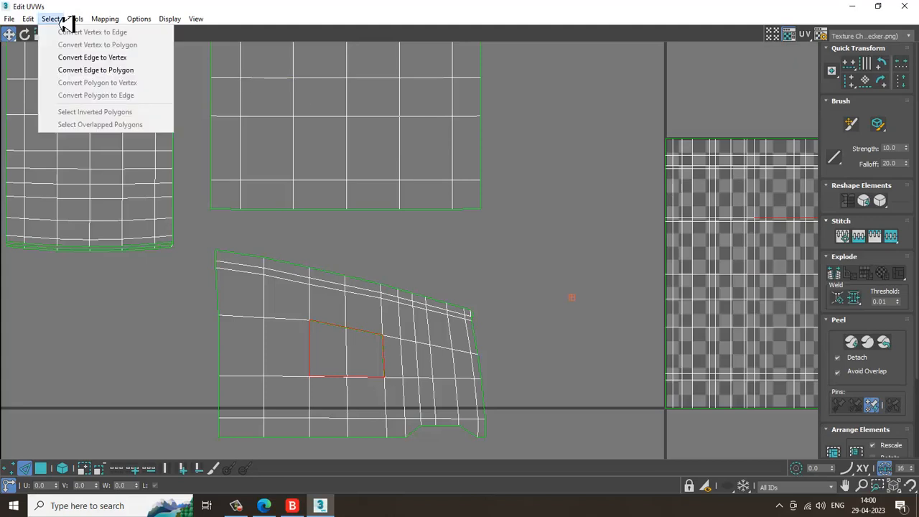
mouse_move(79, 23)
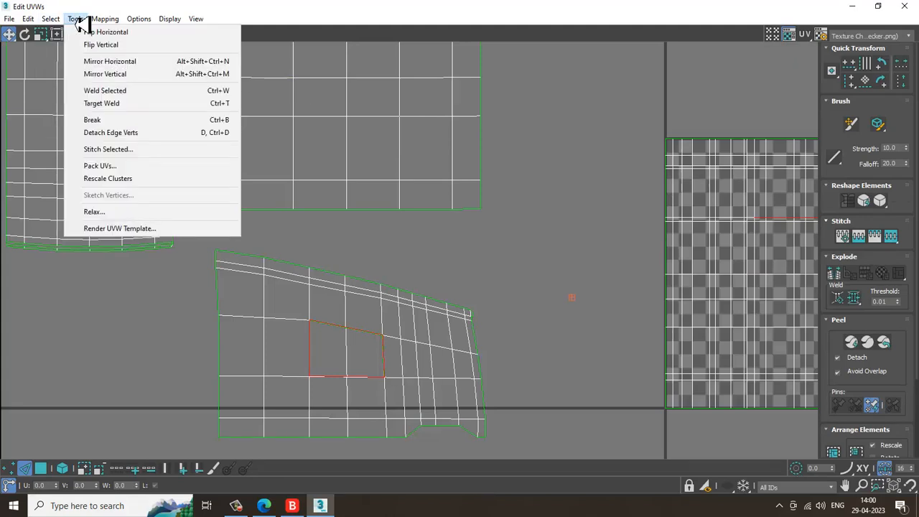
mouse_move(153, 23)
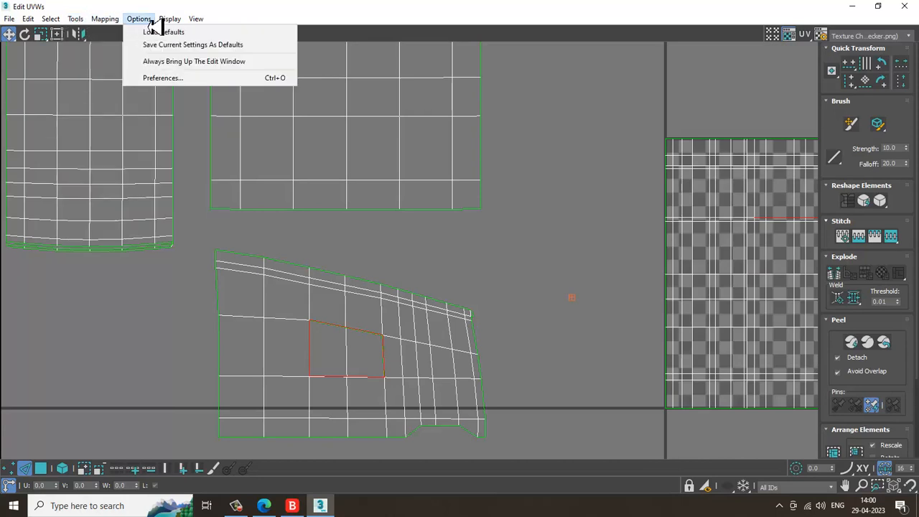
mouse_move(196, 20)
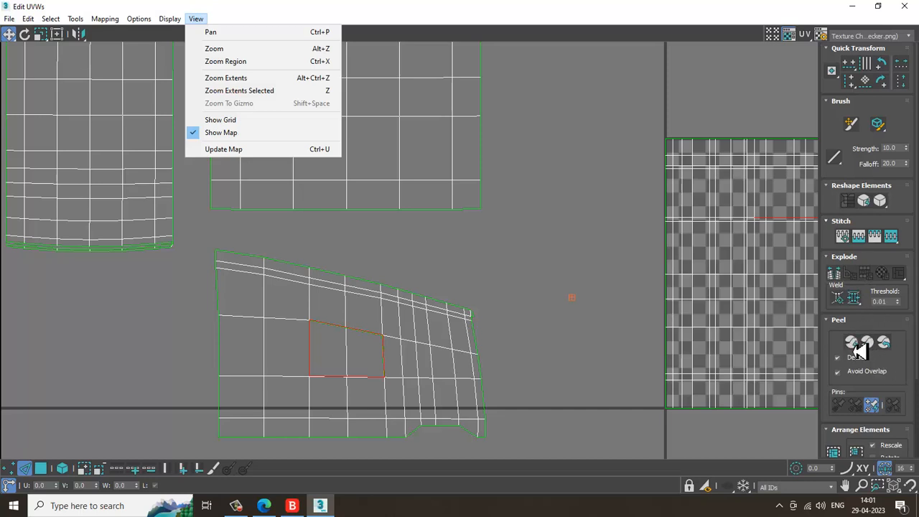
click(912, 383)
drag(912, 383, 916, 337)
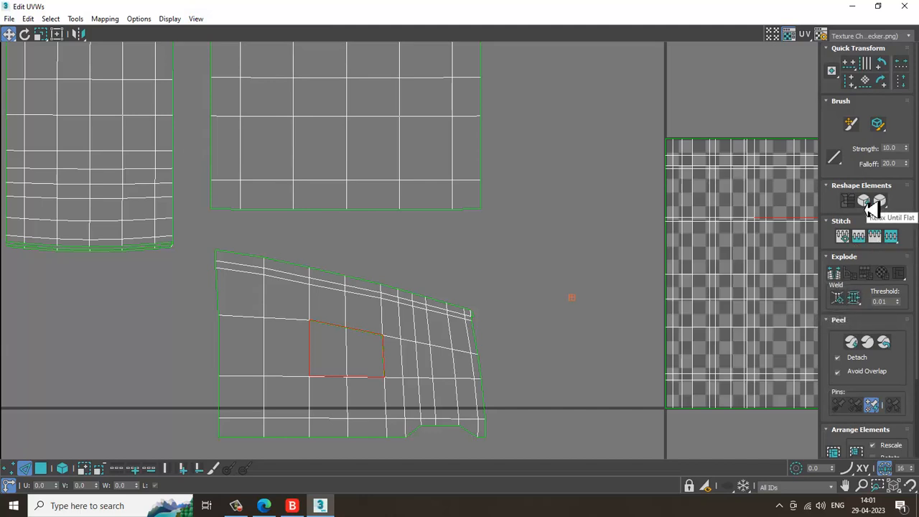
click(852, 6)
Select the recessed opening's polygons at Polygon level and unwrap them with Quick Peel
click(730, 227)
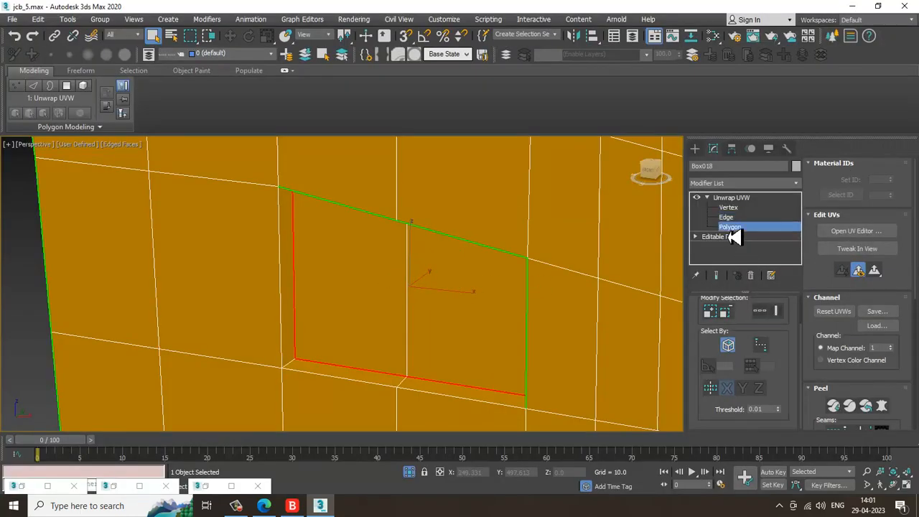
click(484, 288)
scroll(484, 287, up, 2)
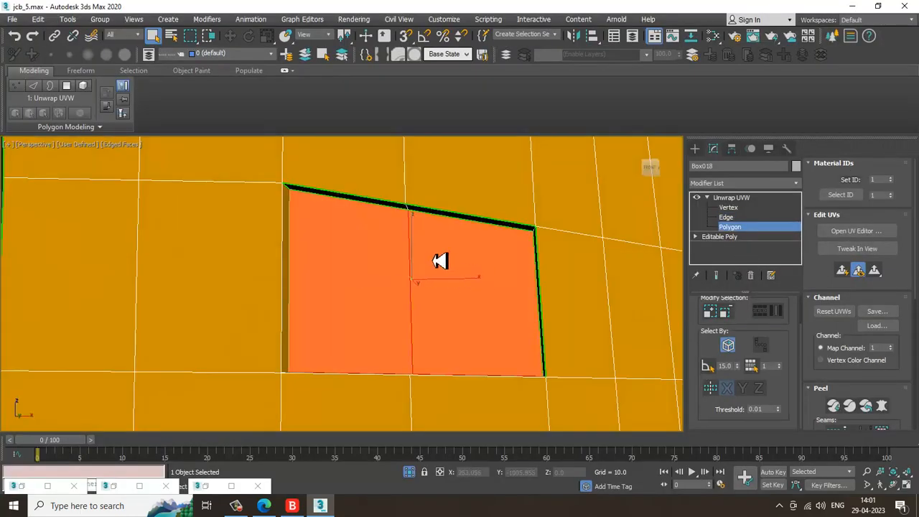
alt+middle_drag(441, 261, 355, 212)
alt+middle_drag(443, 285, 553, 314)
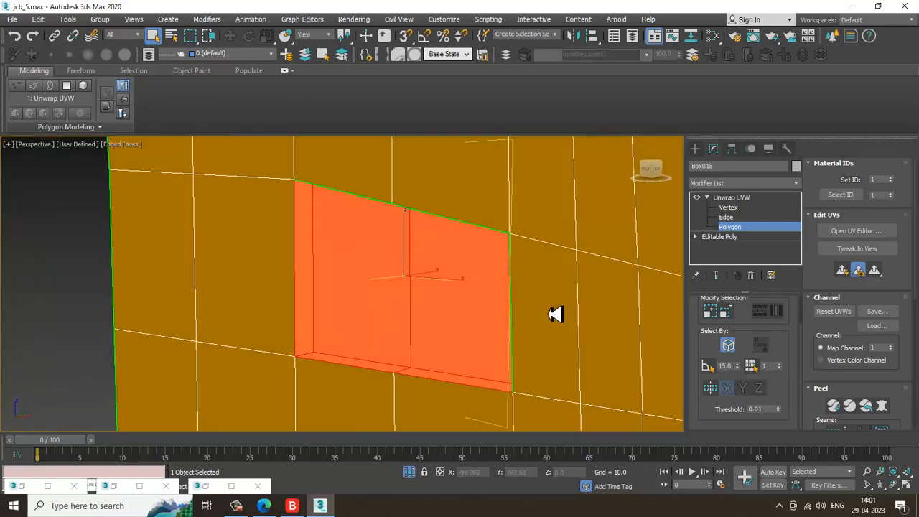
drag(860, 378, 863, 282)
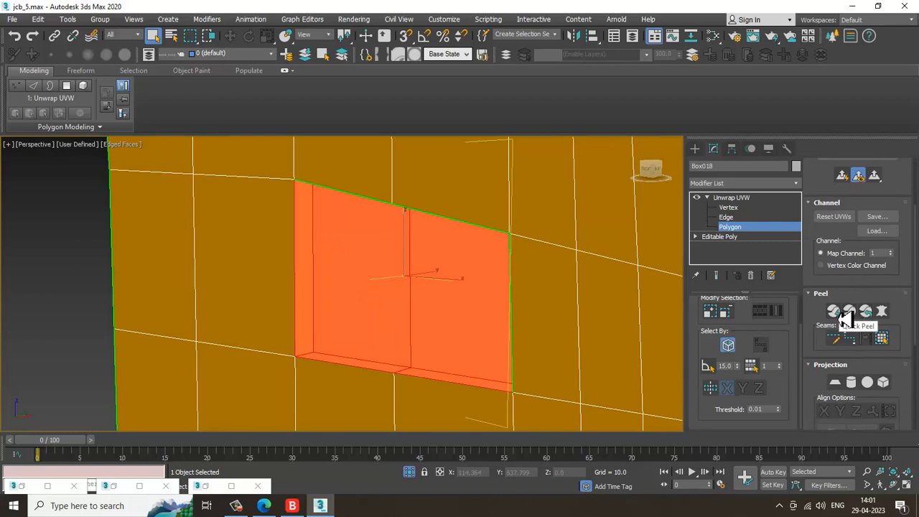
click(848, 315)
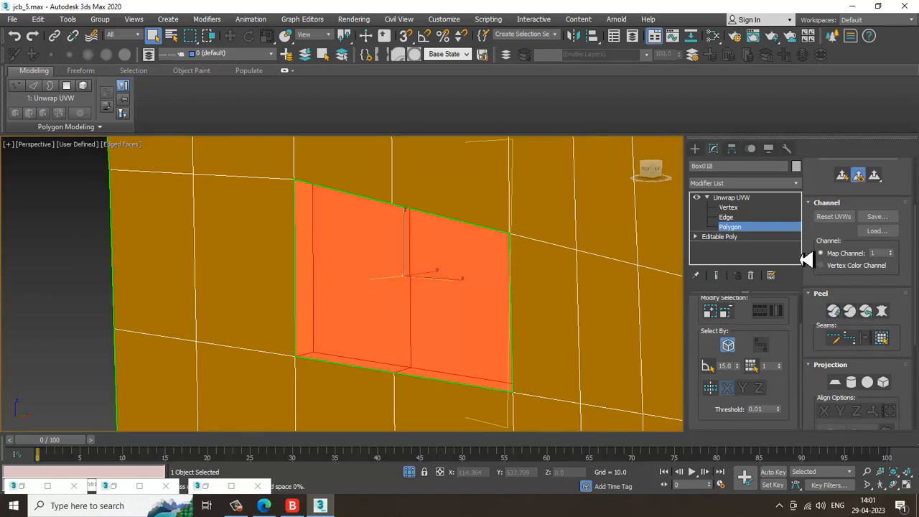
Open the UV Editor and move the peeled recess islands off the checker tile above it
drag(819, 194, 822, 355)
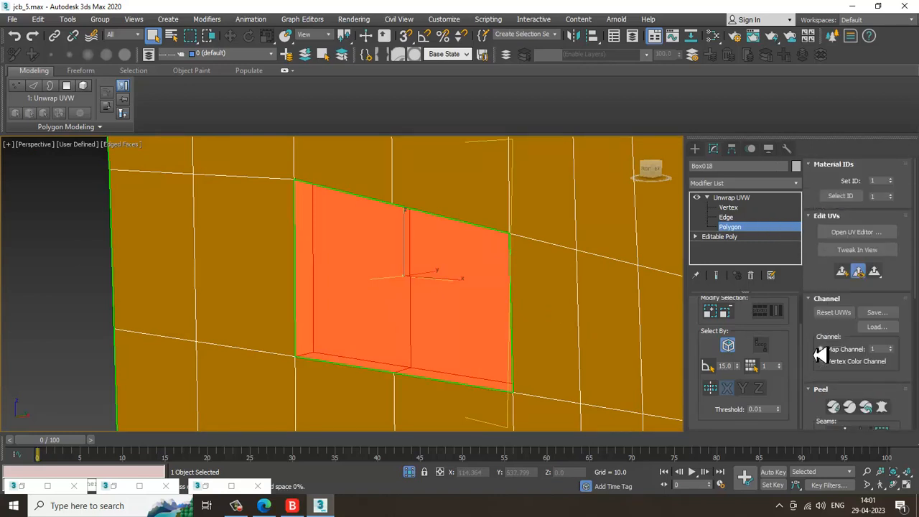
click(856, 236)
scroll(554, 288, up, 4)
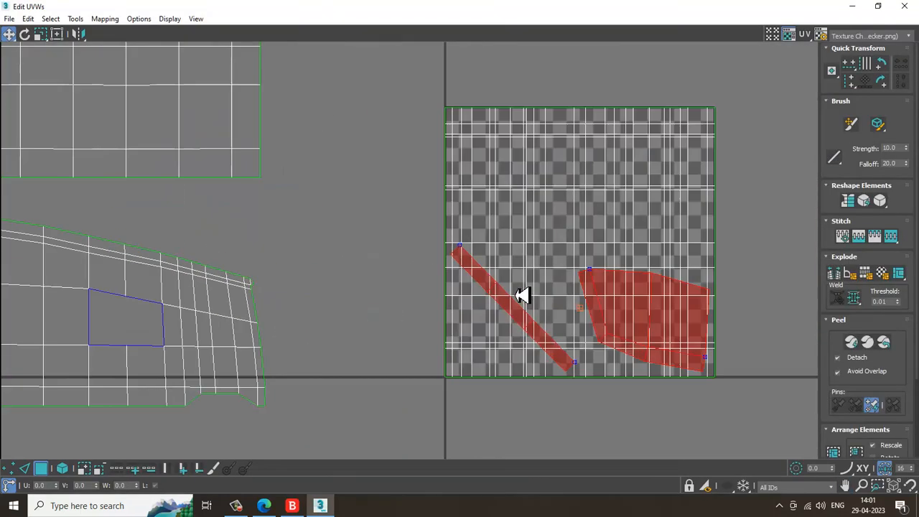
drag(641, 313, 719, 63)
middle_drag(700, 136, 492, 365)
click(602, 178)
scroll(542, 223, up, 2)
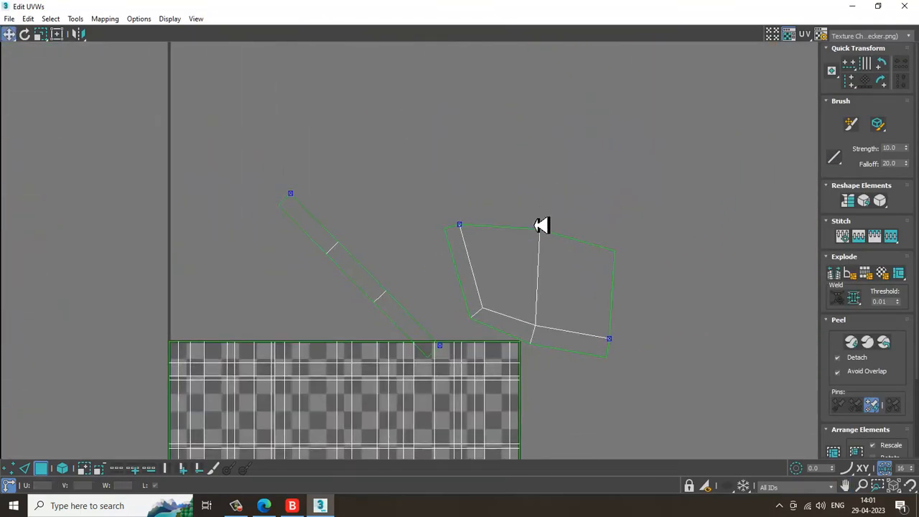
click(493, 281)
middle_drag(493, 281, 513, 180)
drag(524, 163, 524, 165)
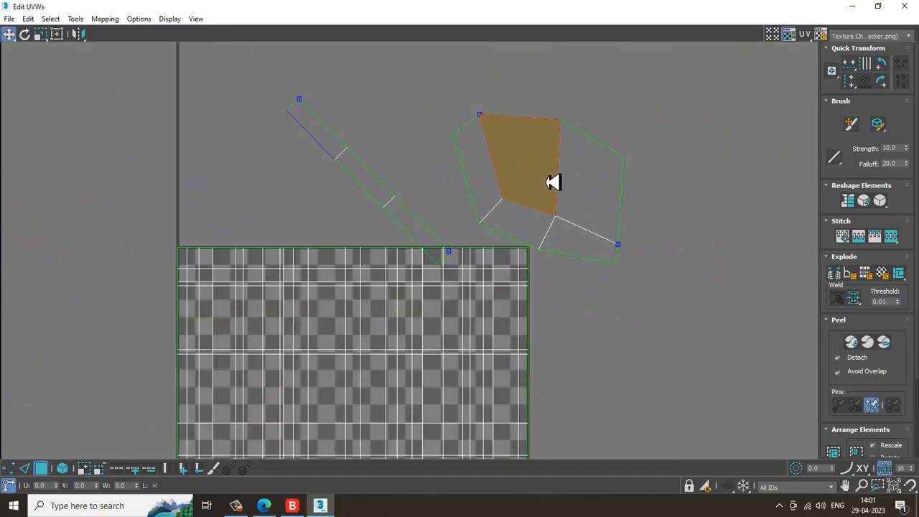
key(ctrl+z)
click(644, 122)
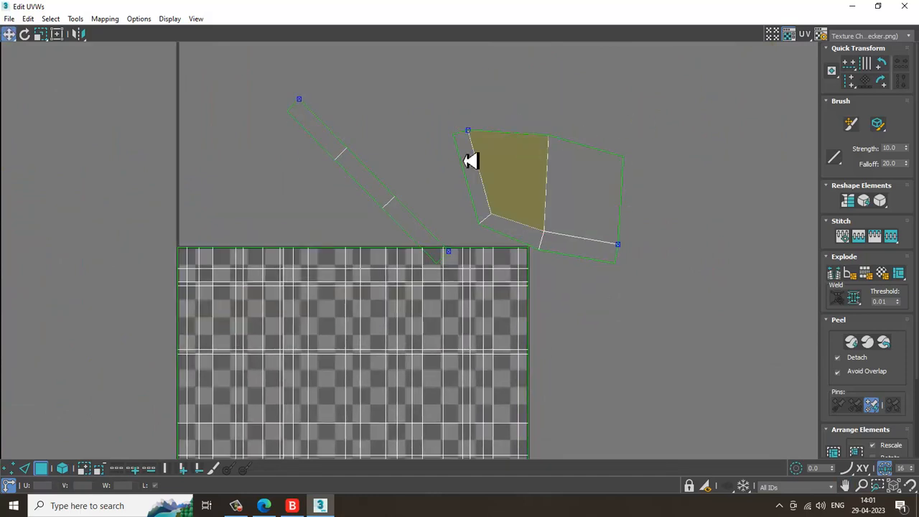
Select the thin strip island and move it beside the recess face island
key(2)
click(321, 145)
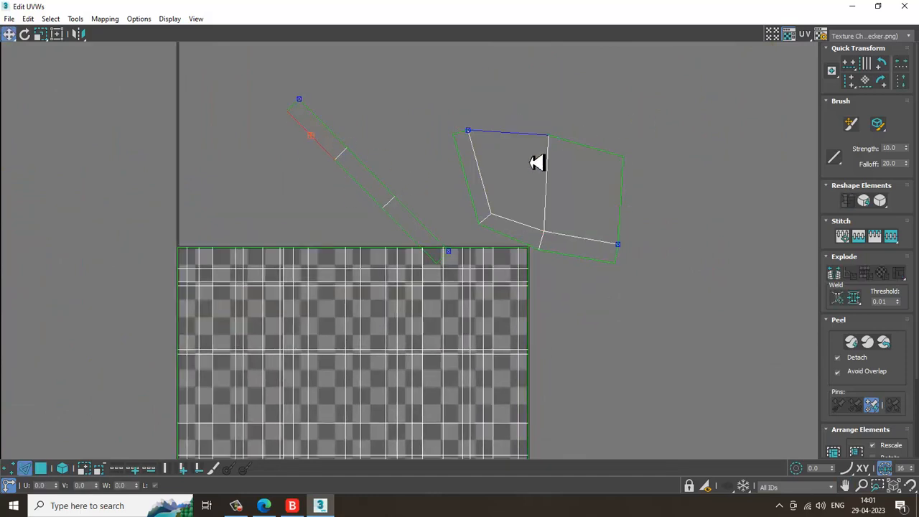
key(3)
click(323, 136)
ctrl+click(378, 202)
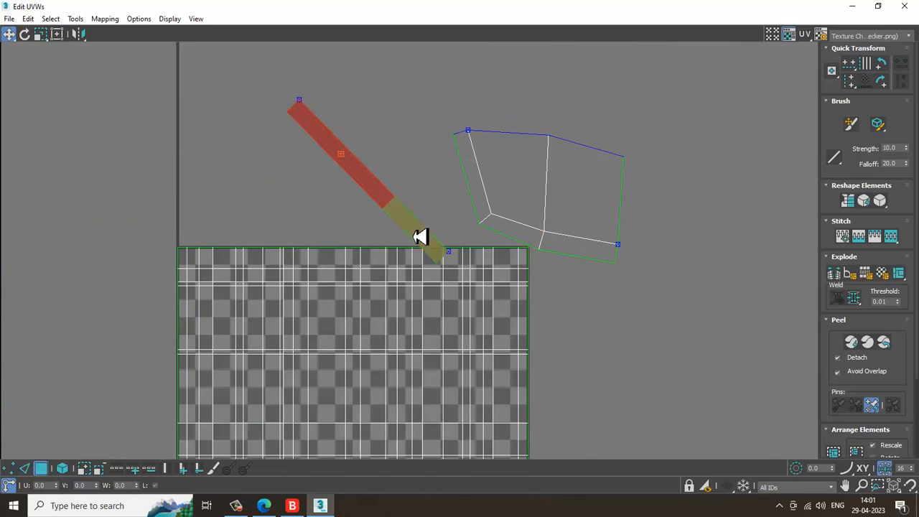
ctrl+click(419, 235)
drag(409, 220, 668, 177)
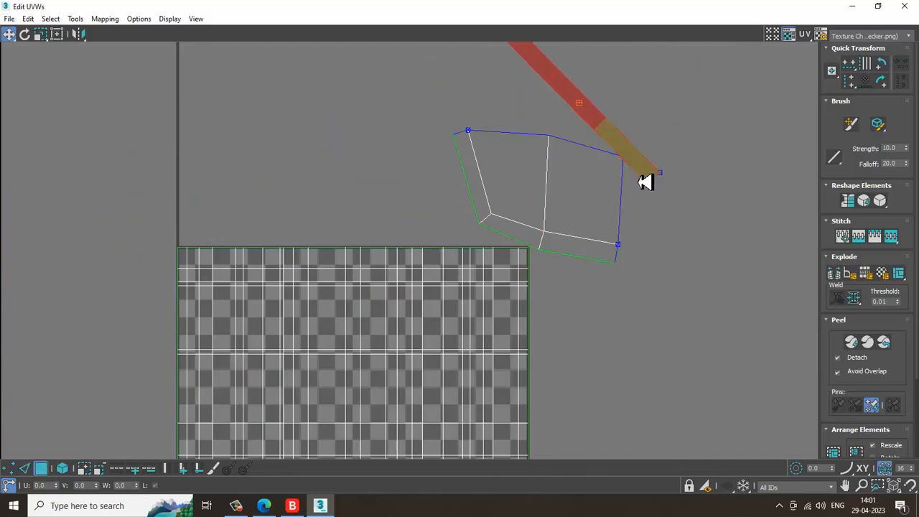
Select vertices and edges along the strip island and the face island's upper edge
key(1)
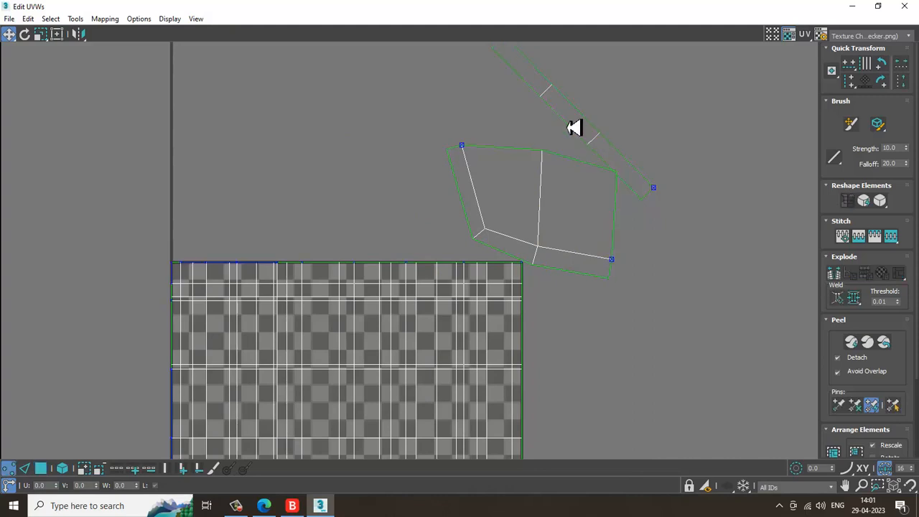
middle_drag(564, 127, 532, 200)
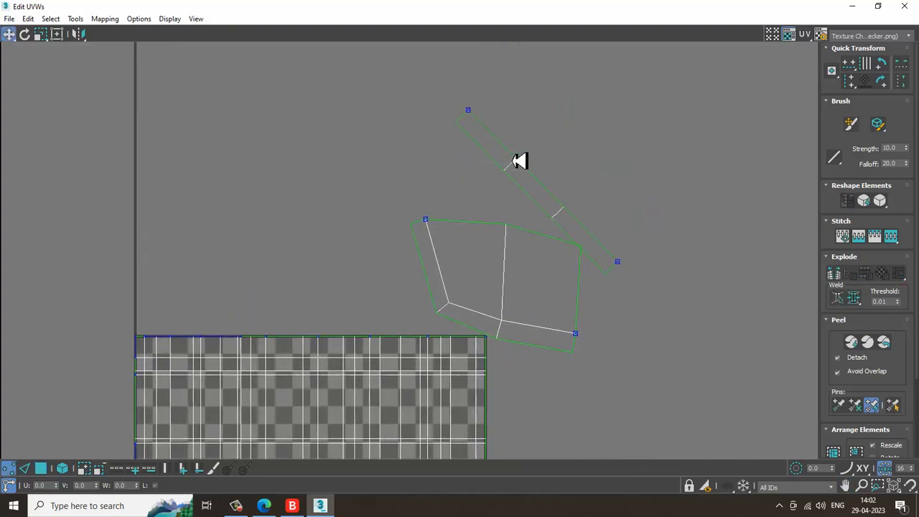
key(3)
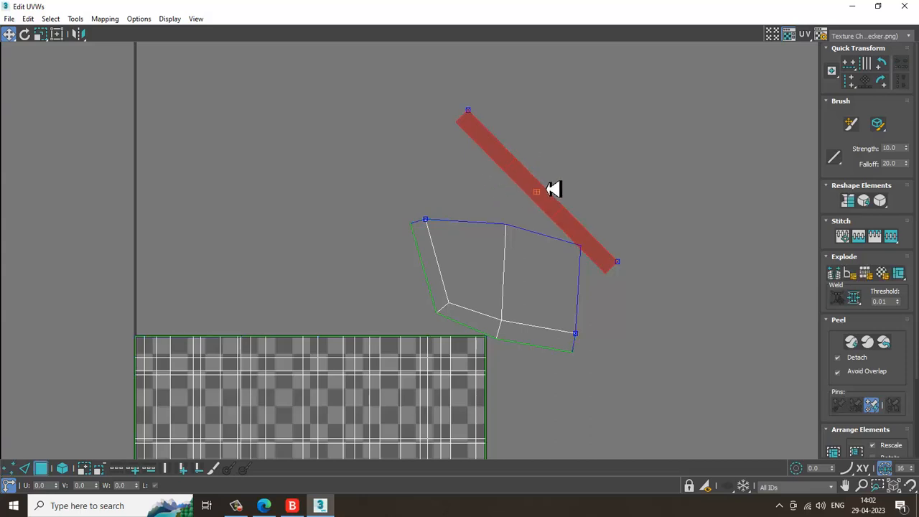
key(1)
drag(427, 87, 546, 170)
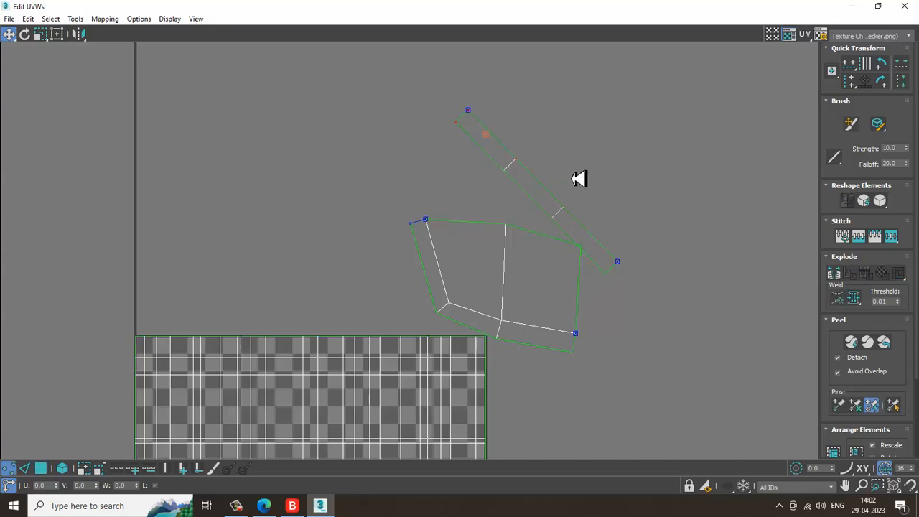
drag(553, 229, 589, 237)
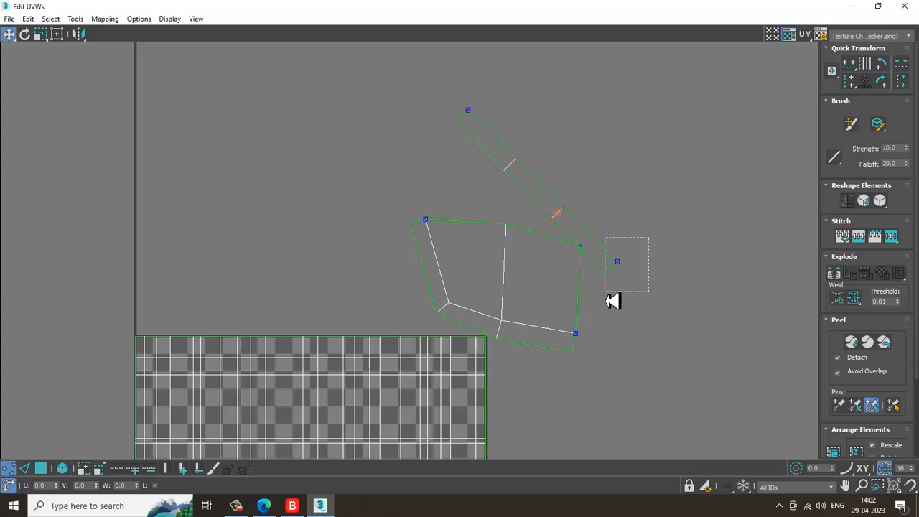
drag(496, 188, 490, 181)
drag(508, 96, 430, 140)
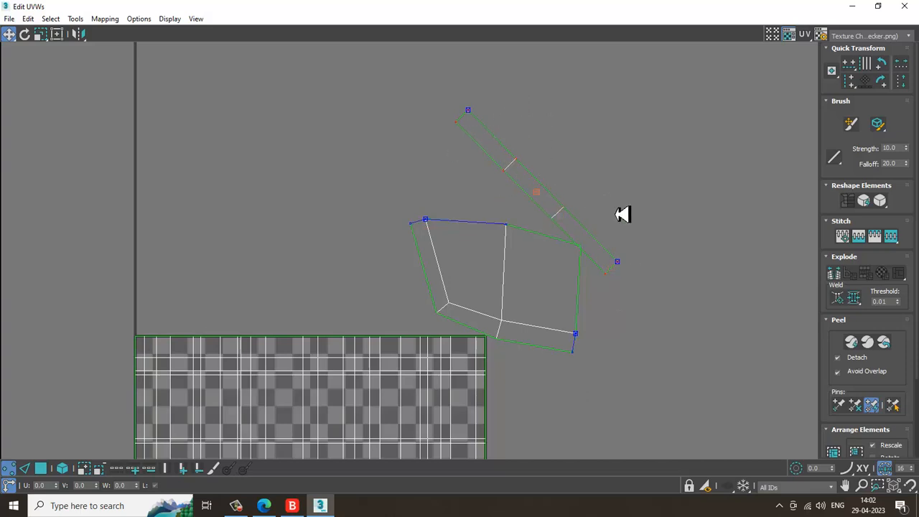
drag(590, 200, 552, 232)
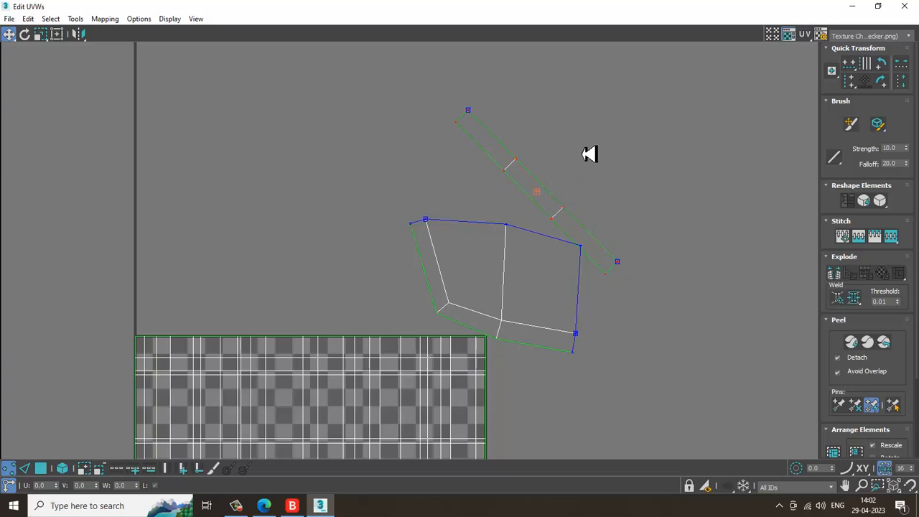
Rotate the strip island to lie horizontally above the recess face island
click(24, 34)
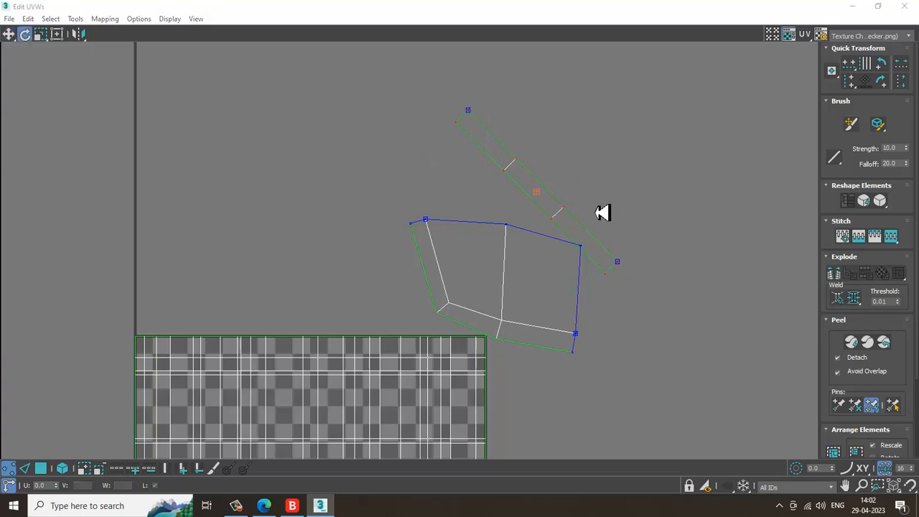
drag(522, 170, 521, 192)
scroll(530, 226, up, 2)
middle_drag(528, 219, 541, 220)
click(500, 209)
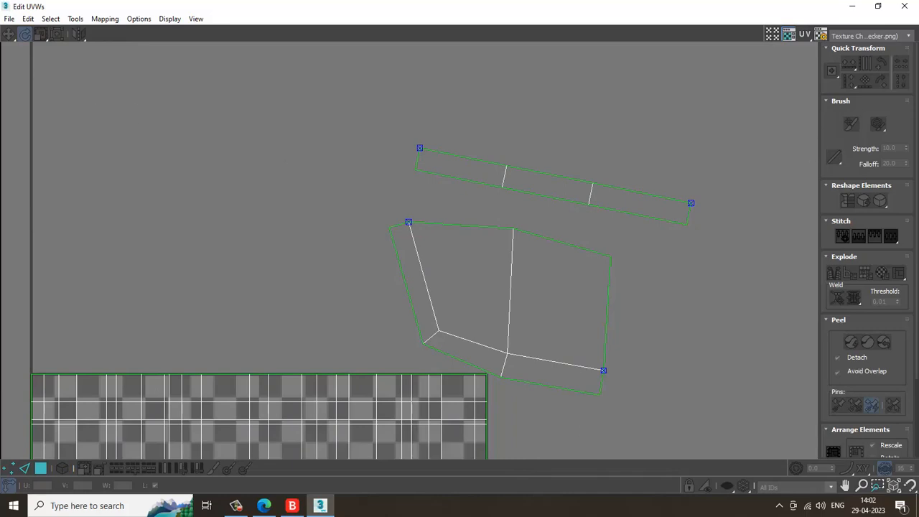
Minimize the UV editor and, at Polygon level, select the polygons along the box's side corner faces
click(878, 6)
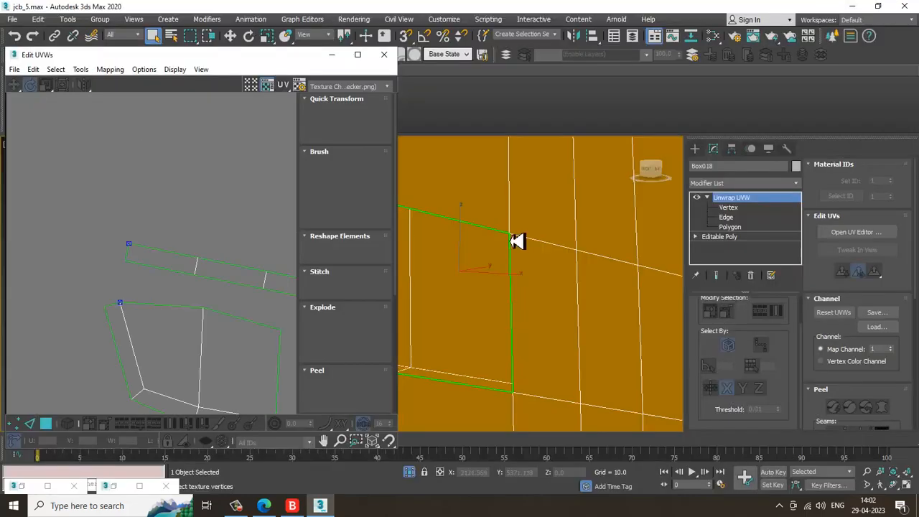
click(331, 55)
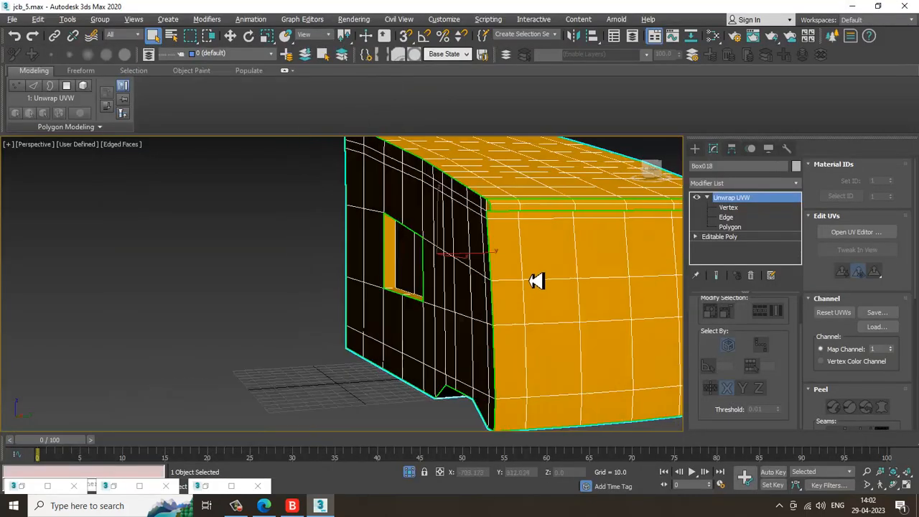
scroll(536, 280, down, 10)
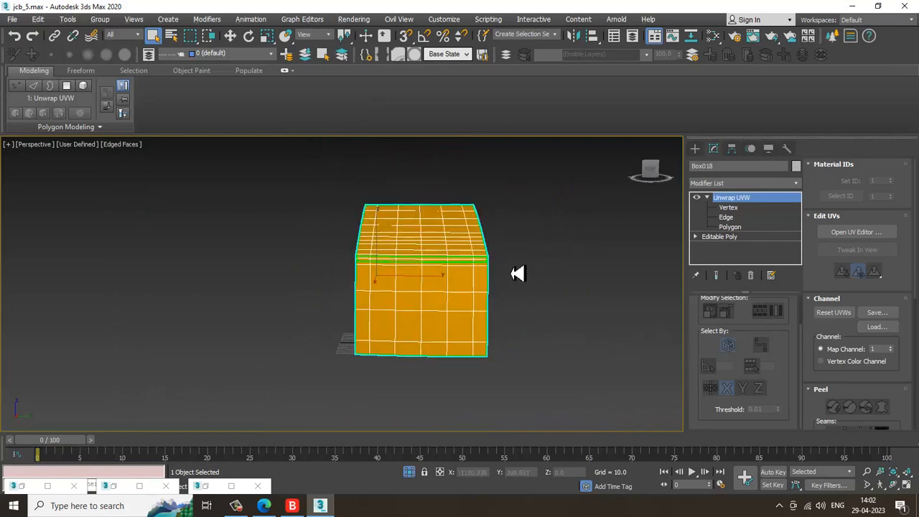
alt+middle_drag(517, 273, 410, 283)
click(742, 228)
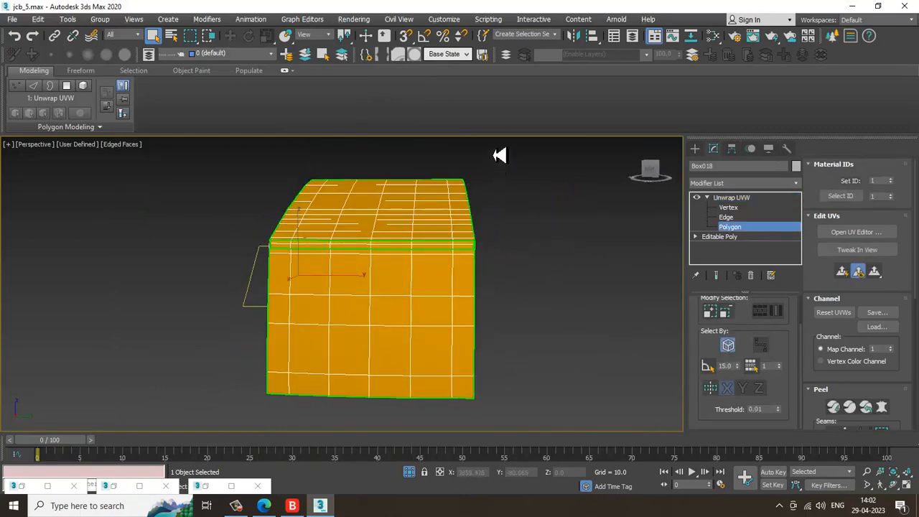
click(463, 359)
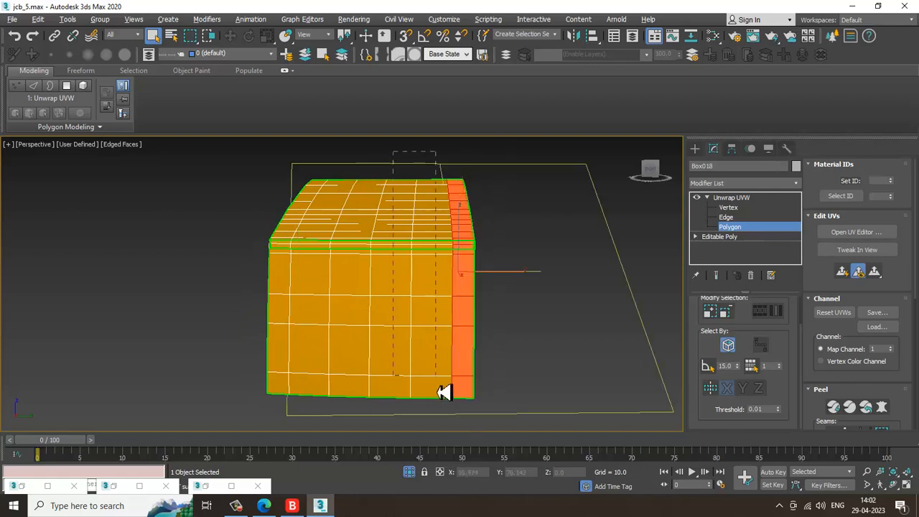
alt+middle_drag(467, 400, 235, 180)
alt+middle_drag(635, 452, 417, 265)
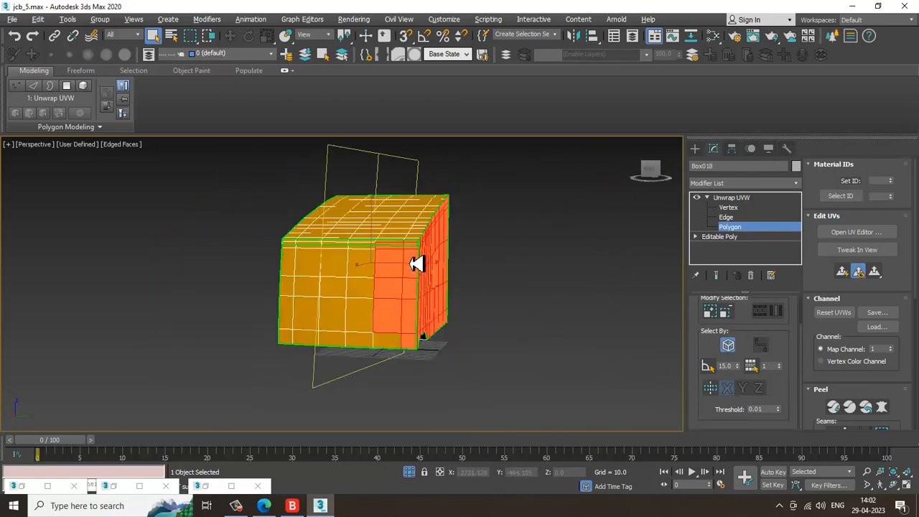
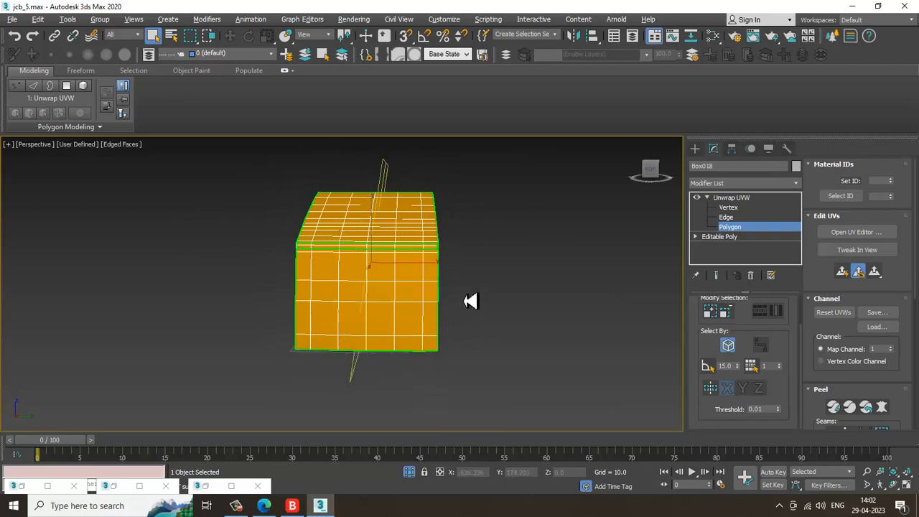
Open the UV editor and move the selected side-corner island out of the checker square, above the other islands, then minimize the editor
alt+middle_drag(470, 301, 340, 410)
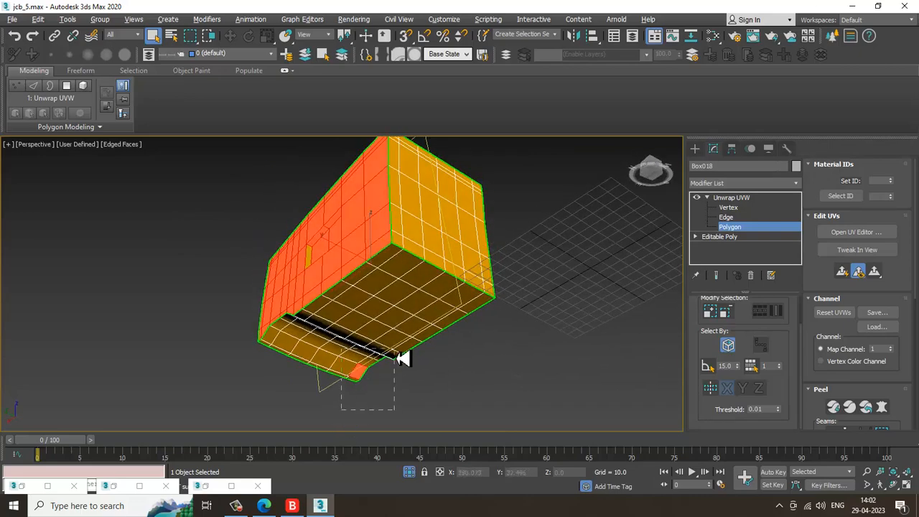
alt+middle_drag(403, 359, 336, 311)
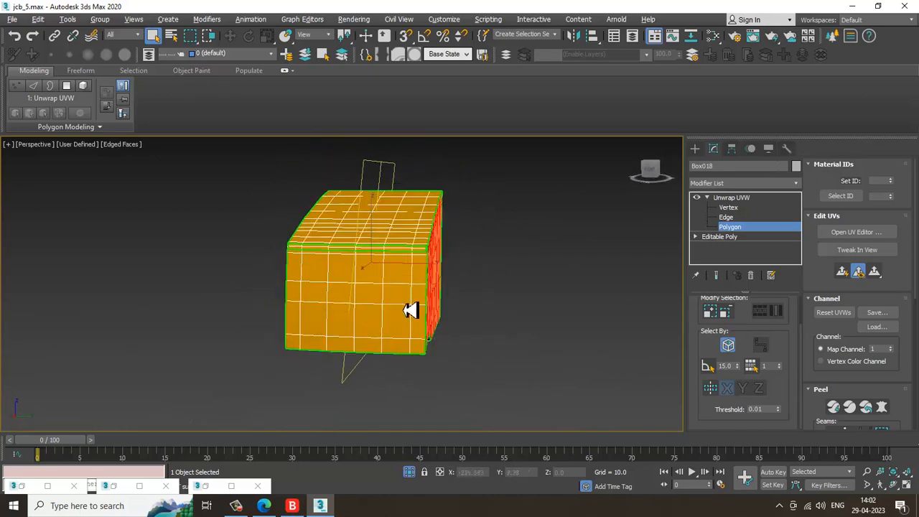
mouse_move(474, 321)
alt+middle_down()
mouse_move(437, 352)
mouse_move(507, 369)
mouse_move(579, 369)
mouse_move(653, 341)
mouse_move(447, 359)
mouse_move(484, 352)
mouse_move(388, 353)
mouse_move(383, 298)
mouse_move(353, 243)
mouse_move(304, 275)
alt+middle_up()
key(F3)
scroll(390, 335, up, 5)
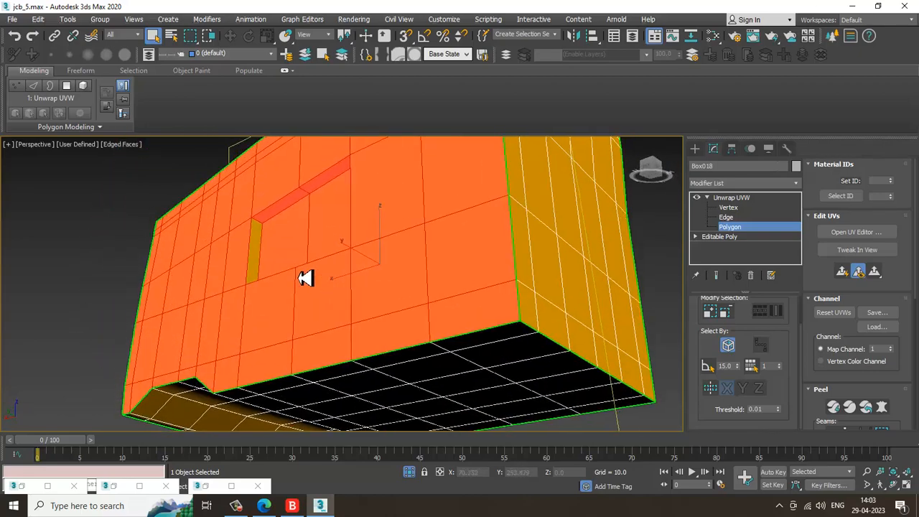
alt+middle_drag(261, 250, 497, 350)
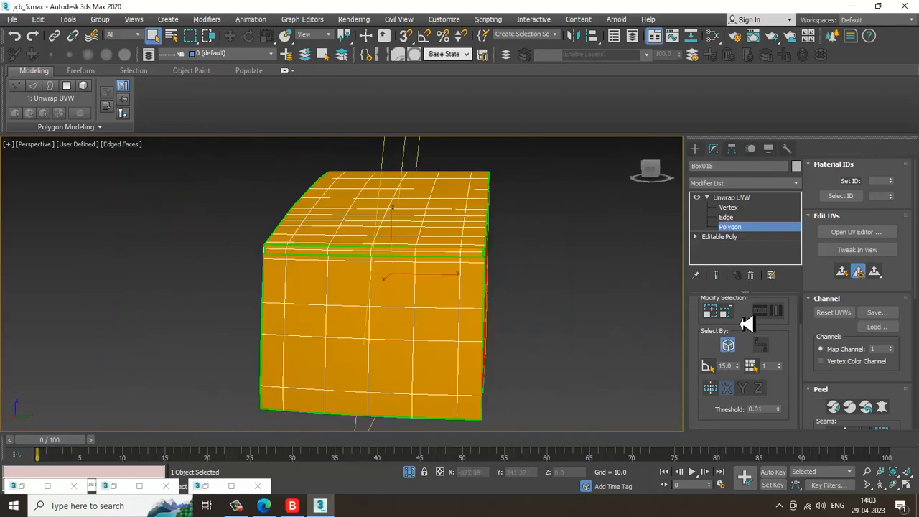
click(856, 232)
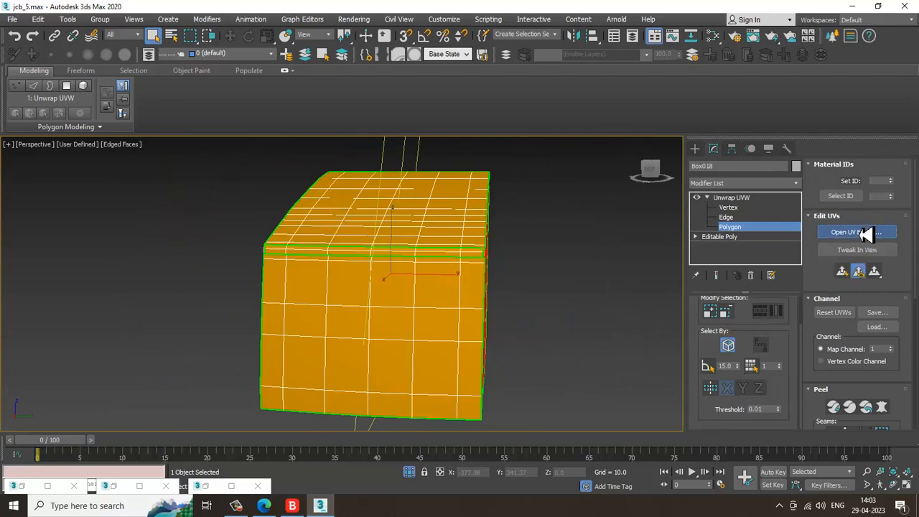
click(357, 54)
scroll(493, 308, down, 5)
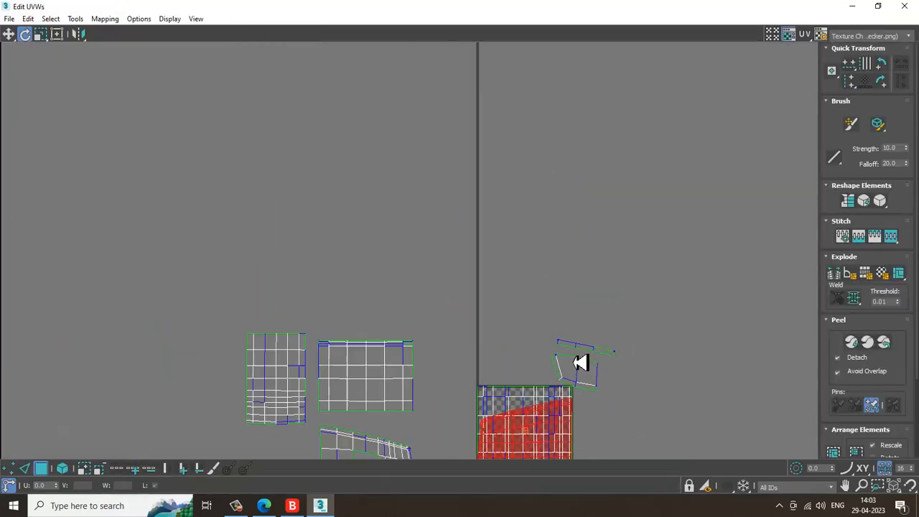
middle_drag(581, 361, 600, 297)
scroll(600, 297, up, 2)
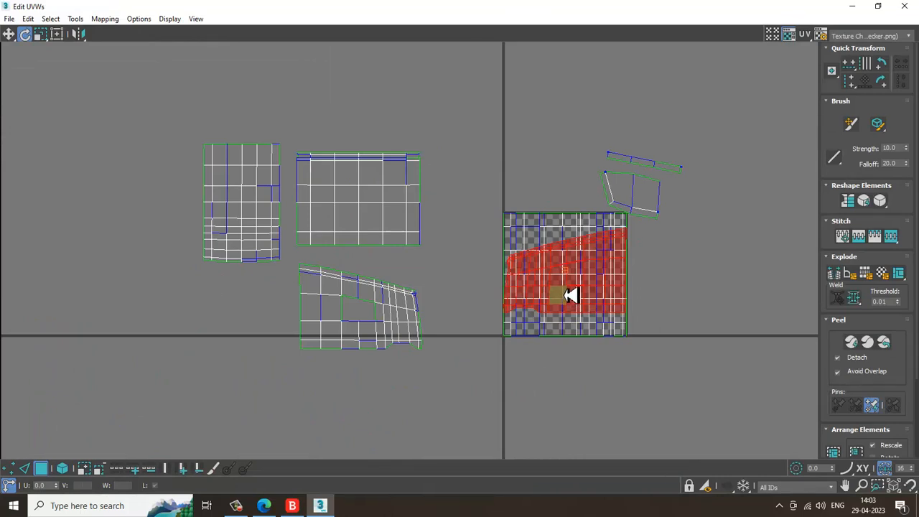
click(11, 34)
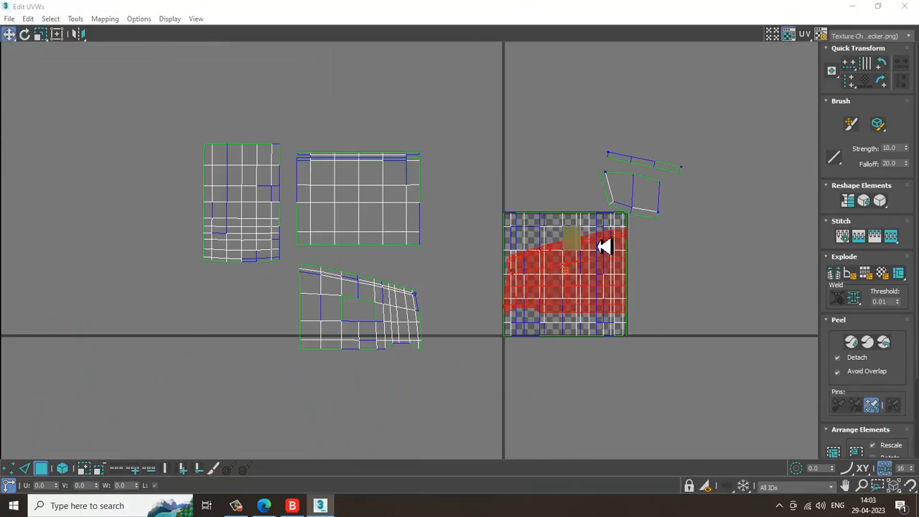
drag(608, 308, 398, 116)
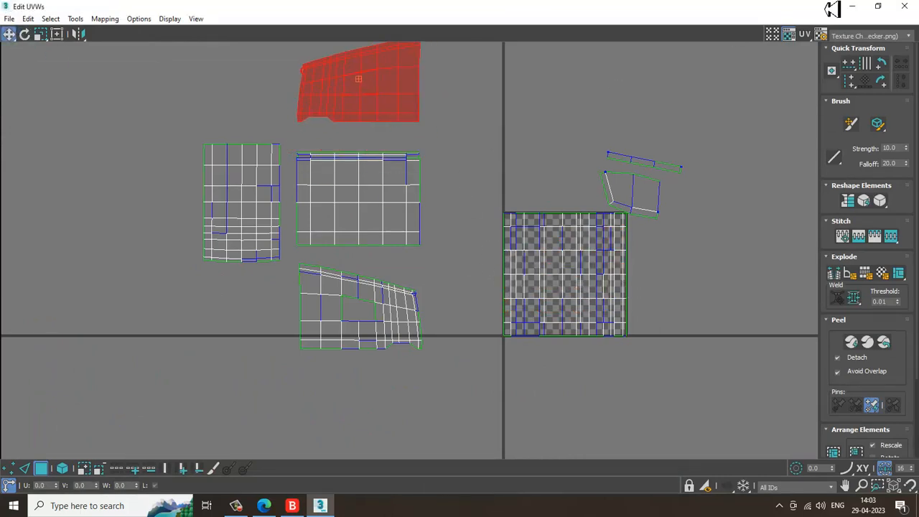
click(852, 6)
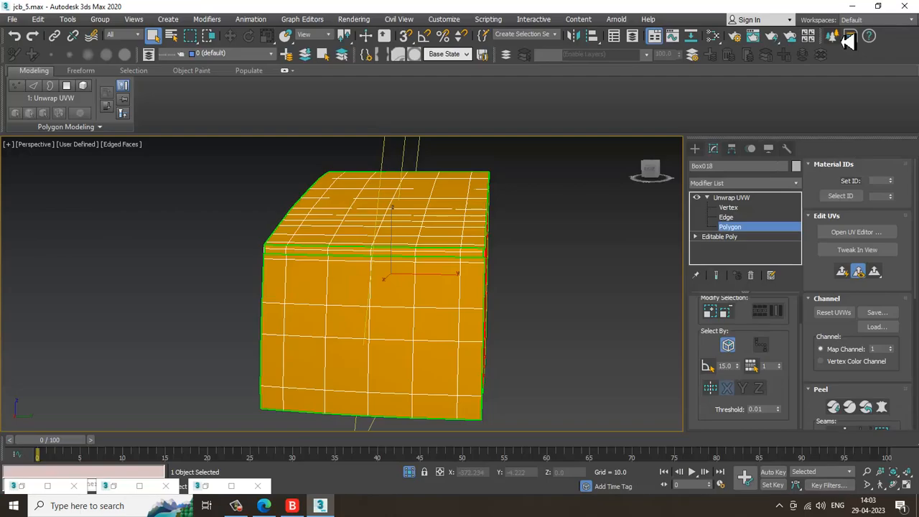
Leave the Unwrap UVW sub-object level and exit isolation to show the whole backhoe again
click(732, 198)
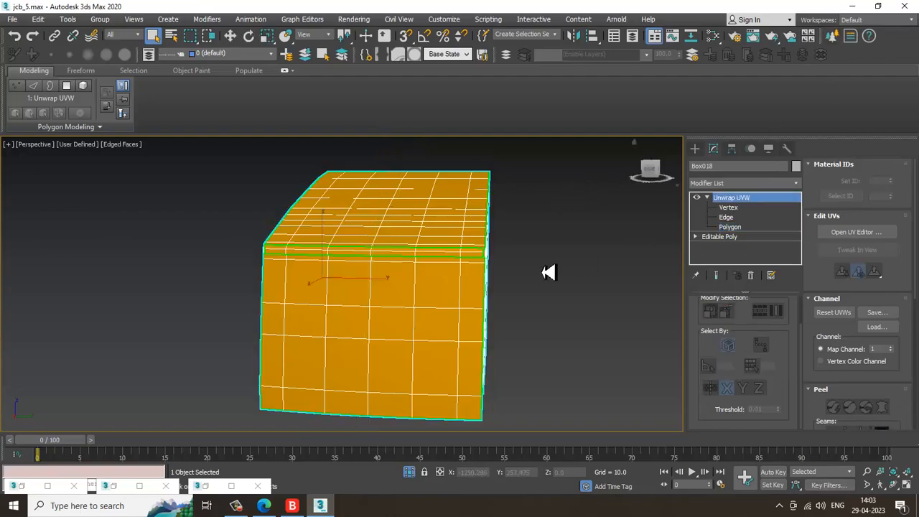
right_click(553, 222)
click(575, 127)
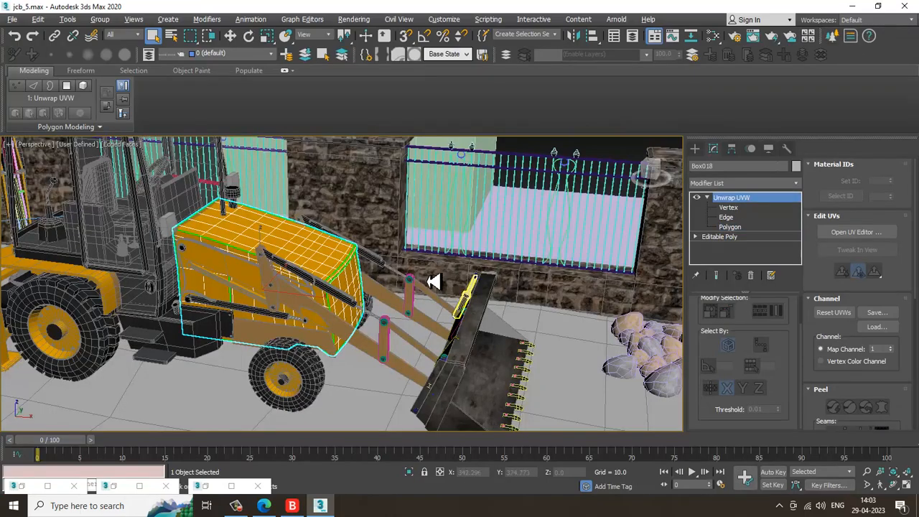
Orbit and zoom around the front loader arm to inspect its parts
alt+middle_drag(433, 282, 569, 293)
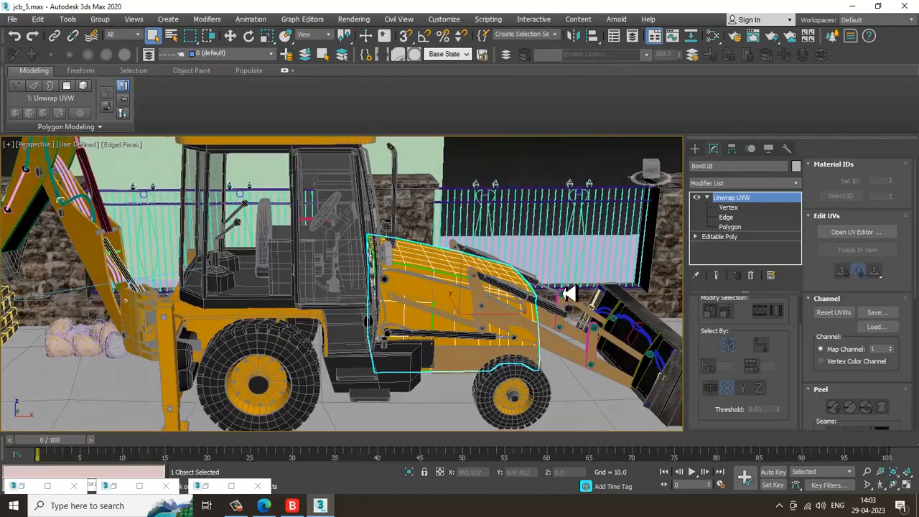
scroll(524, 313, down, 3)
alt+middle_drag(482, 301, 444, 290)
scroll(378, 269, up, 3)
scroll(378, 269, up, 3)
alt+middle_drag(283, 228, 276, 328)
click(325, 336)
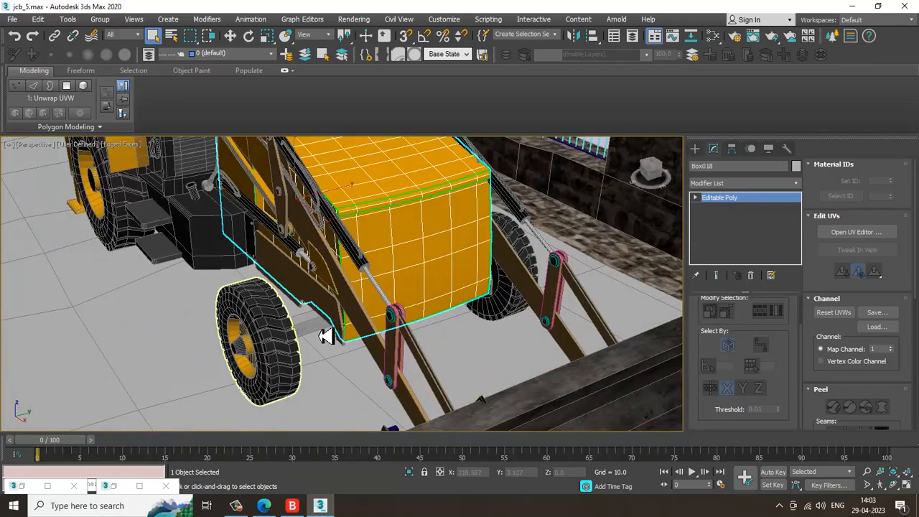
key(z)
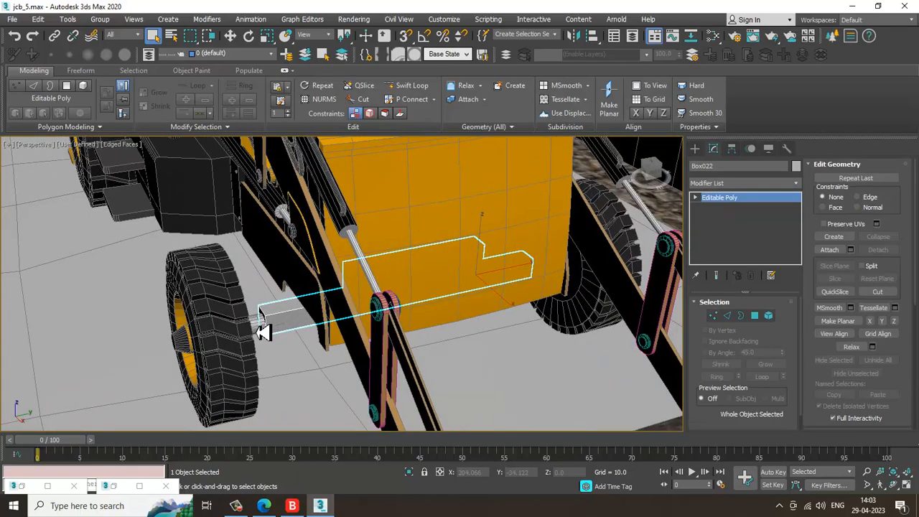
ctrl+click(263, 331)
alt+middle_drag(263, 331, 652, 318)
Open the Slate Material Editor to review the existing materials, then minimize it
key(m)
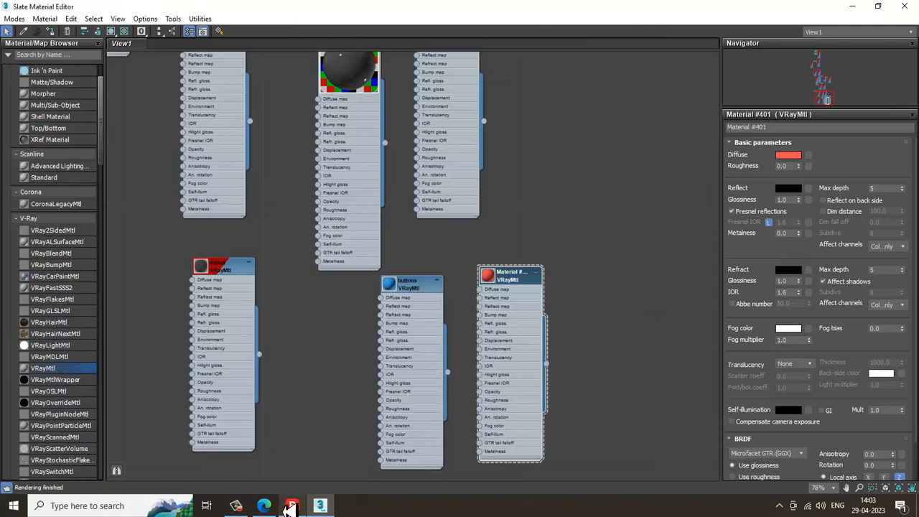
click(237, 507)
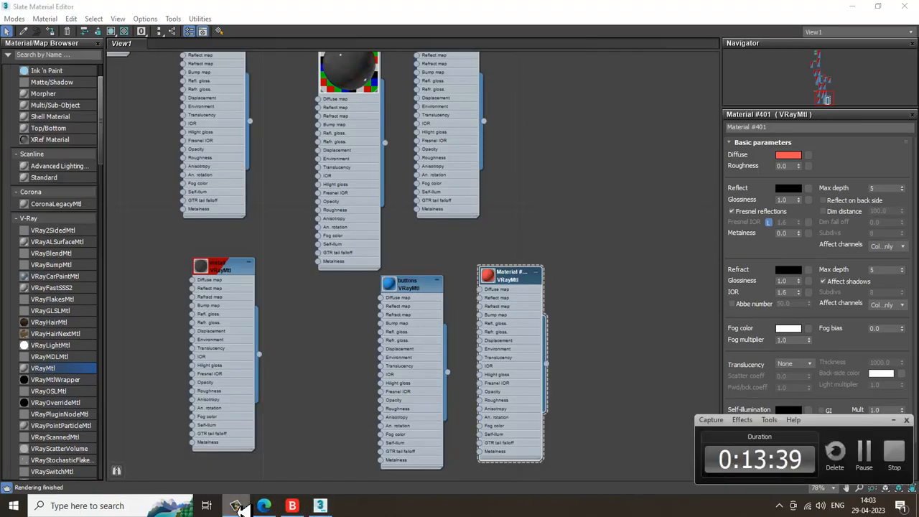
click(239, 507)
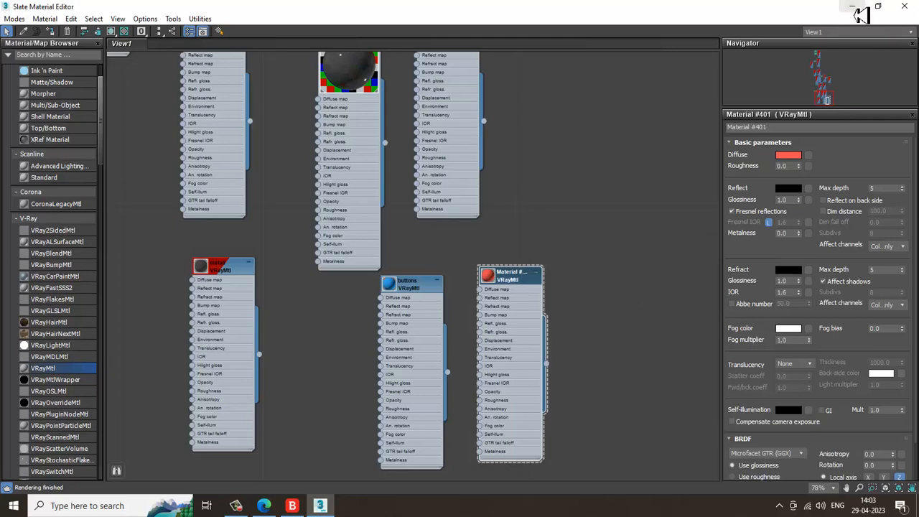
middle_drag(450, 195, 358, 293)
click(288, 123)
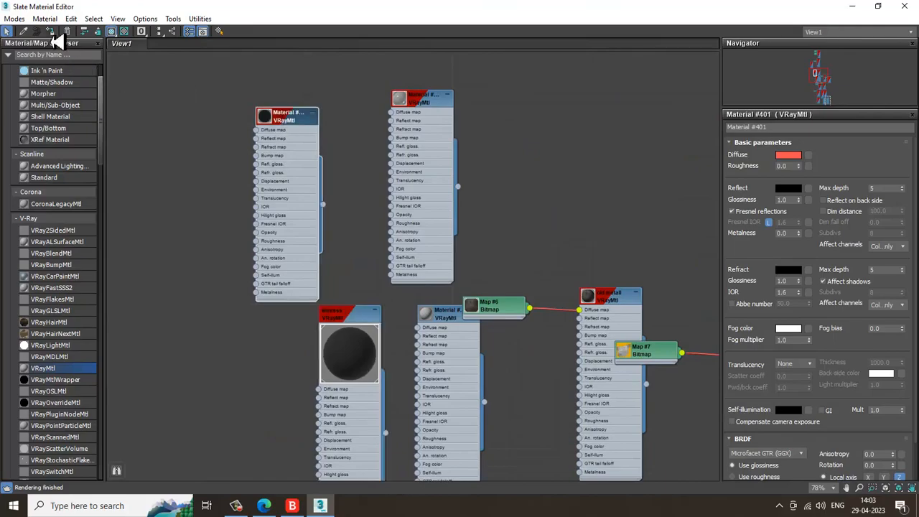
click(853, 7)
Navigate to the bucket linkage, select its link parts and review the Slate Material Editor
alt+middle_drag(445, 286, 436, 234)
click(385, 185)
scroll(381, 264, up, 3)
scroll(269, 209, down, 4)
scroll(302, 249, up, 5)
middle_drag(269, 209, 282, 263)
scroll(282, 263, up, 2)
scroll(282, 262, up, 1)
click(312, 331)
ctrl+click(180, 294)
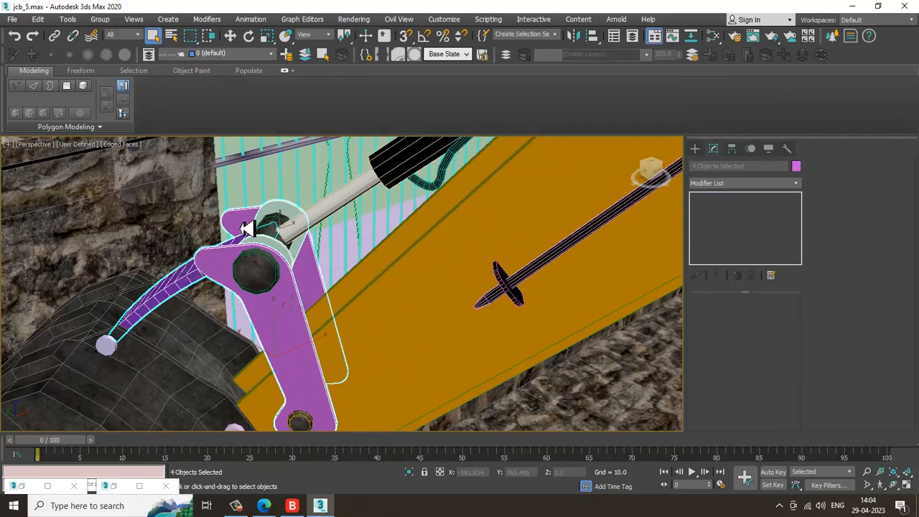
scroll(325, 265, down, 5)
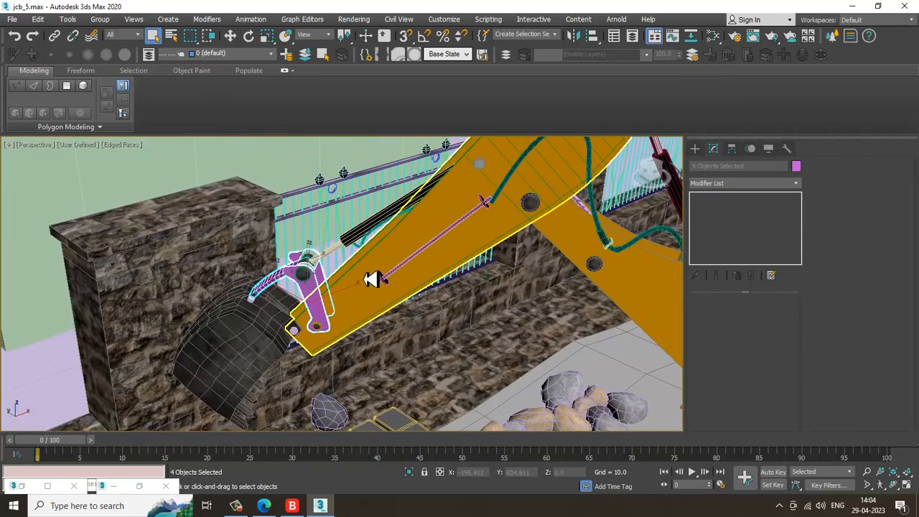
key(m)
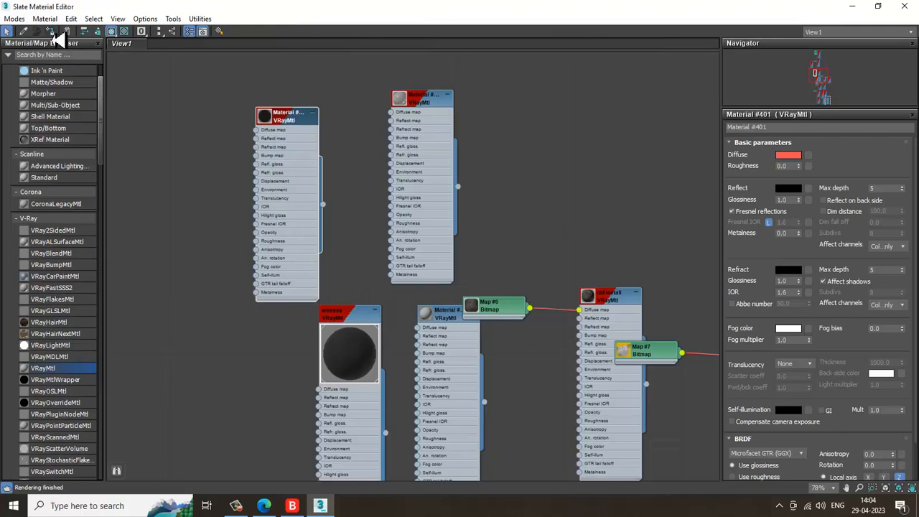
click(853, 8)
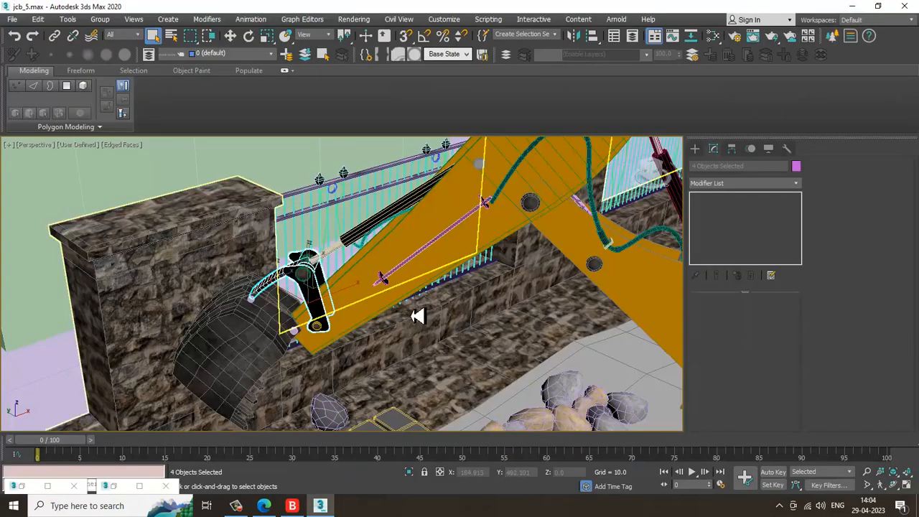
Delete the small pin cap at the bucket's hinge corner
scroll(423, 310, down, 5)
scroll(392, 311, up, 4)
scroll(374, 328, up, 3)
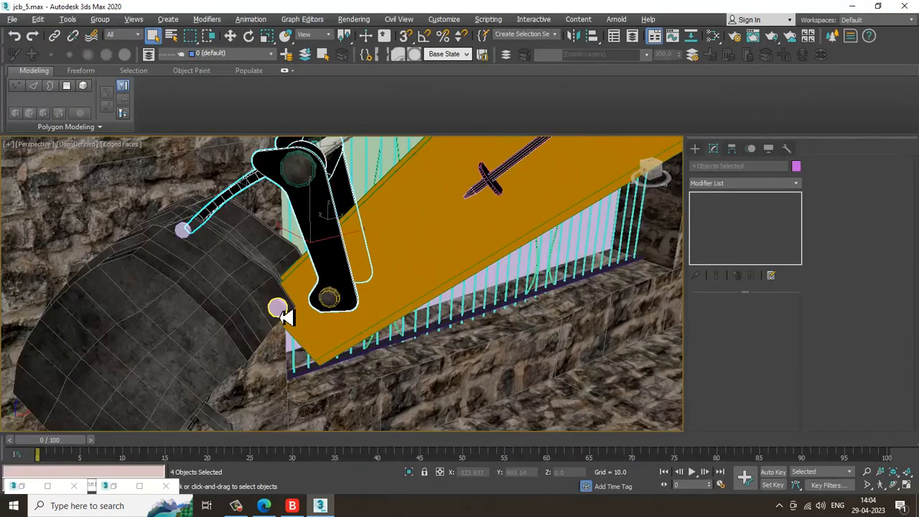
click(283, 312)
scroll(294, 323, up, 3)
key(Delete)
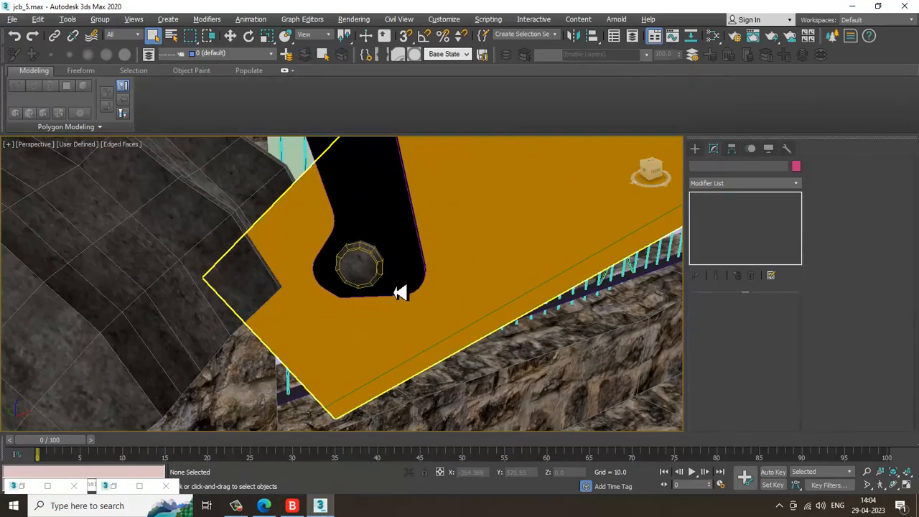
Select the hinge pin cylinder and move it toward the bucket's hinge corner
click(367, 269)
key(w)
mouse_move(406, 253)
shift+mouse_down()
mouse_move(272, 254)
mouse_move(230, 301)
shift+mouse_up()
click(461, 303)
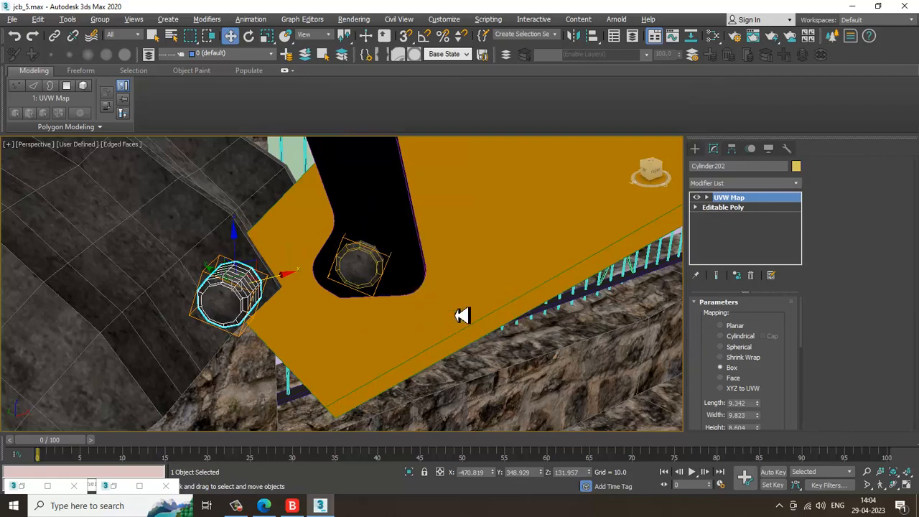
alt+middle_drag(462, 314, 297, 288)
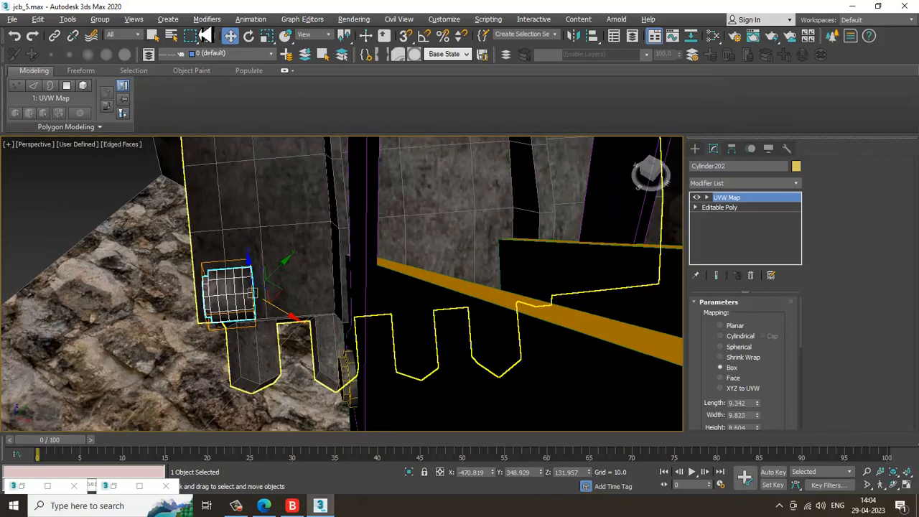
drag(273, 292, 412, 298)
alt+middle_drag(412, 299, 345, 251)
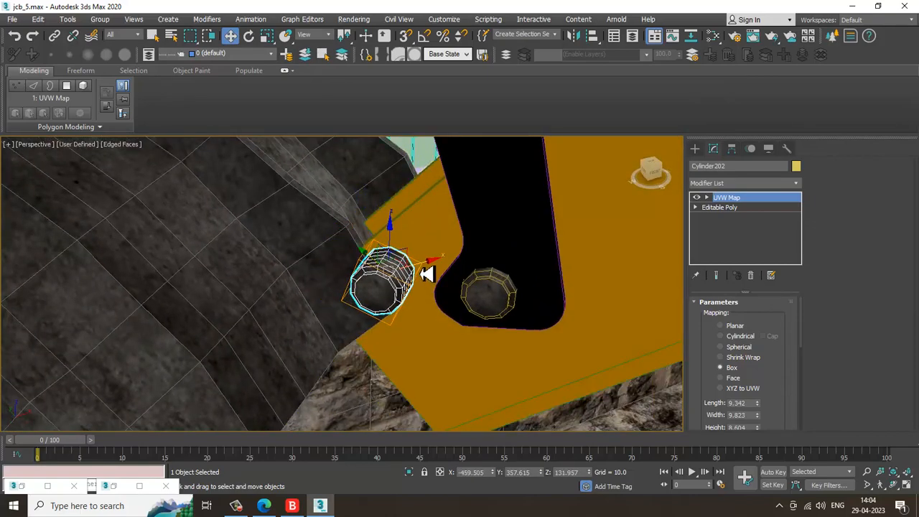
alt+middle_drag(392, 305, 396, 328)
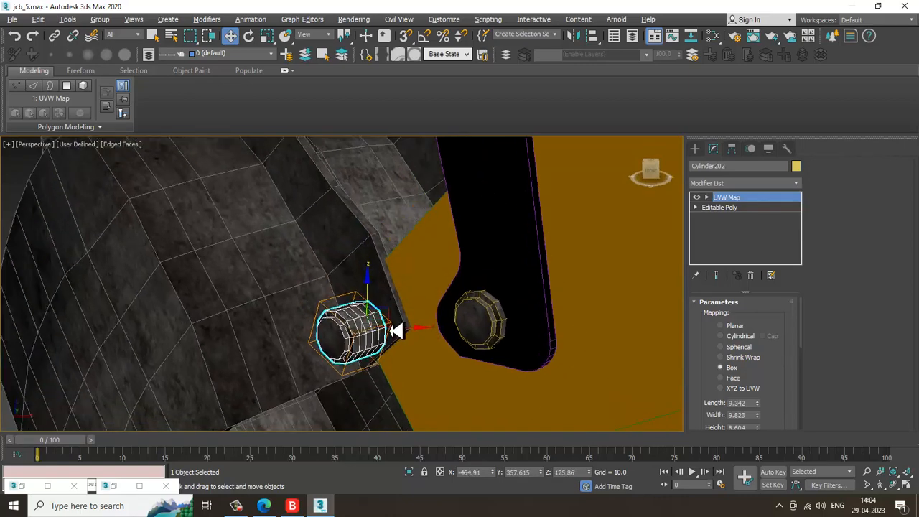
Switch to the Local coordinate system and slide the pin along its local axis into the bucket hinge
click(313, 35)
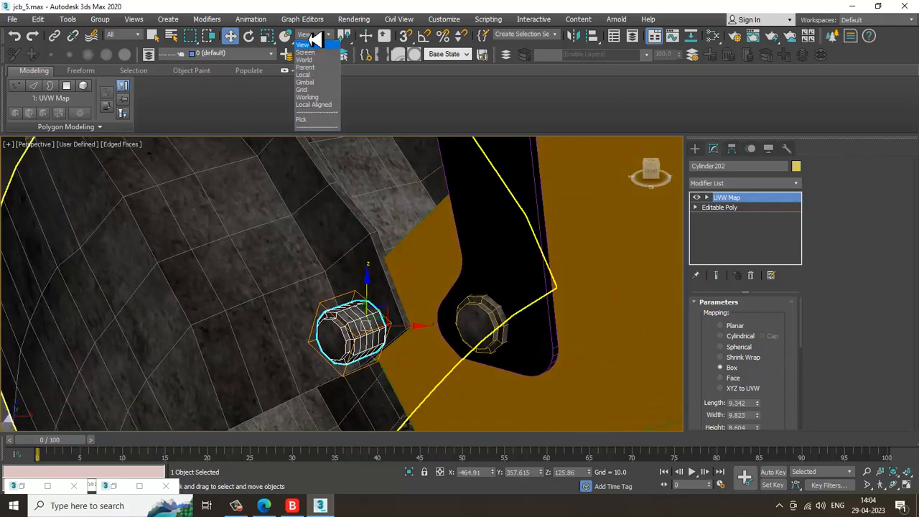
click(320, 75)
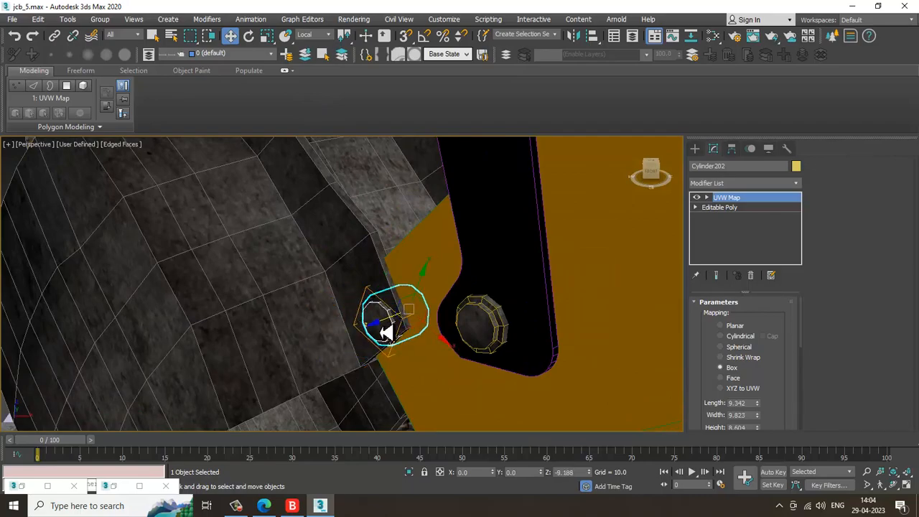
alt+middle_drag(372, 336, 285, 270)
click(257, 261)
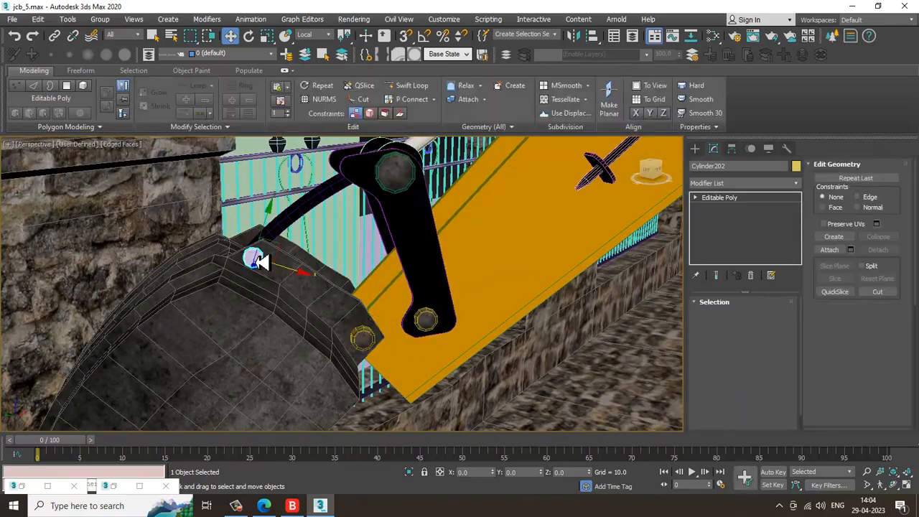
Clone the pin as a single copy and move the copy onto the bucket's upper hinge edge
click(368, 341)
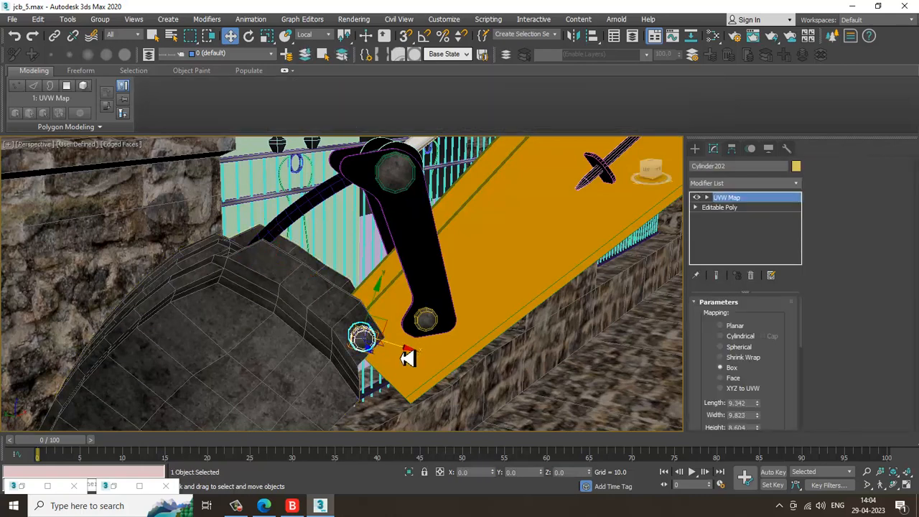
mouse_move(408, 358)
shift+mouse_down()
mouse_move(257, 316)
mouse_move(290, 321)
mouse_move(273, 323)
shift+mouse_up()
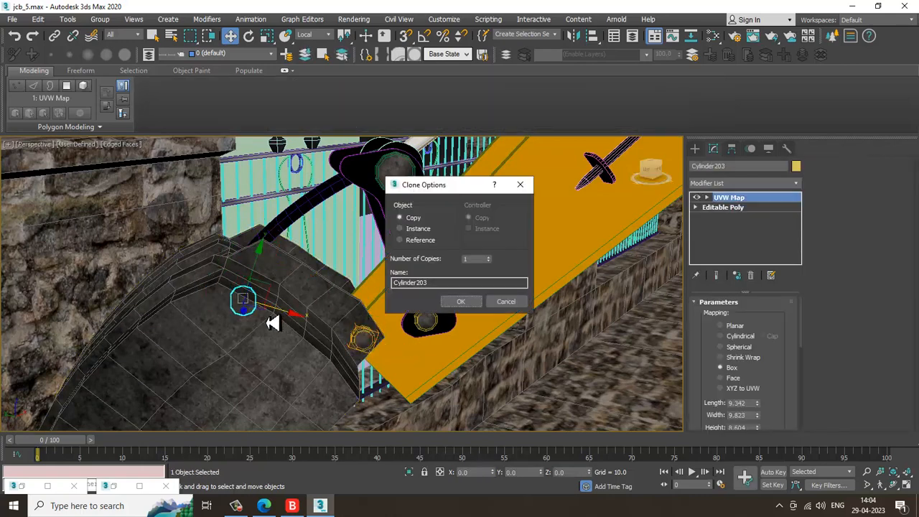
click(451, 302)
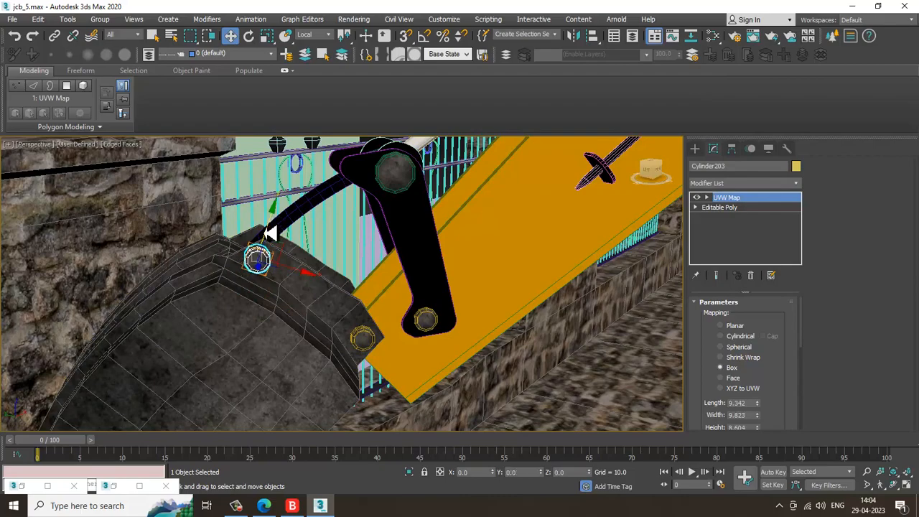
key(z)
alt+middle_drag(271, 234, 355, 239)
scroll(316, 272, down, 2)
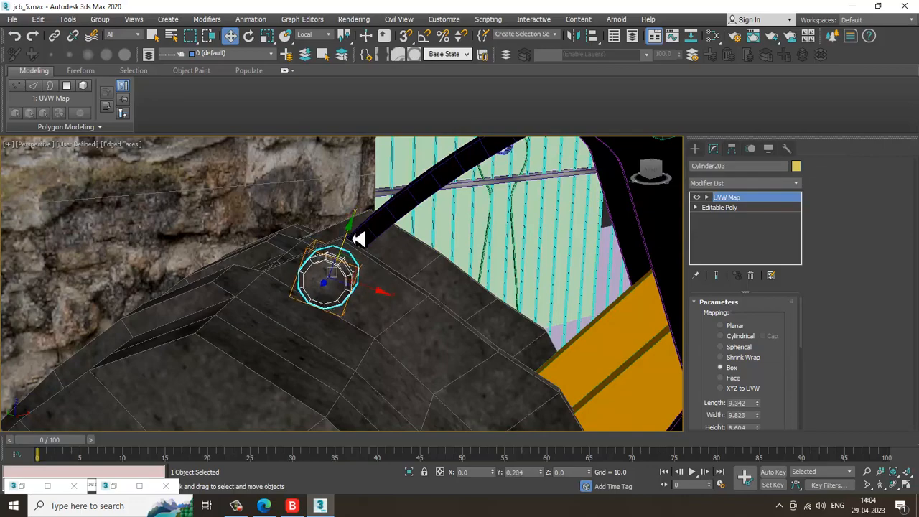
Select the two small pins at the bucket's hinge and delete them
drag(359, 235, 364, 297)
alt+middle_drag(364, 297, 322, 349)
click(297, 343)
ctrl+click(240, 349)
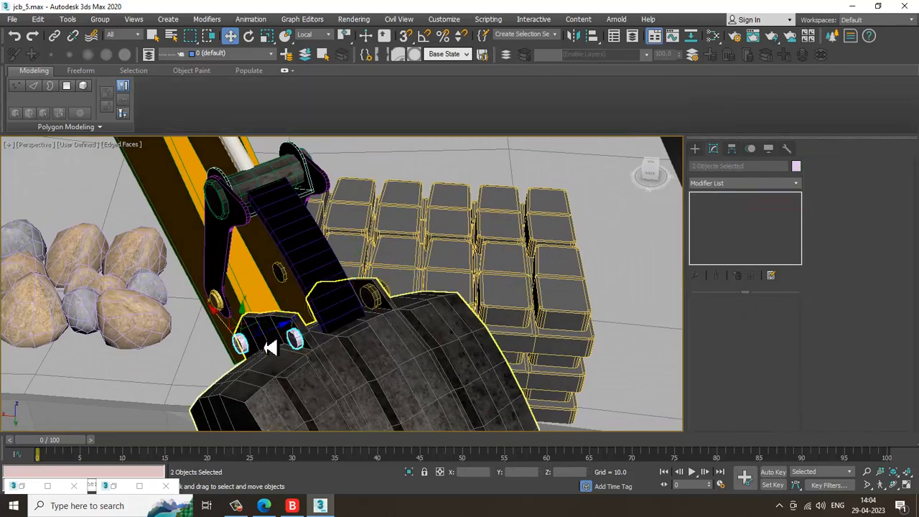
key(Delete)
Select both hinge pins on one side of the bucket and mirror them as a copy to the opposite hinge
scroll(411, 322, up, 3)
alt+middle_drag(416, 321, 335, 266)
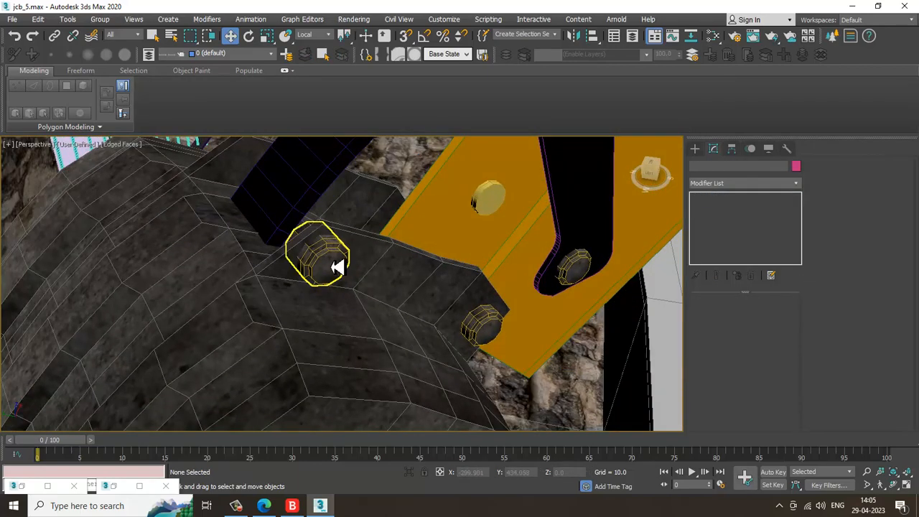
click(334, 267)
ctrl+click(489, 327)
alt+middle_drag(487, 327, 494, 310)
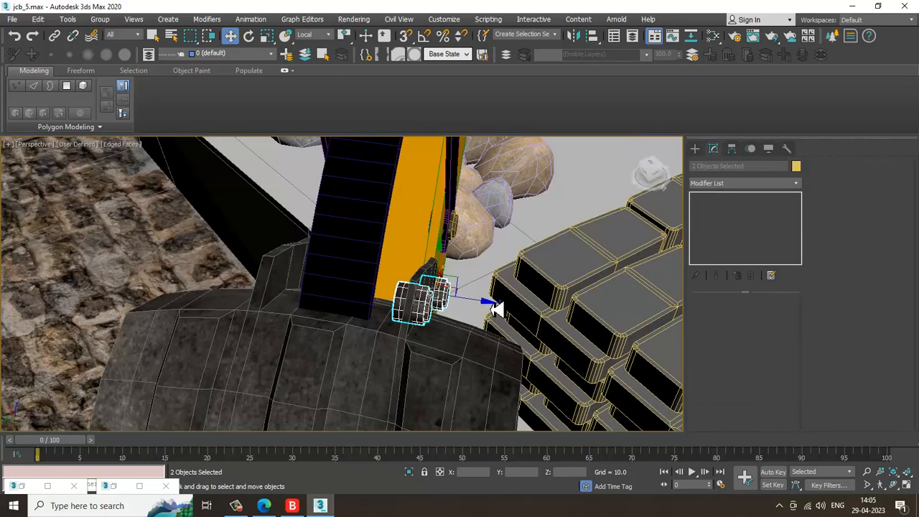
alt+middle_drag(346, 228, 395, 259)
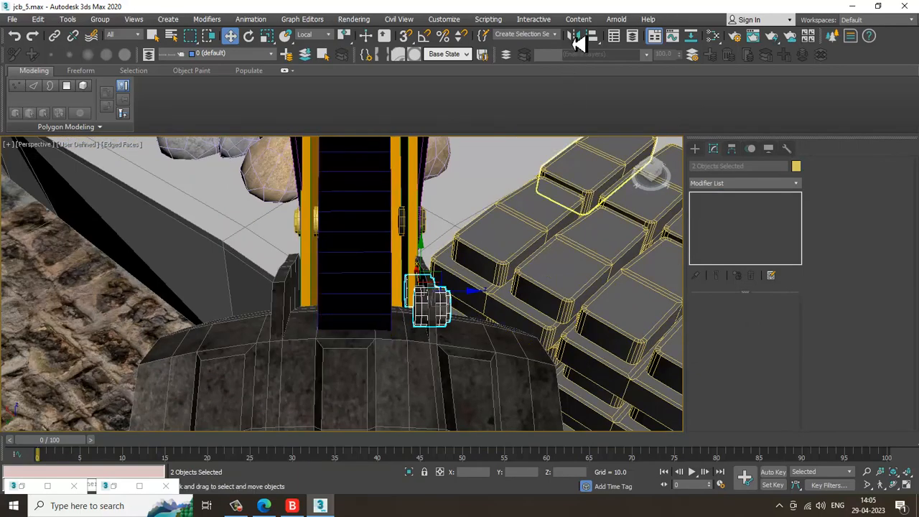
click(578, 40)
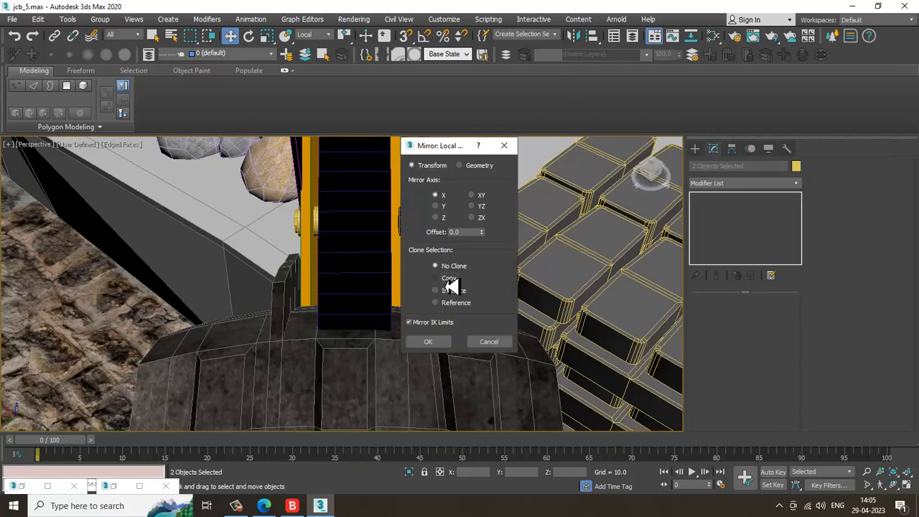
click(432, 342)
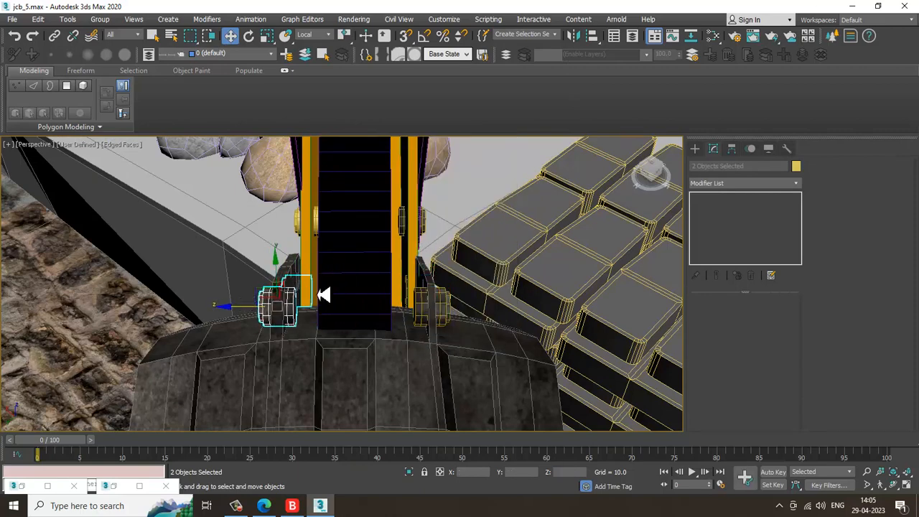
Position the mirrored pins against the bucket's opposite hinge plate
scroll(324, 295, down, 4)
alt+middle_drag(324, 295, 306, 269)
scroll(407, 263, down, 5)
alt+middle_drag(424, 266, 230, 267)
mouse_move(230, 267)
middle_down()
mouse_move(328, 246)
mouse_move(359, 252)
mouse_move(299, 289)
middle_up()
middle_drag(299, 289, 355, 298)
scroll(355, 297, up, 3)
key(F4)
scroll(353, 299, down, 3)
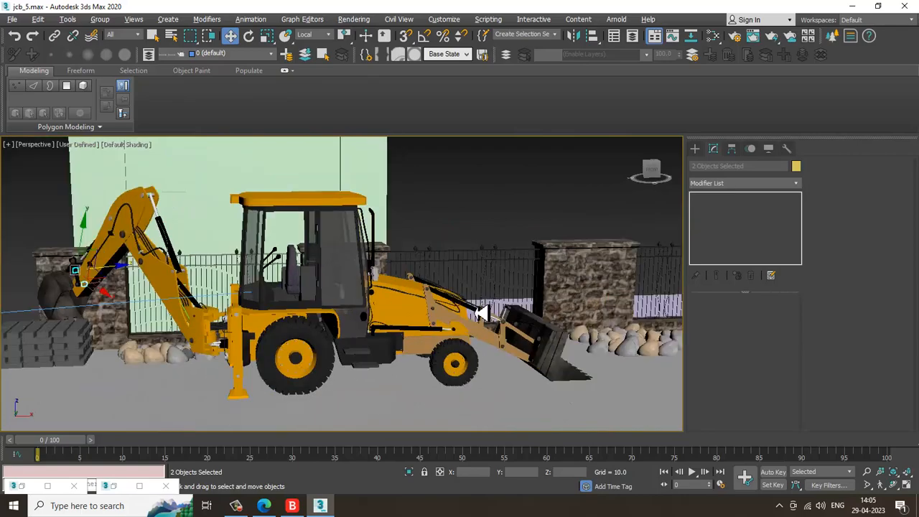
Select the cabin joystick and open the Slate Material Editor in a smaller window
alt+middle_drag(482, 314, 361, 323)
middle_drag(137, 348, 248, 326)
scroll(249, 326, up, 4)
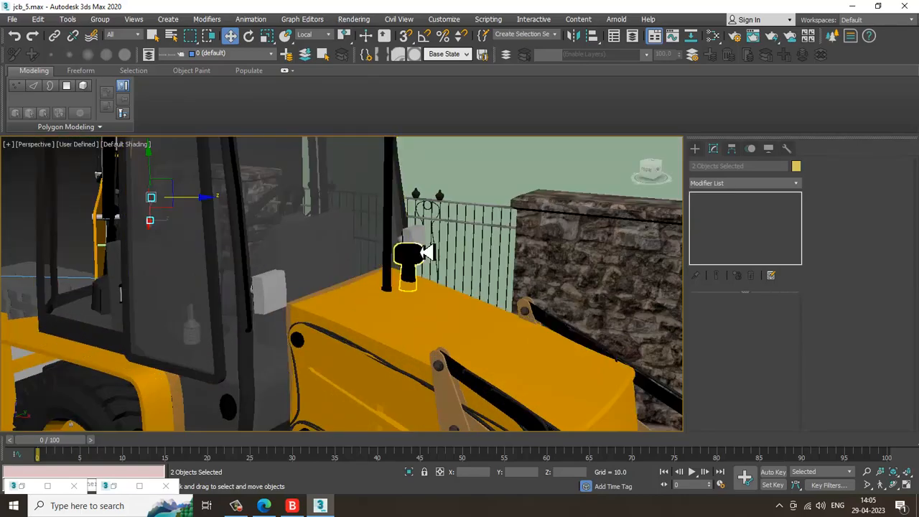
click(271, 292)
alt+middle_drag(277, 316, 453, 335)
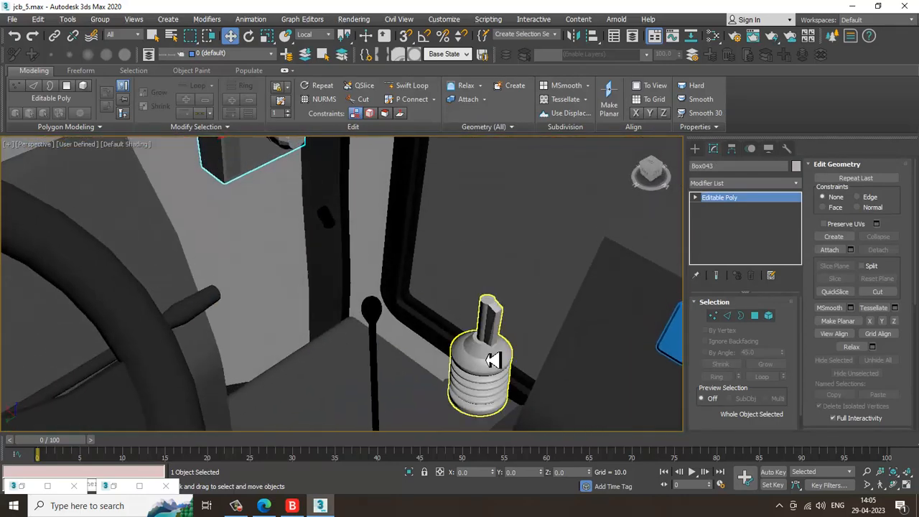
key(m)
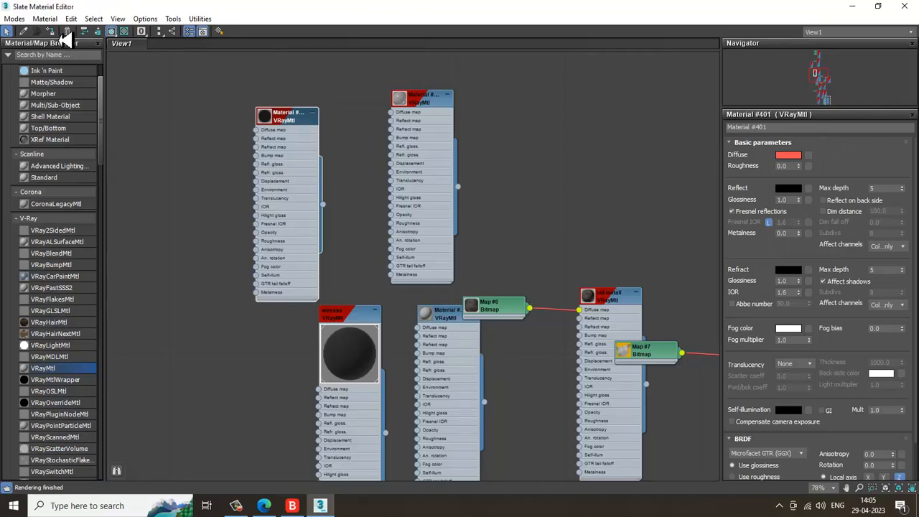
click(879, 6)
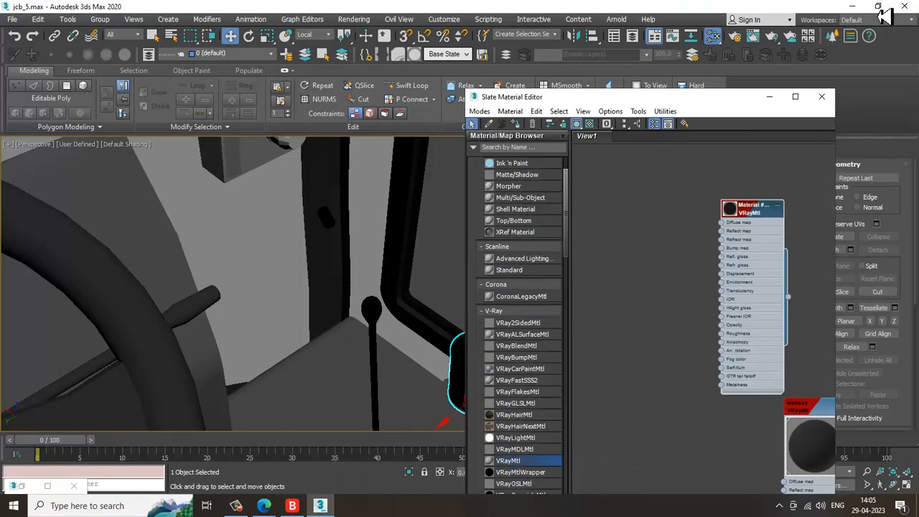
Compare the hood area of the model with the JCB reference photo
scroll(375, 251, down, 3)
alt+middle_drag(391, 263, 291, 265)
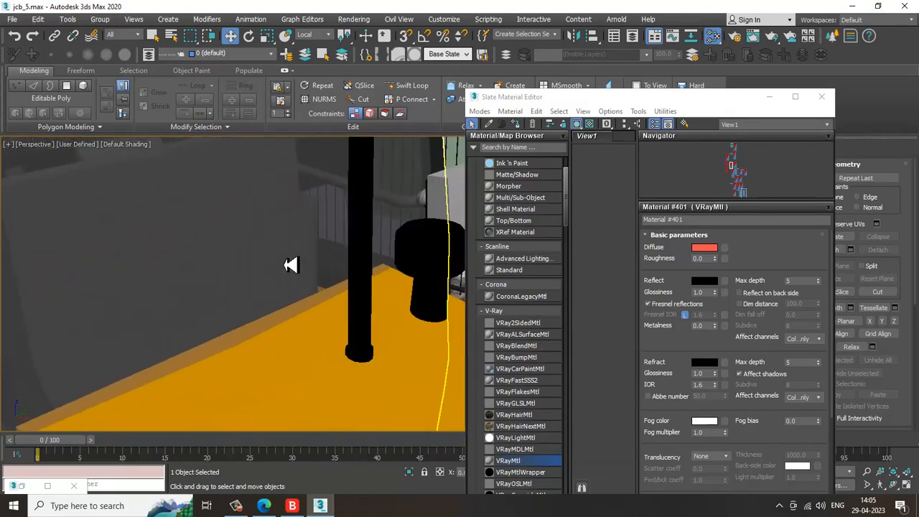
click(36, 498)
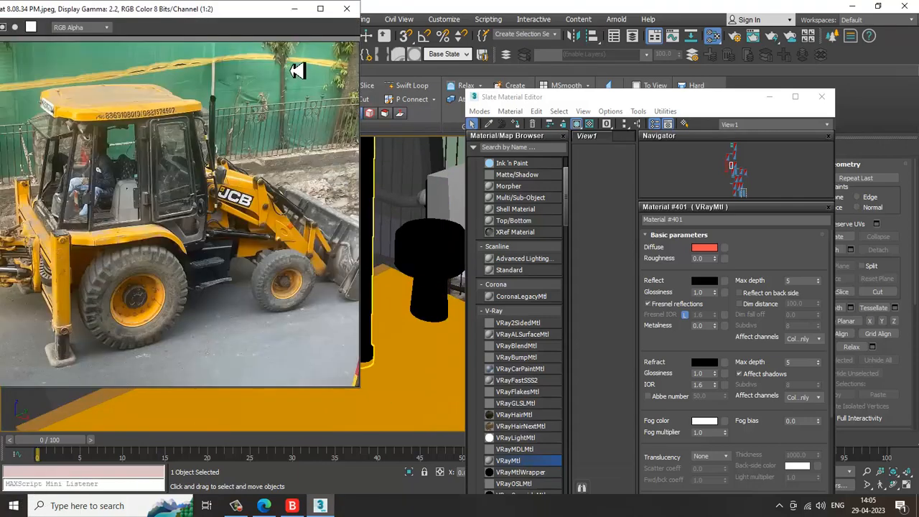
click(295, 10)
alt+middle_drag(293, 285, 302, 257)
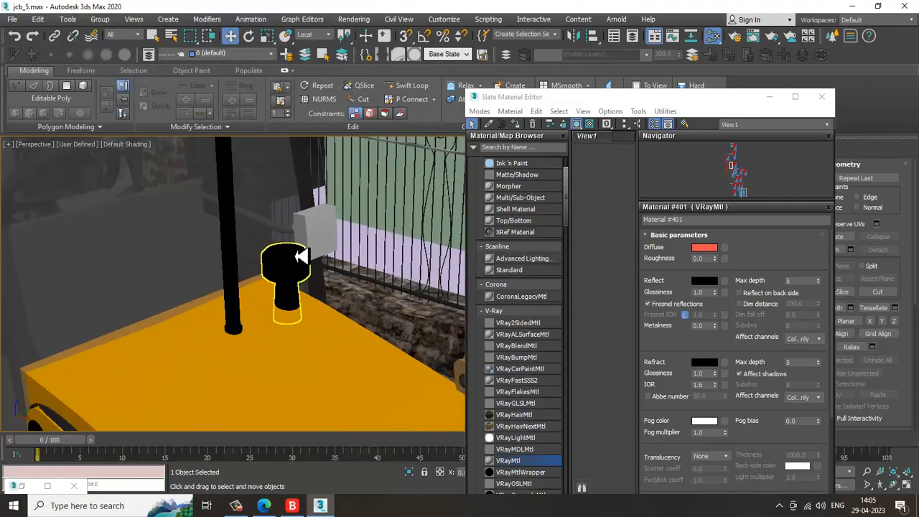
scroll(323, 233, up, 10)
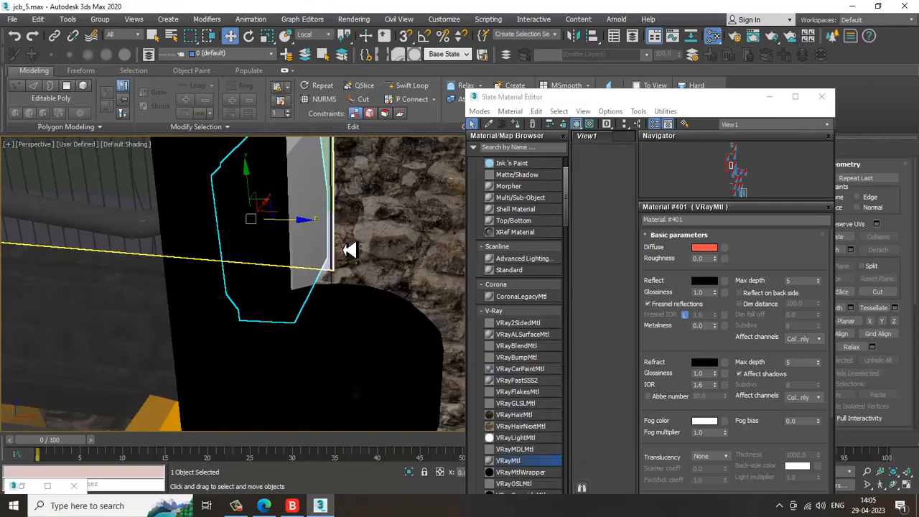
Isolate the small box on the hood and select its front faces in polygon mode
key(alt+q)
key(F4)
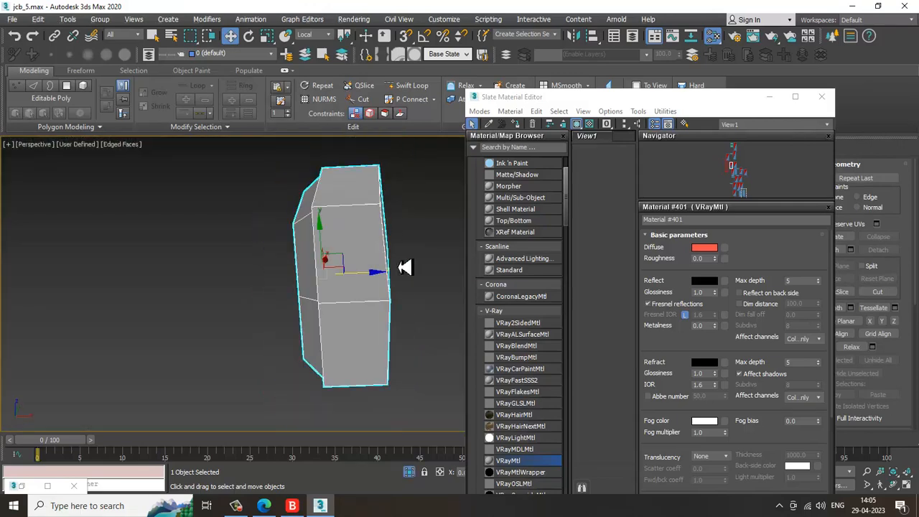
click(769, 96)
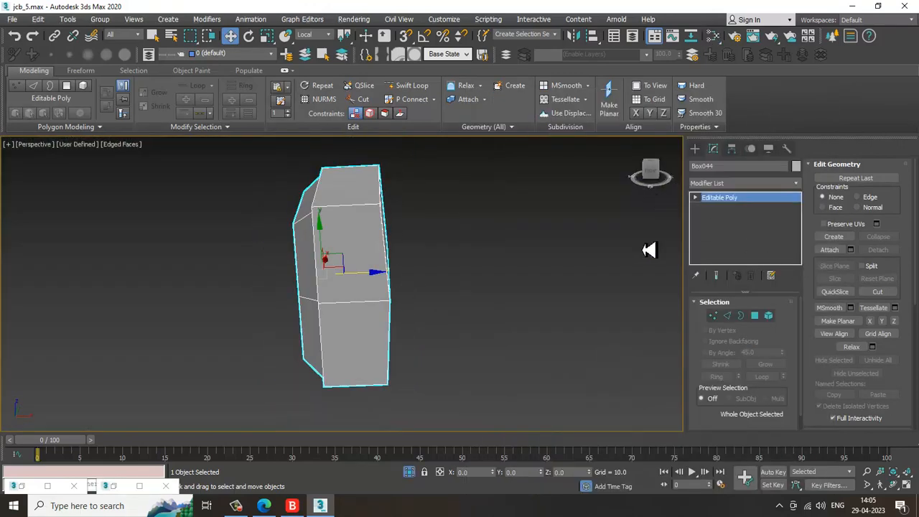
click(368, 214)
right_click(446, 245)
key(4)
alt+middle_drag(281, 224, 296, 208)
alt+middle_drag(338, 420, 287, 300)
Open the material editor full size to look over the existing material nodes
key(m)
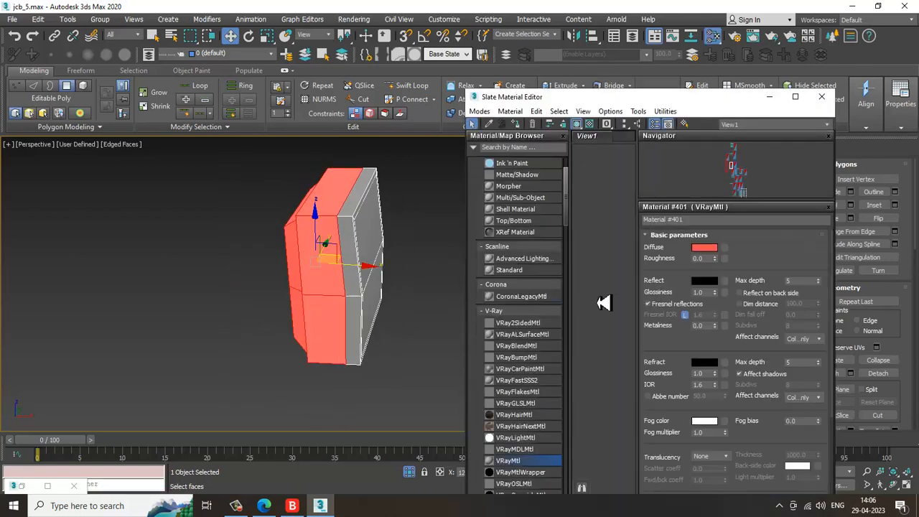
click(795, 96)
middle_drag(527, 295, 505, 375)
double_click(408, 196)
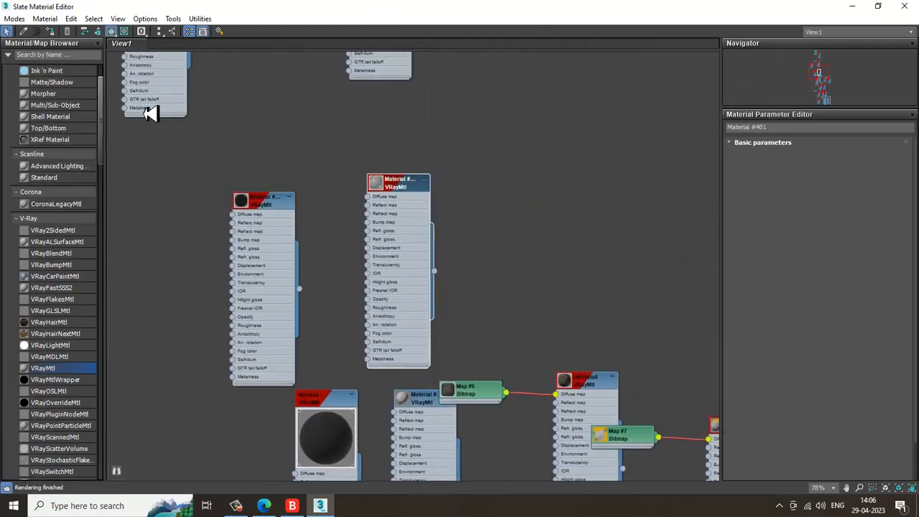
click(848, 8)
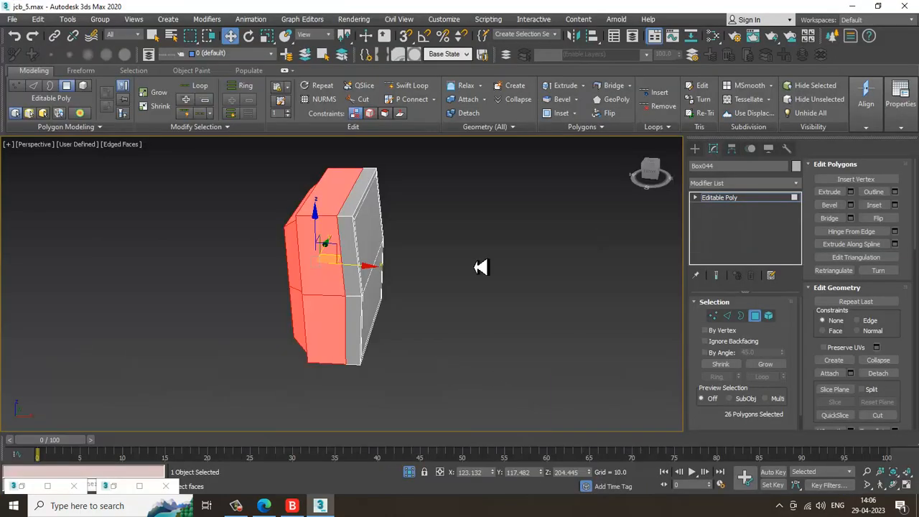
Invert the box's face selection and create a new VRayMtl named glass
middle_drag(428, 262, 443, 252)
key(ctrl+i)
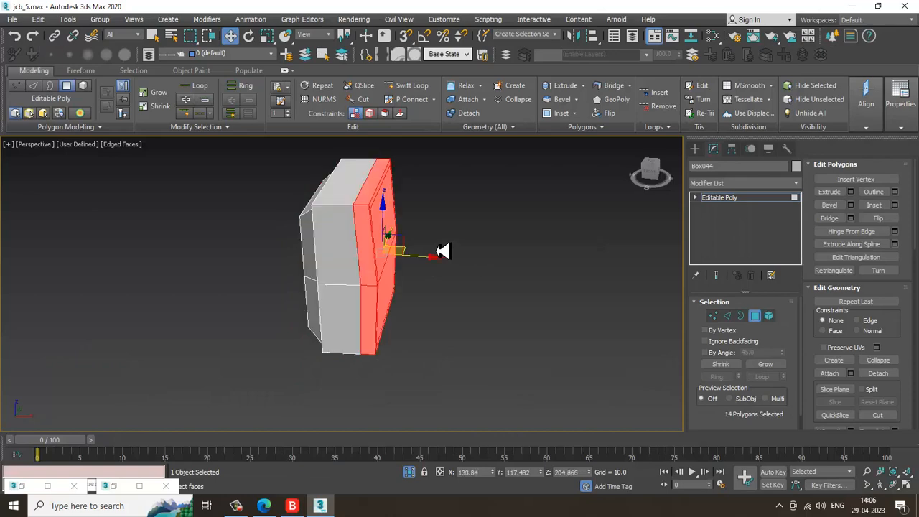
key(m)
middle_drag(542, 274, 438, 40)
middle_drag(495, 365, 491, 182)
middle_drag(494, 361, 489, 176)
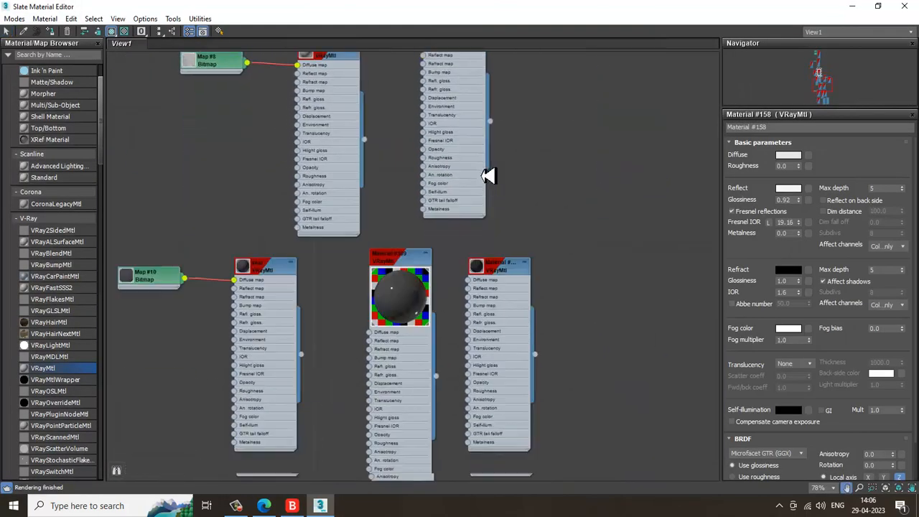
middle_drag(394, 410, 352, 266)
drag(536, 313, 652, 267)
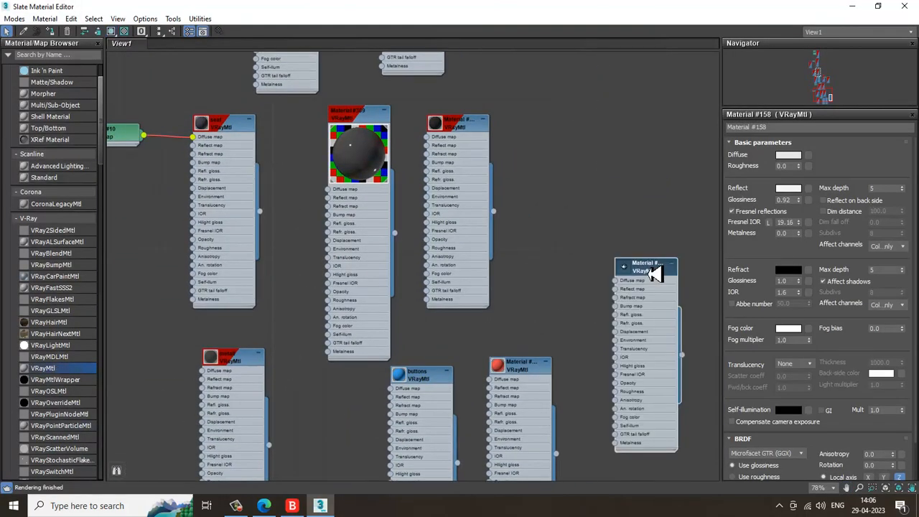
double_click(652, 266)
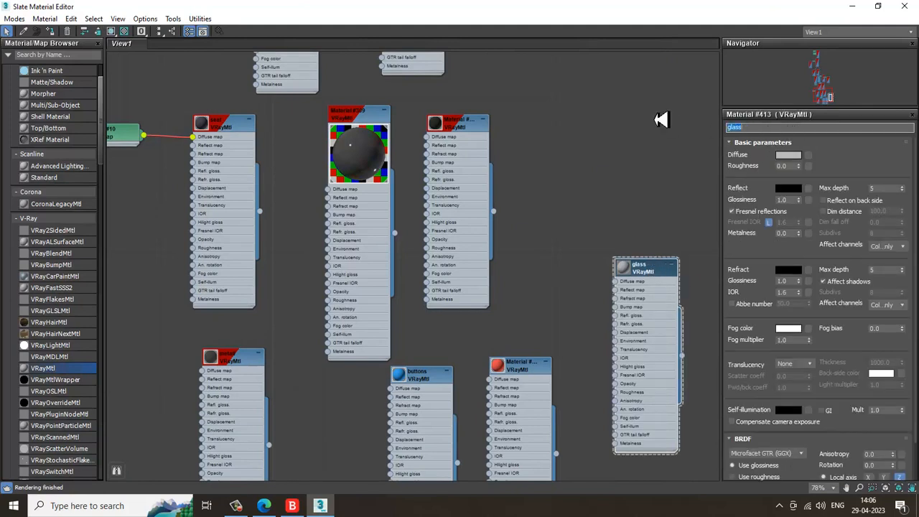
Set the glass material's diffuse to a dark grey and its refraction colour to white
click(790, 155)
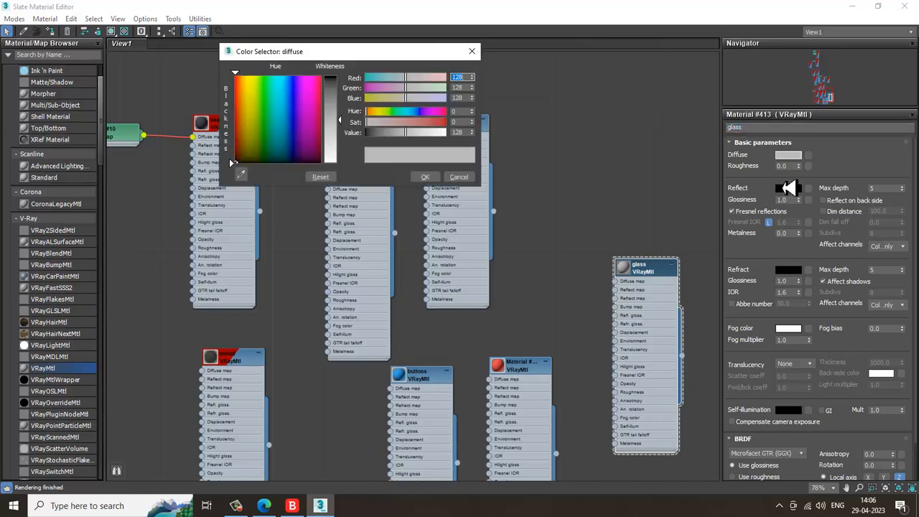
drag(335, 134, 345, 99)
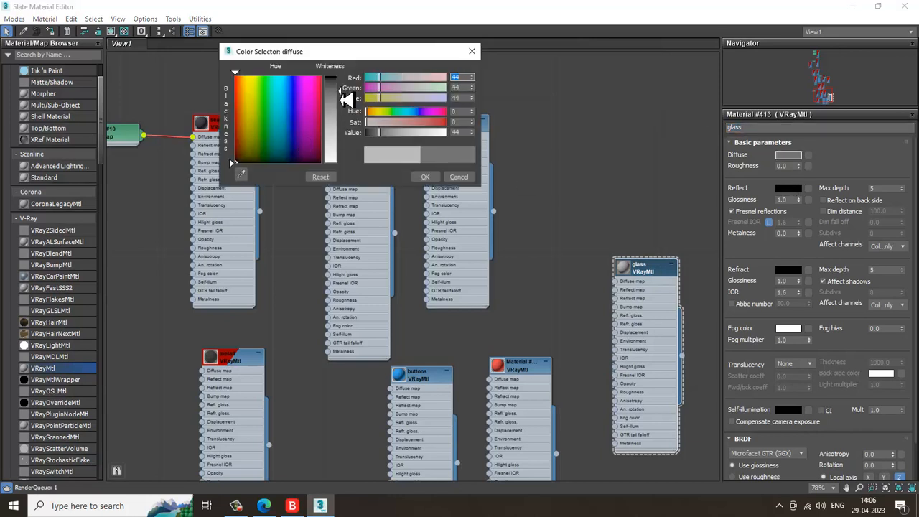
click(425, 177)
click(789, 270)
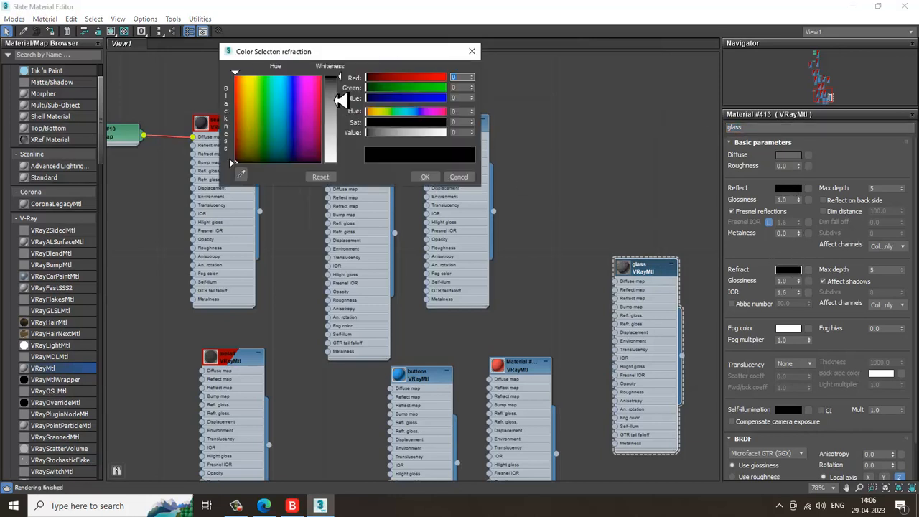
drag(341, 101, 344, 165)
click(425, 177)
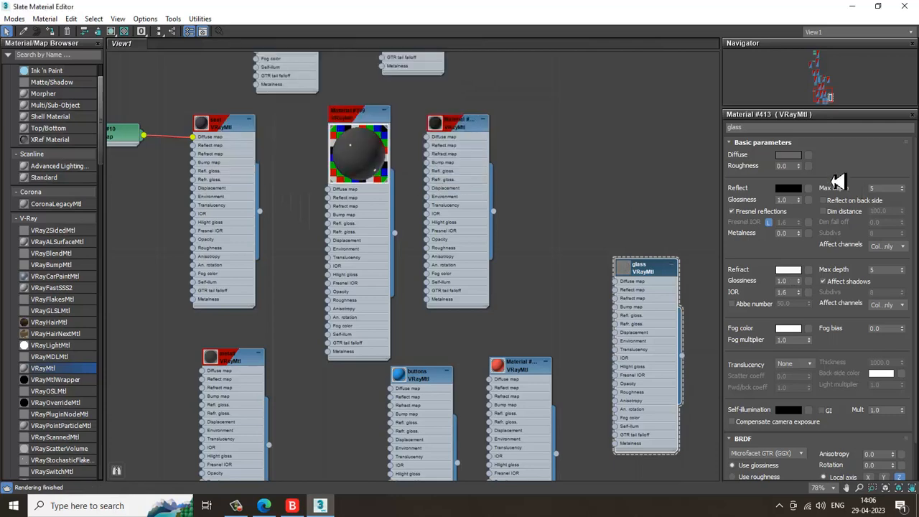
click(788, 155)
drag(349, 100, 350, 143)
click(426, 176)
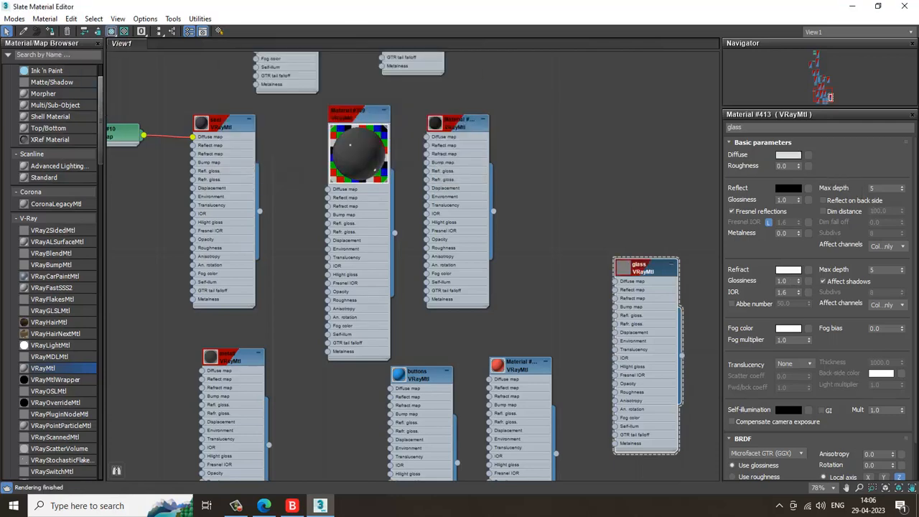
Close the material editor, clear the face selection and end isolation mode
click(852, 10)
click(538, 180)
right_click(527, 170)
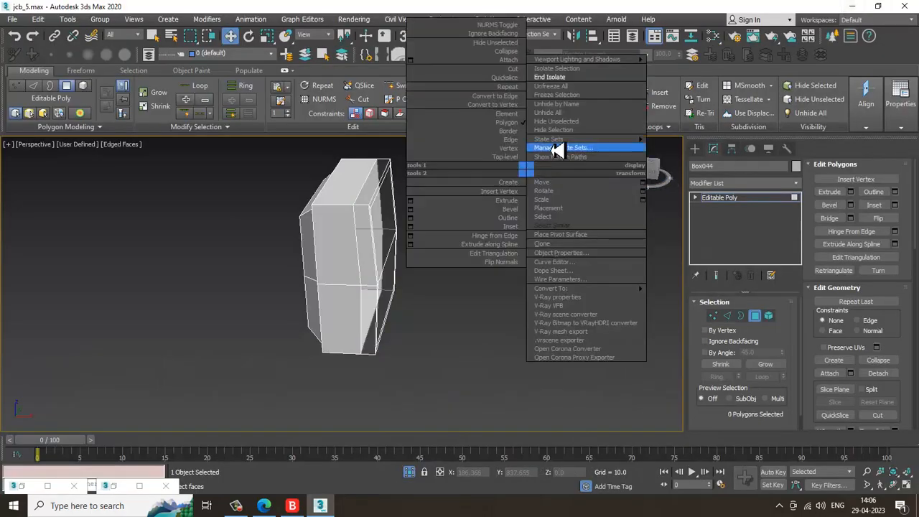
click(564, 78)
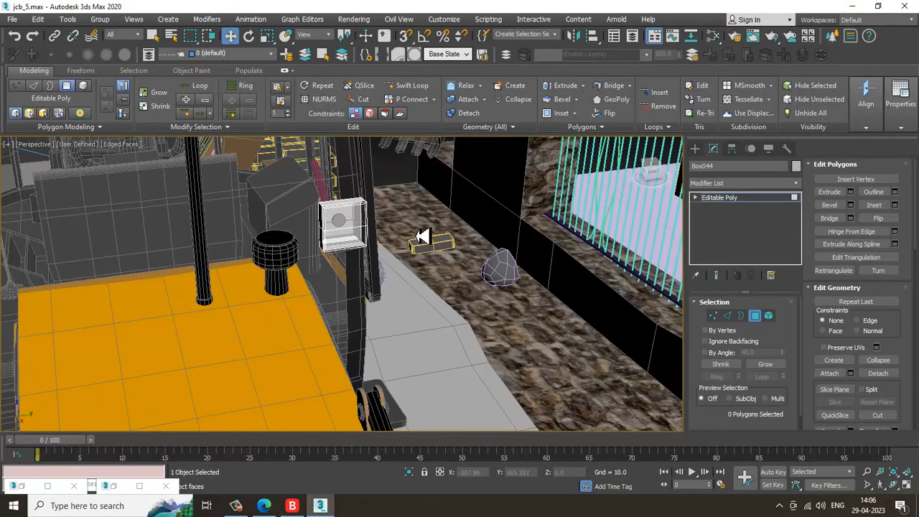
Inspect the hood box and joystick area within the full backhoe model
alt+middle_drag(424, 236, 670, 350)
click(772, 202)
scroll(424, 226, down, 5)
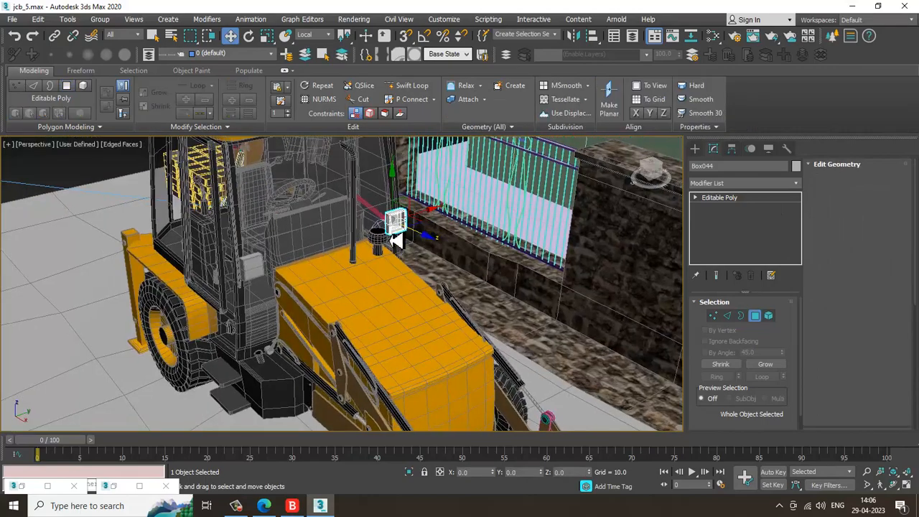
alt+middle_drag(395, 241, 431, 232)
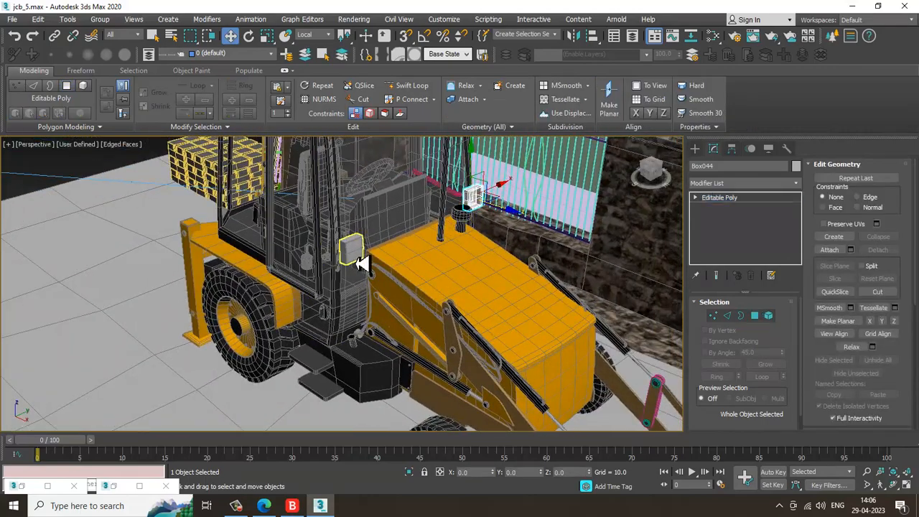
scroll(361, 264, up, 3)
click(410, 225)
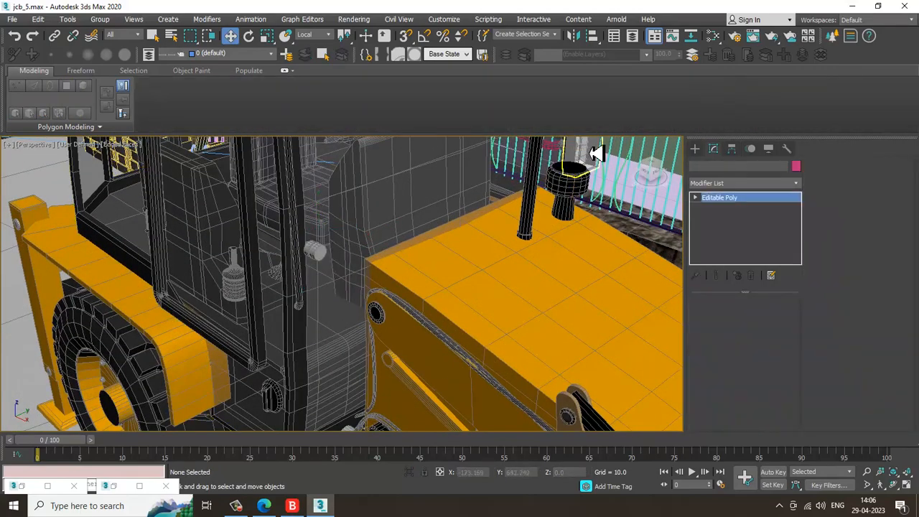
click(596, 153)
scroll(586, 176, down, 5)
scroll(503, 251, up, 2)
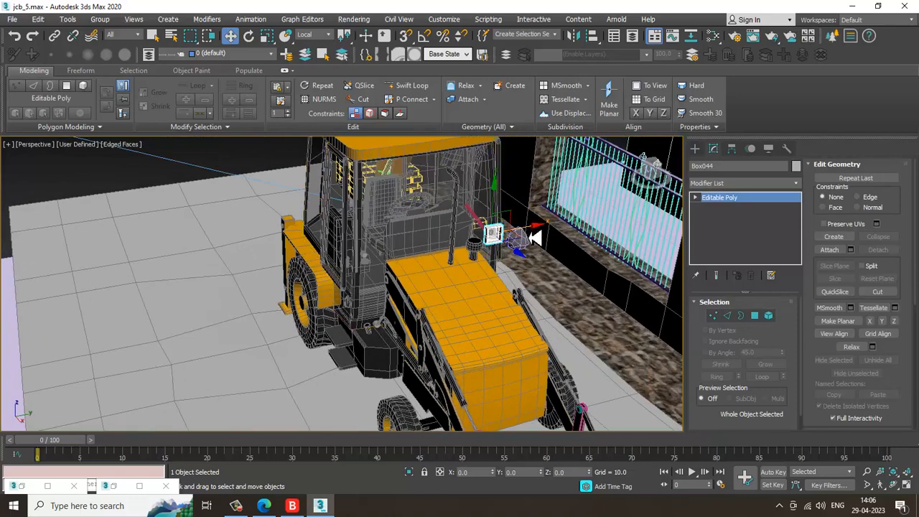
Make a single copy of the selected cabin glass box
click(409, 243)
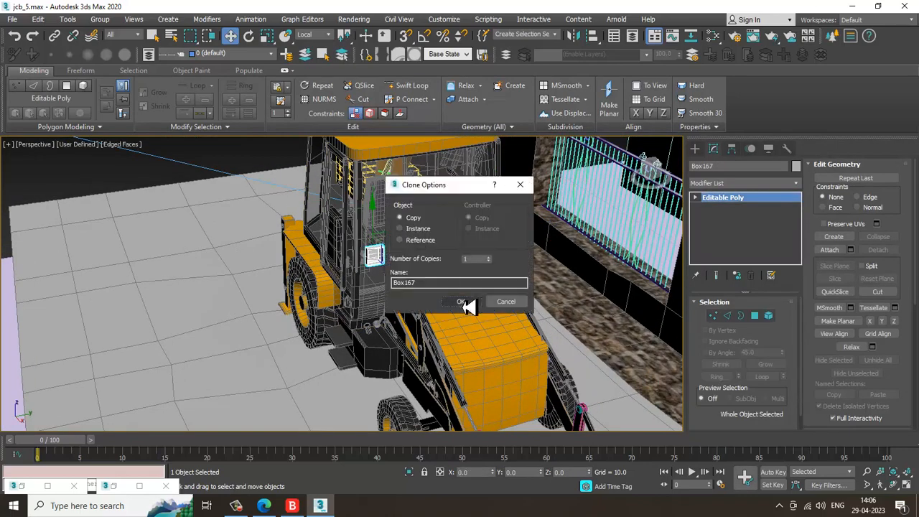
alt+middle_drag(416, 264, 462, 265)
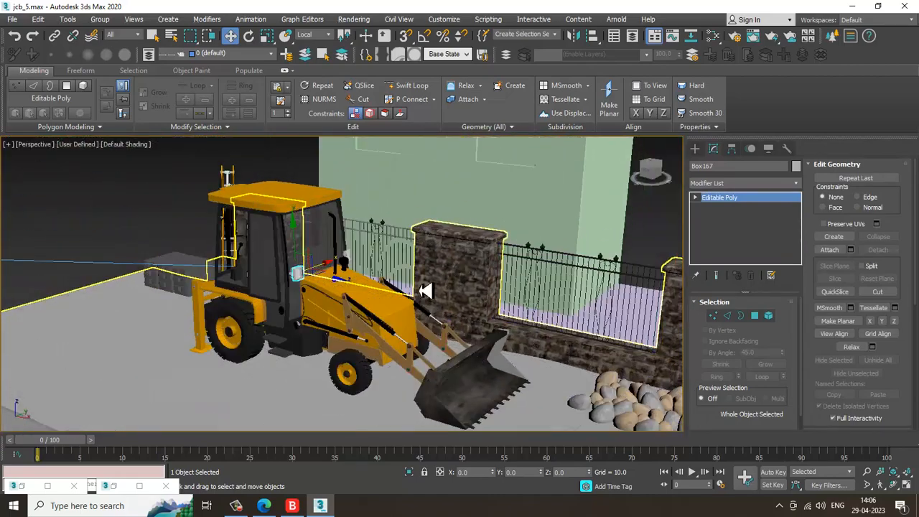
alt+middle_drag(426, 290, 428, 257)
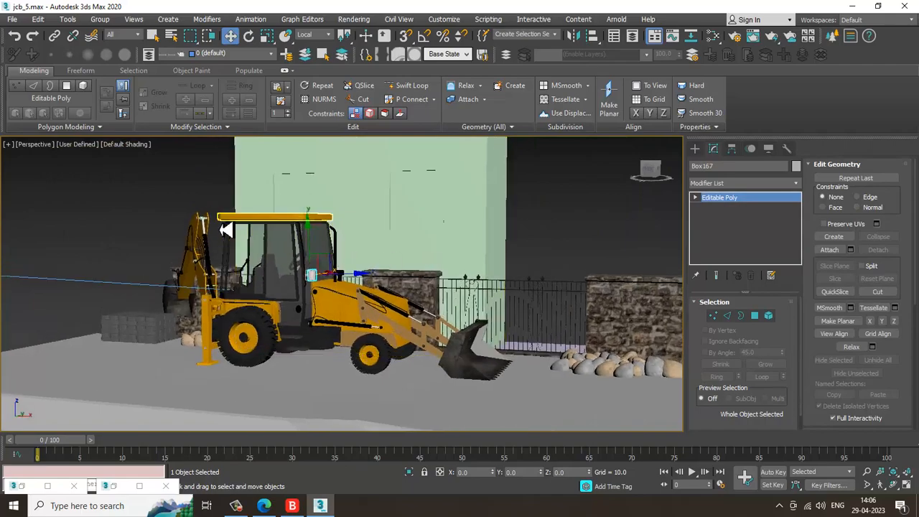
Orbit and zoom around the backhoe cabin to examine the glass panels and roof
scroll(225, 230, up, 5)
alt+middle_drag(216, 232, 249, 251)
alt+middle_drag(425, 257, 448, 199)
click(476, 200)
middle_drag(341, 234, 401, 252)
scroll(436, 236, down, 3)
scroll(403, 248, up, 2)
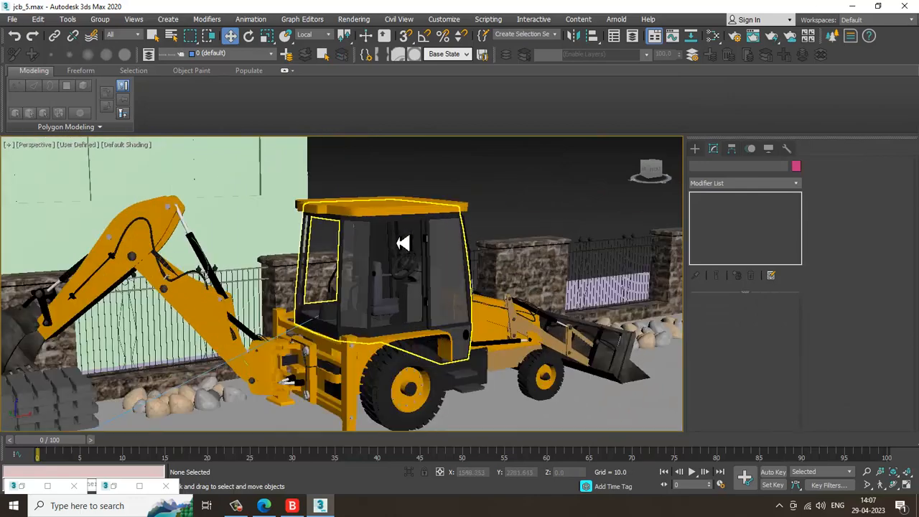
scroll(505, 251, down, 5)
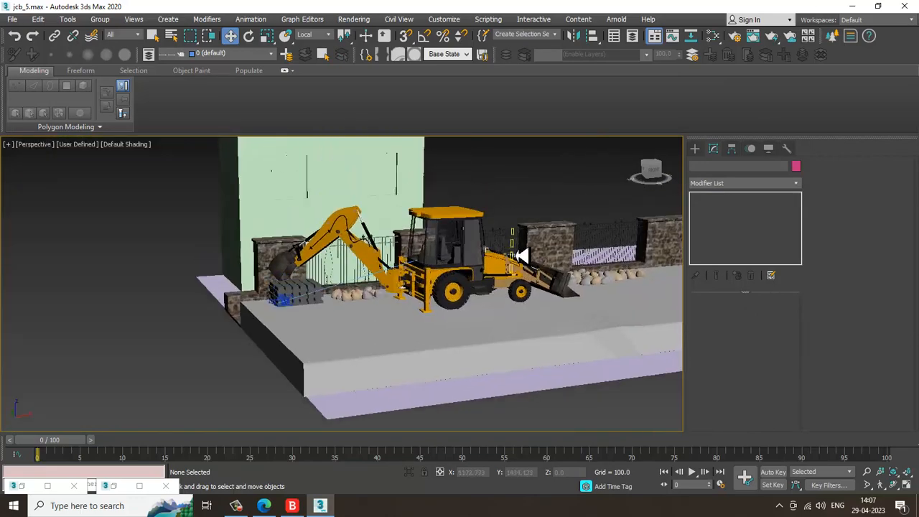
scroll(522, 256, up, 5)
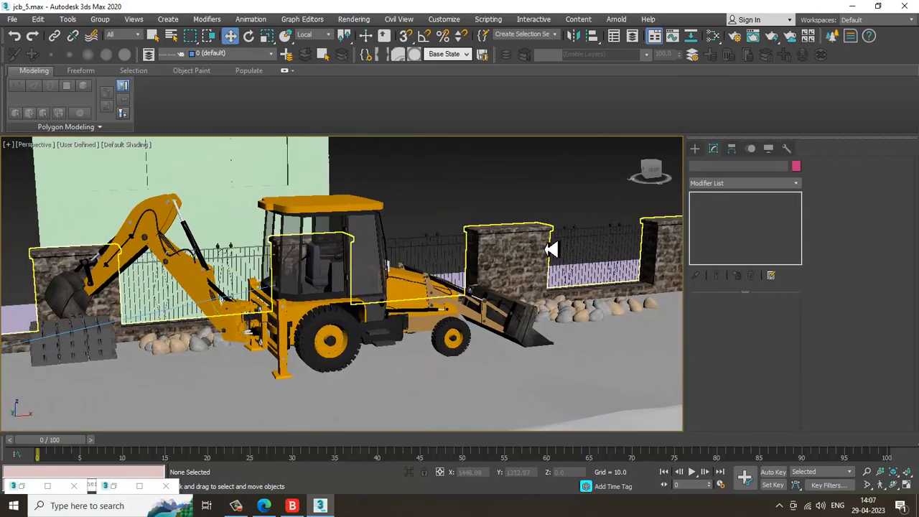
scroll(321, 284, up, 3)
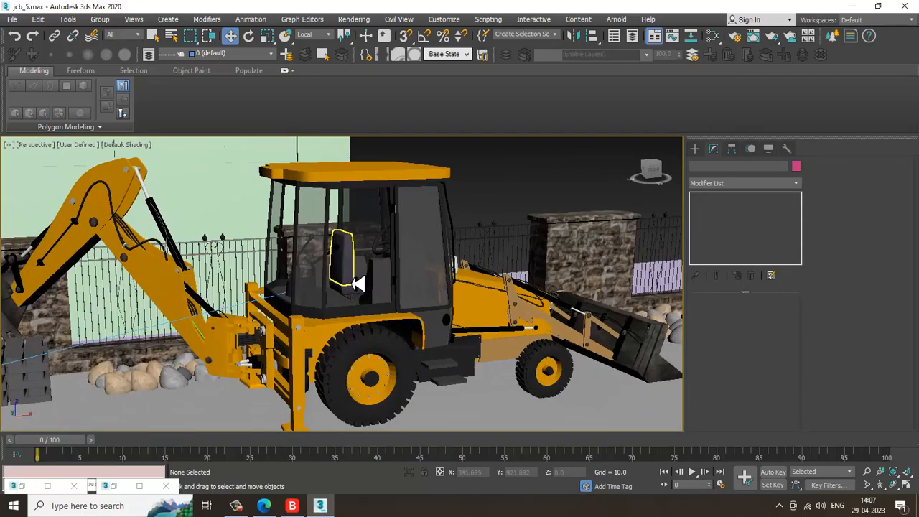
Select the duplicated box in the cabin and delete it
alt+middle_drag(448, 287, 226, 323)
key(Delete)
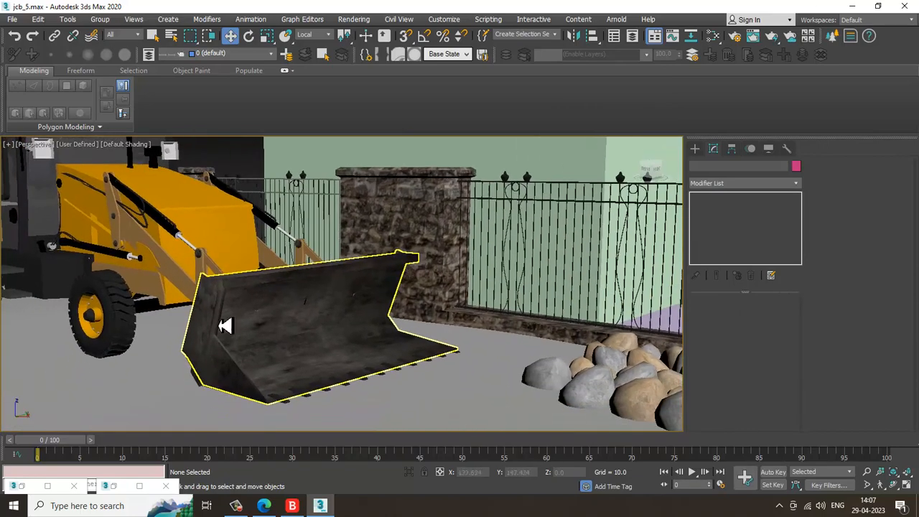
Select the two side pieces at the end of the front bucket and move them along its edge
click(228, 365)
ctrl+click(255, 361)
alt+middle_drag(257, 359, 195, 365)
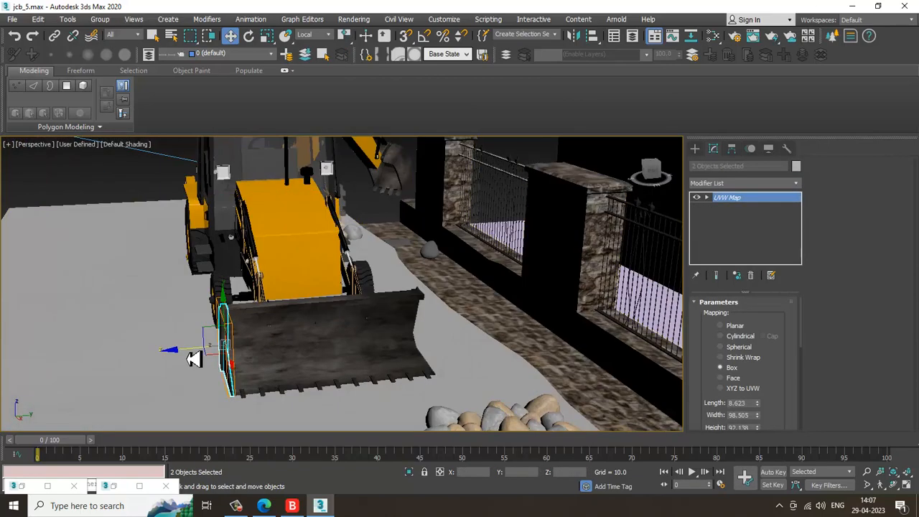
Copy the two bucket side pieces across to the opposite end of the bucket
ctrl+click(370, 358)
shift+drag(365, 358, 397, 359)
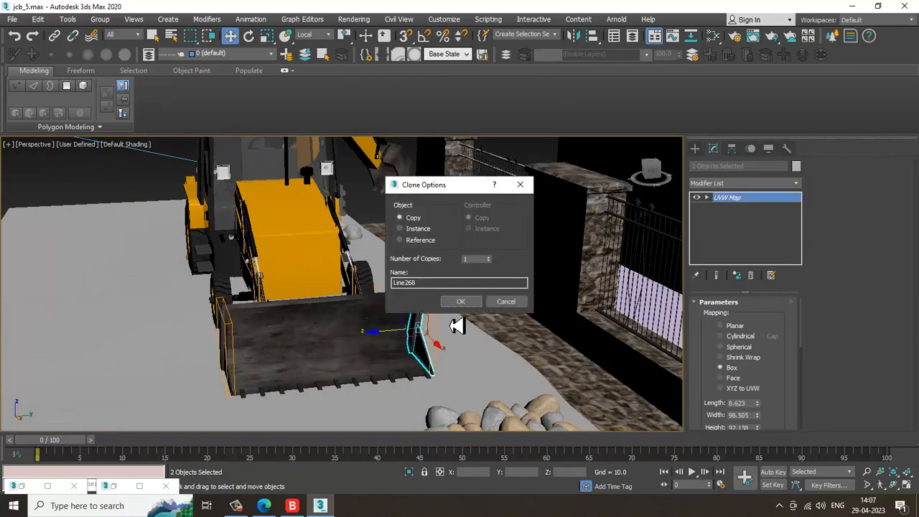
click(470, 303)
Zoom to the copied side pieces and align them flush against the bucket's side
key(z)
mouse_move(360, 304)
alt+middle_down()
mouse_move(311, 306)
mouse_move(296, 266)
mouse_move(310, 278)
alt+middle_up()
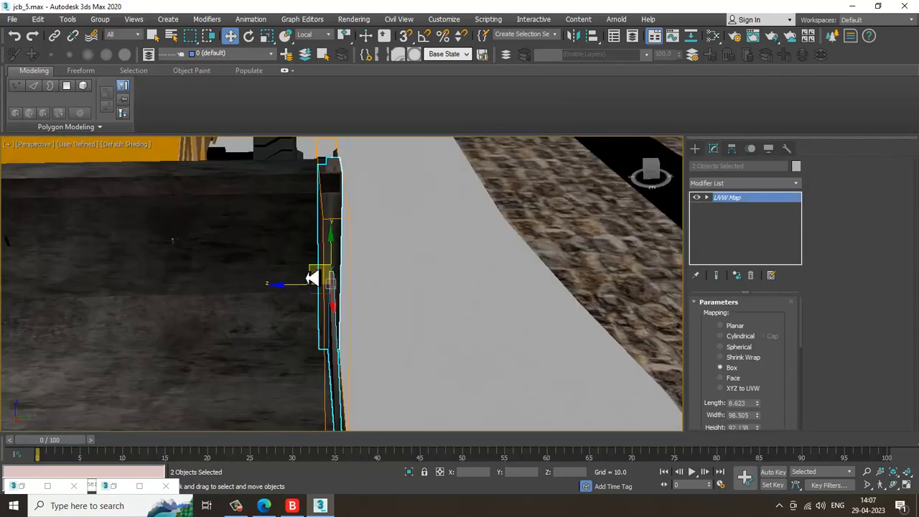
drag(300, 294, 296, 294)
scroll(297, 293, down, 5)
alt+middle_drag(297, 294, 416, 228)
scroll(345, 255, down, 5)
Clear the selection and orbit back out to view the whole backhoe
click(497, 173)
scroll(353, 270, up, 4)
middle_drag(226, 244, 482, 268)
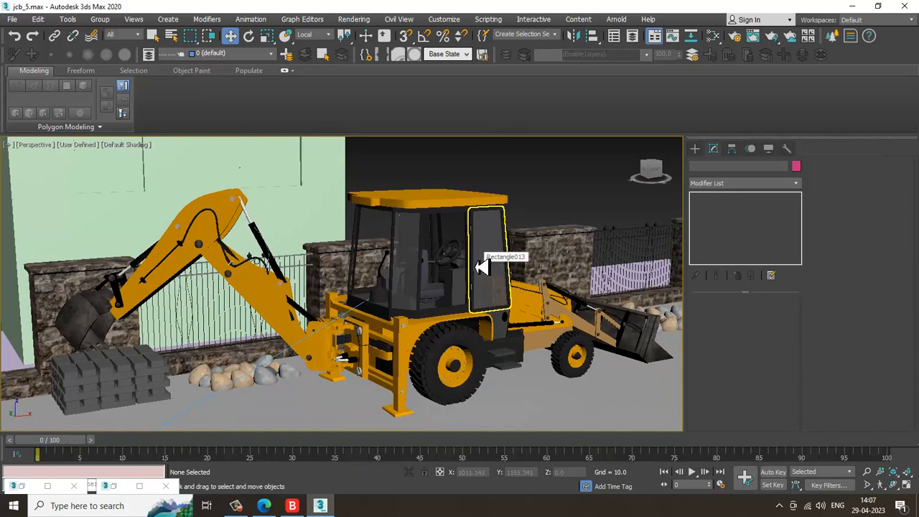
alt+middle_drag(503, 305, 467, 292)
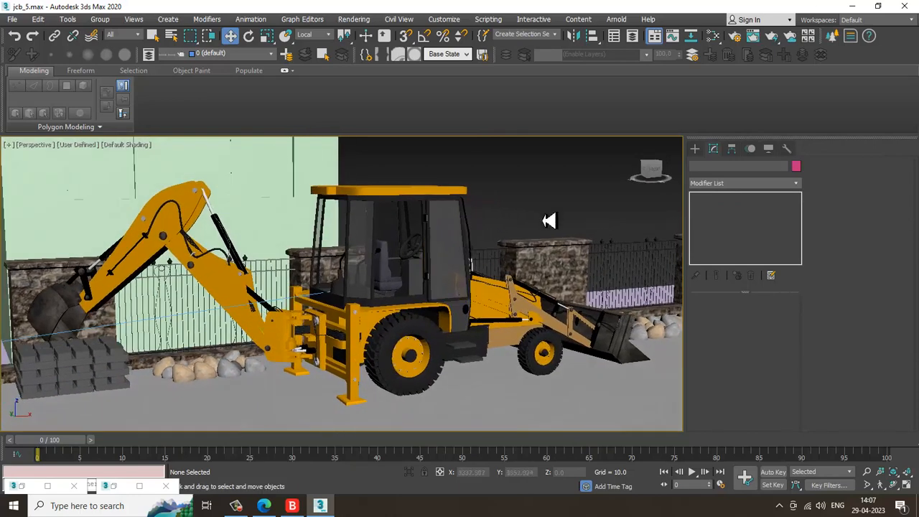